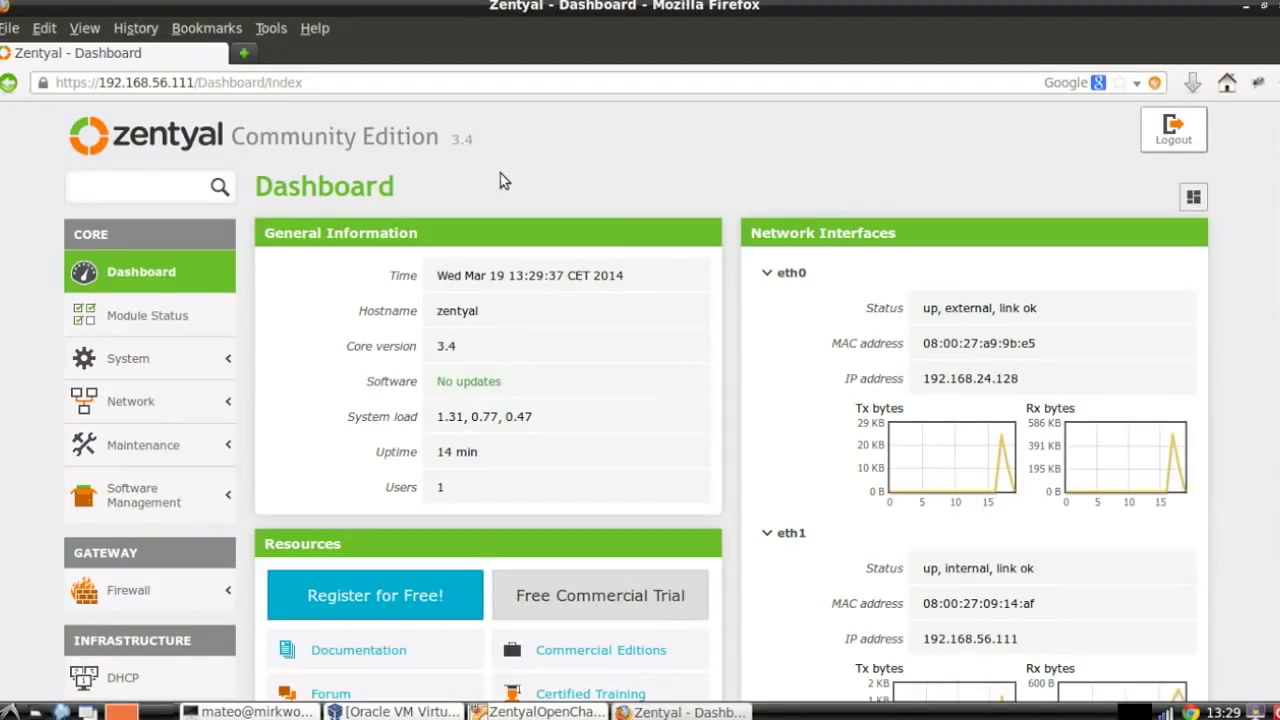
{"action": "scroll", "coordinate": [504, 181], "scroll_direction": "down", "scroll_amount": 1}
{"action": "scroll", "coordinate": [500, 172], "scroll_direction": "down", "scroll_amount": 5}
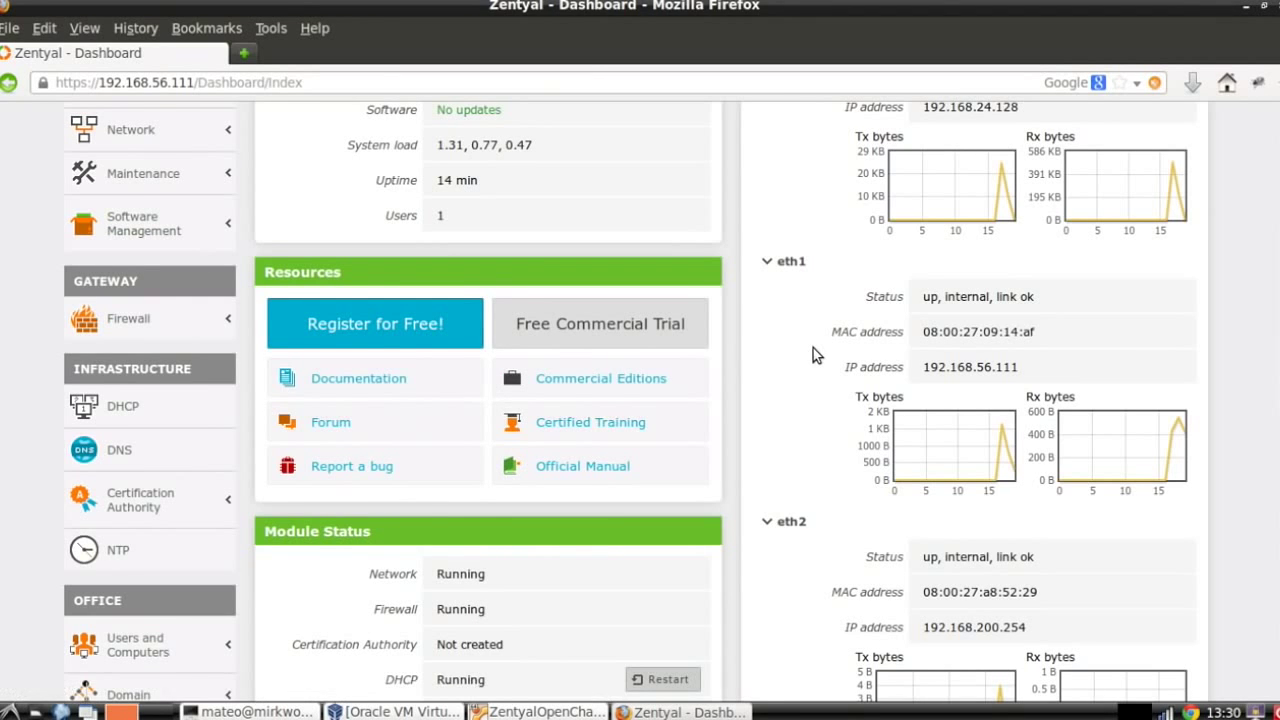
{"action": "scroll", "coordinate": [813, 348], "scroll_direction": "up", "scroll_amount": 3}
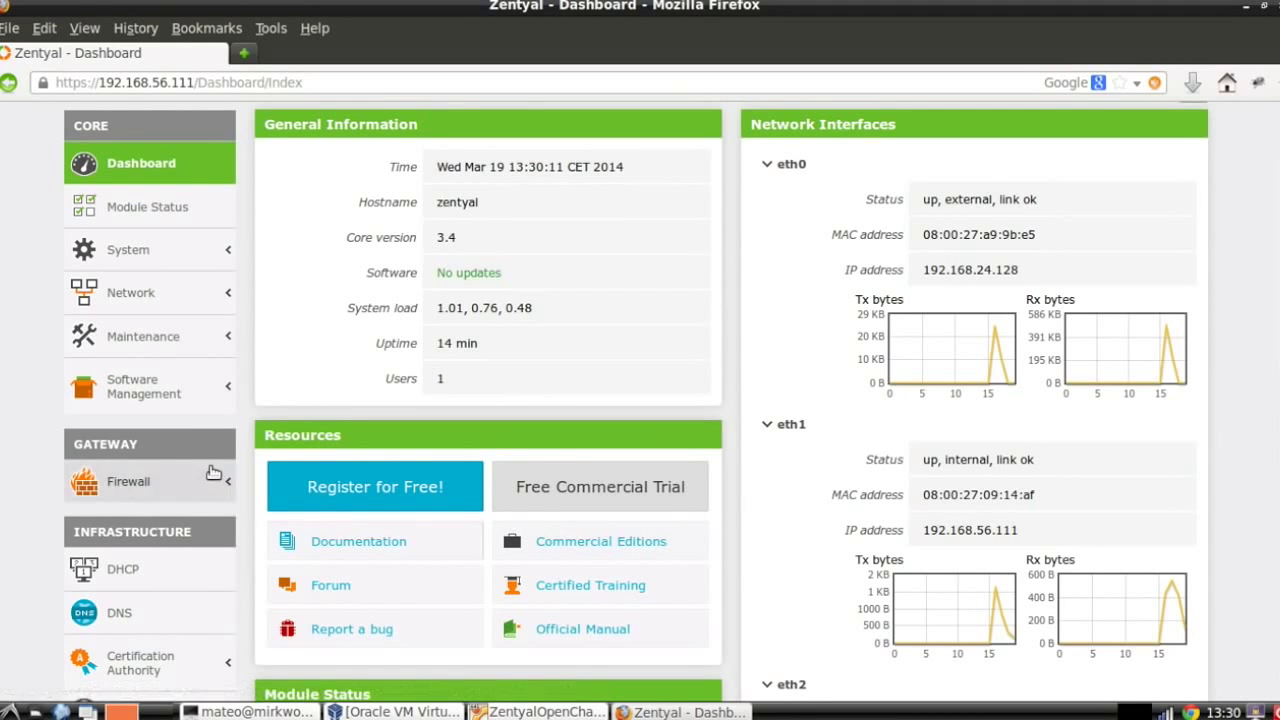
{"action": "left_click", "coordinate": [155, 384]}
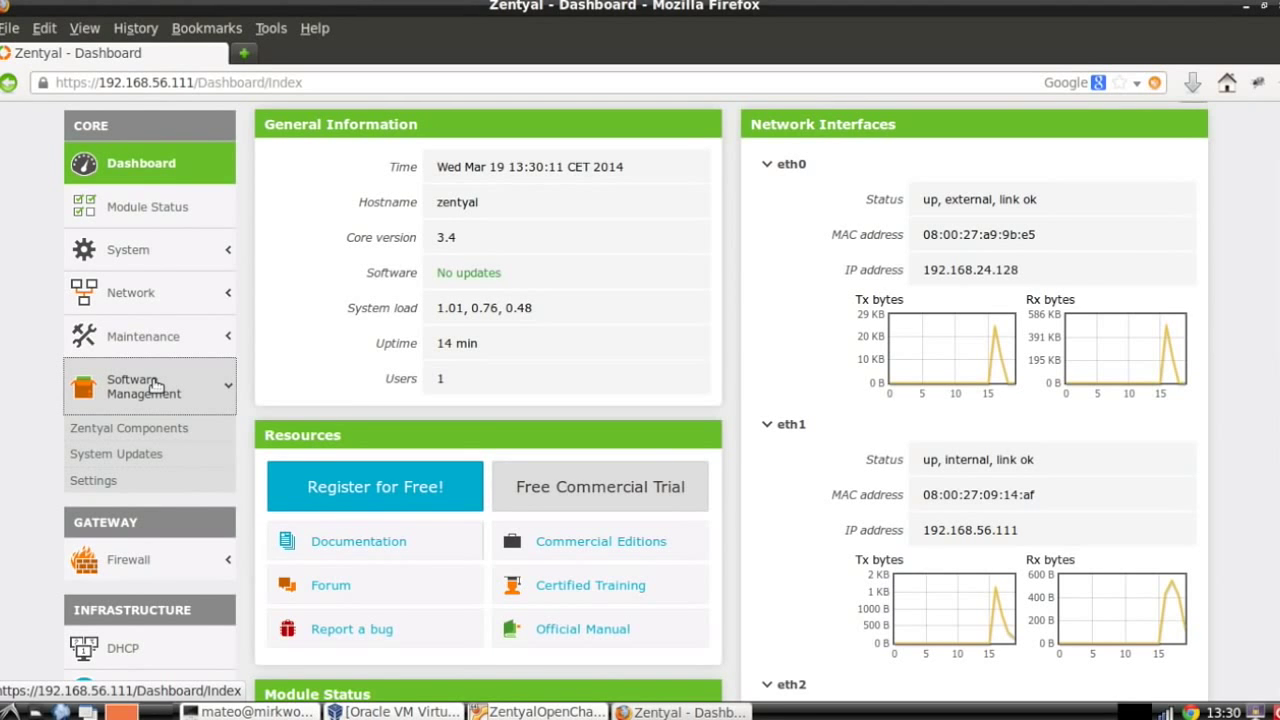
{"action": "scroll", "coordinate": [155, 384], "scroll_direction": "down", "scroll_amount": 5}
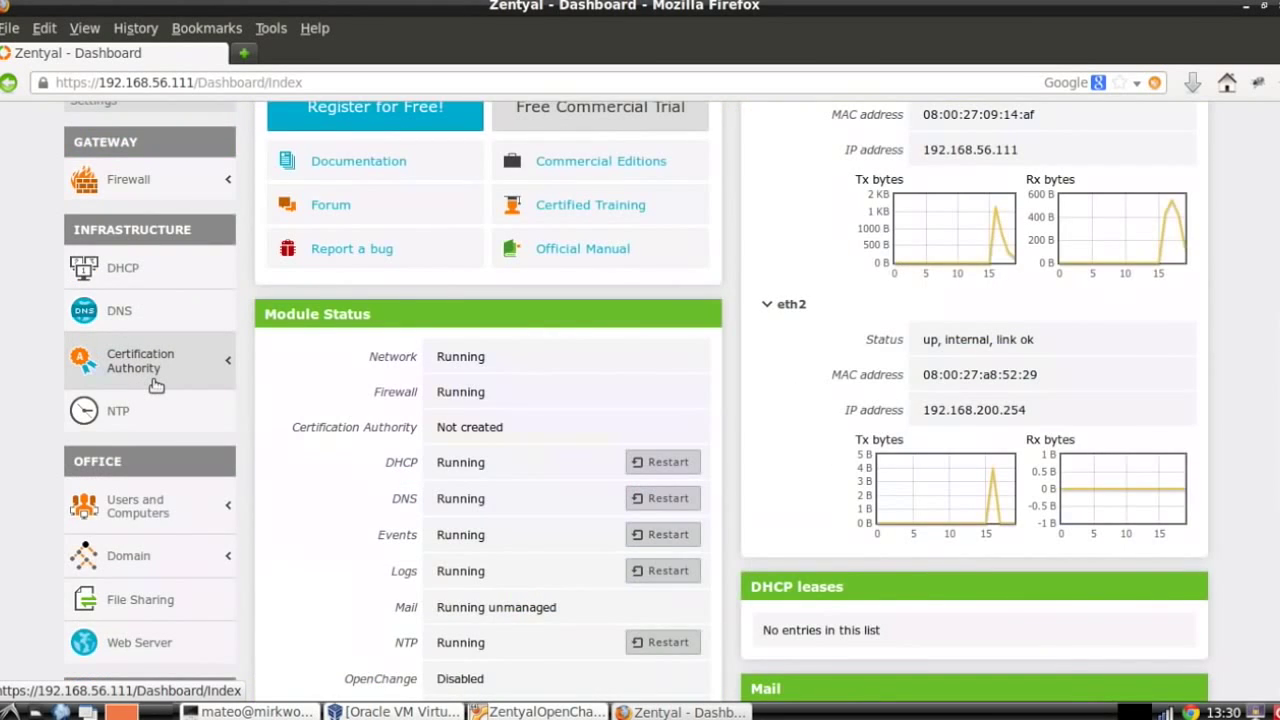
{"action": "scroll", "coordinate": [155, 385], "scroll_direction": "down", "scroll_amount": 2}
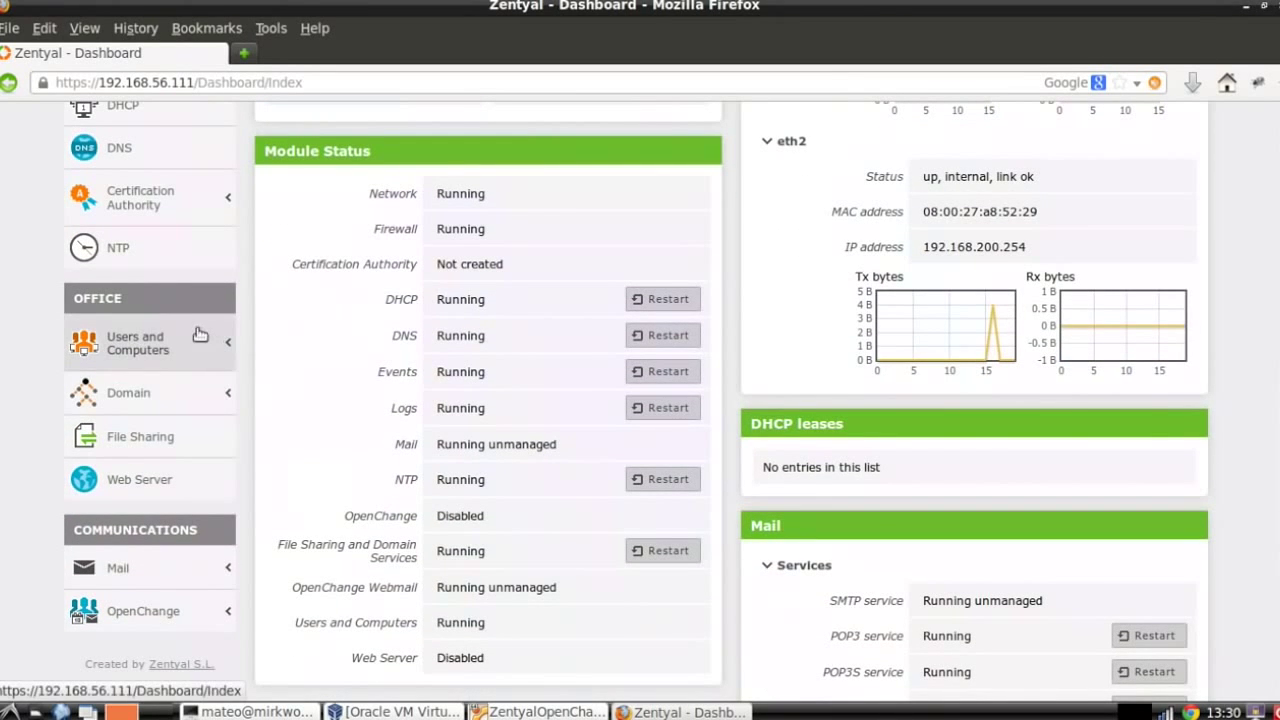
{"action": "left_click", "coordinate": [140, 402]}
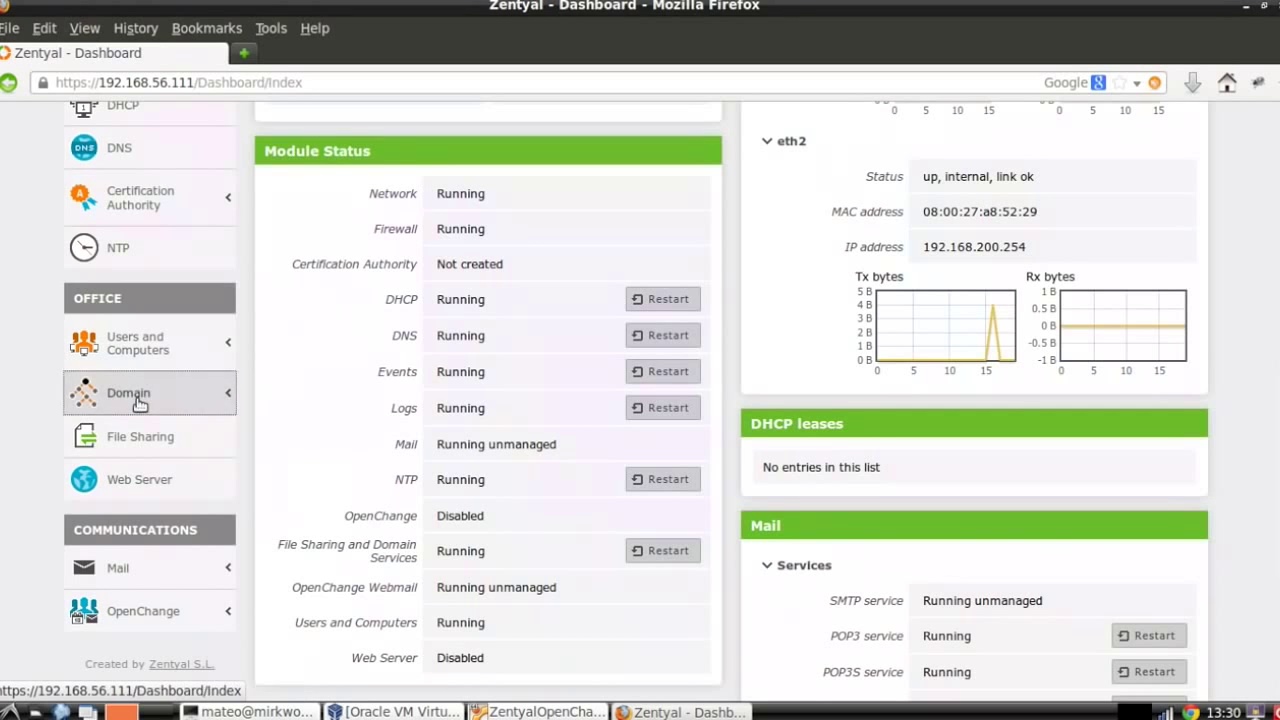
Open Domain settings, keeping server role Domain controller and NetBIOS name ZENTYAL-DOMAIN.
{"action": "left_click", "coordinate": [112, 354]}
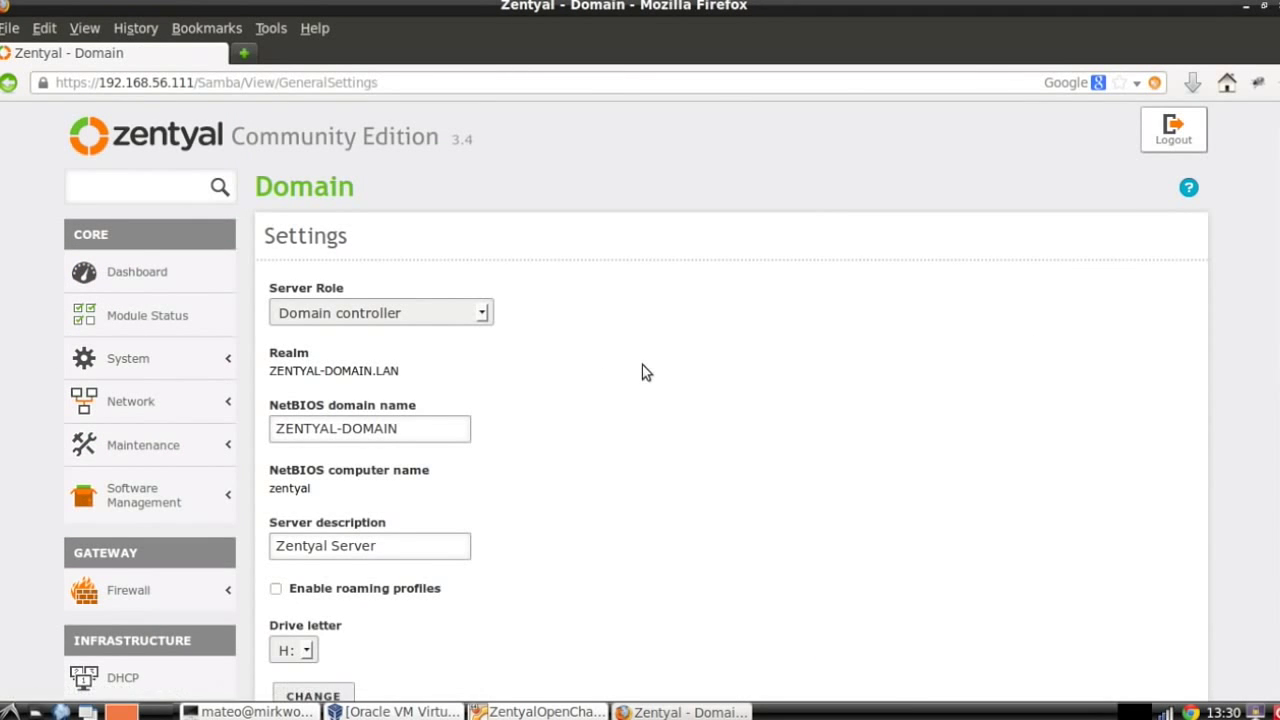
{"action": "scroll", "coordinate": [642, 365], "scroll_direction": "down", "scroll_amount": 2}
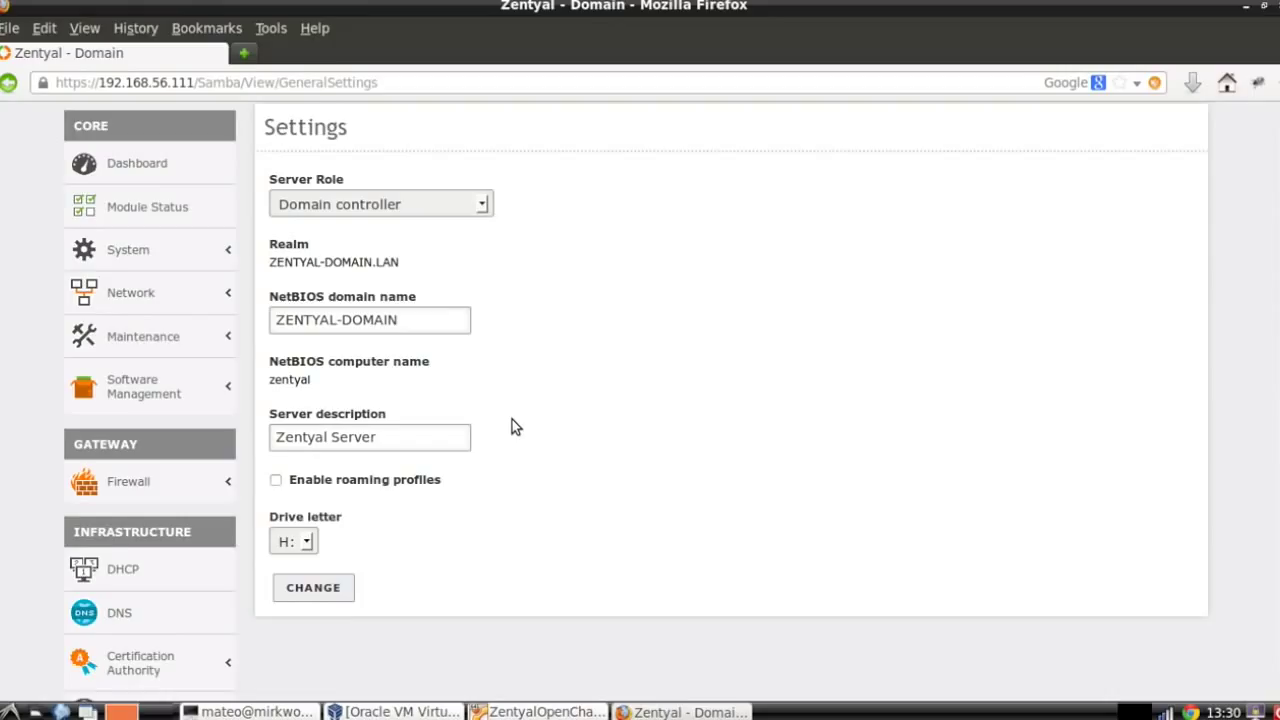
{"action": "scroll", "coordinate": [512, 427], "scroll_direction": "down", "scroll_amount": 1}
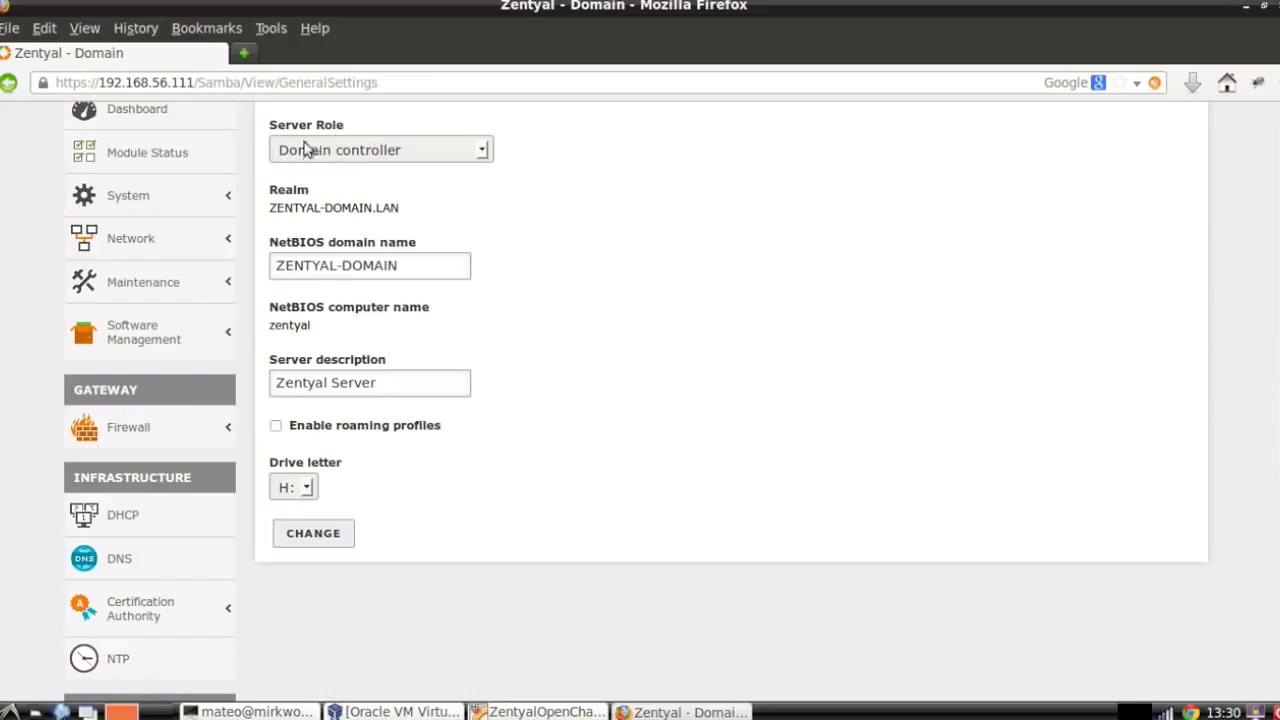
{"action": "left_click", "coordinate": [352, 155]}
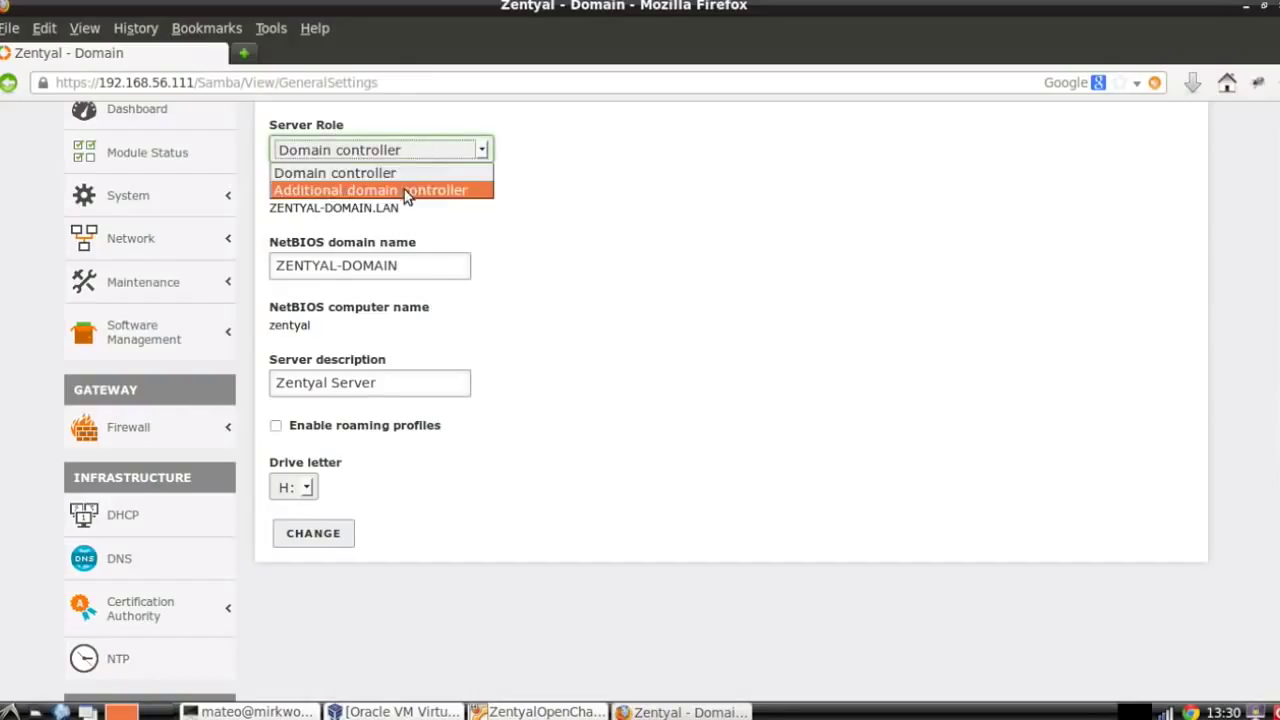
{"action": "left_click", "coordinate": [409, 156]}
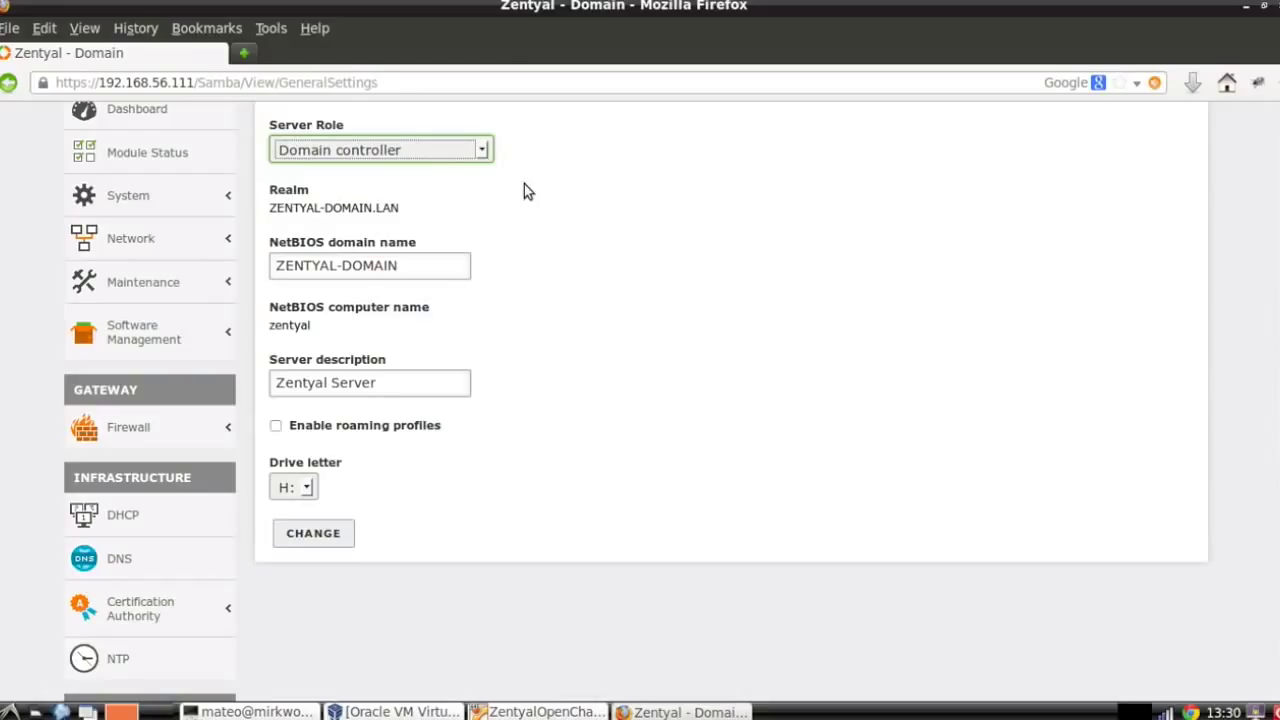
{"action": "left_click", "coordinate": [431, 265]}
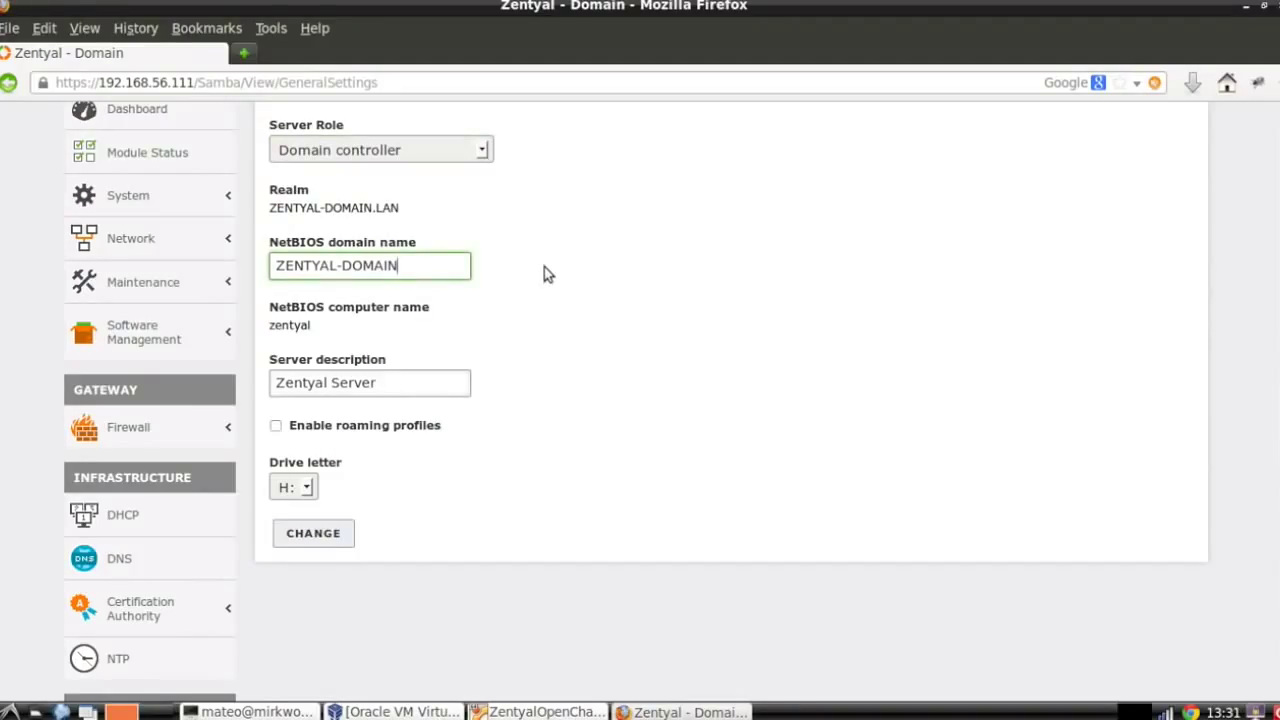
Look over the System > General configuration page.
{"action": "scroll", "coordinate": [544, 267], "scroll_direction": "up", "scroll_amount": 3}
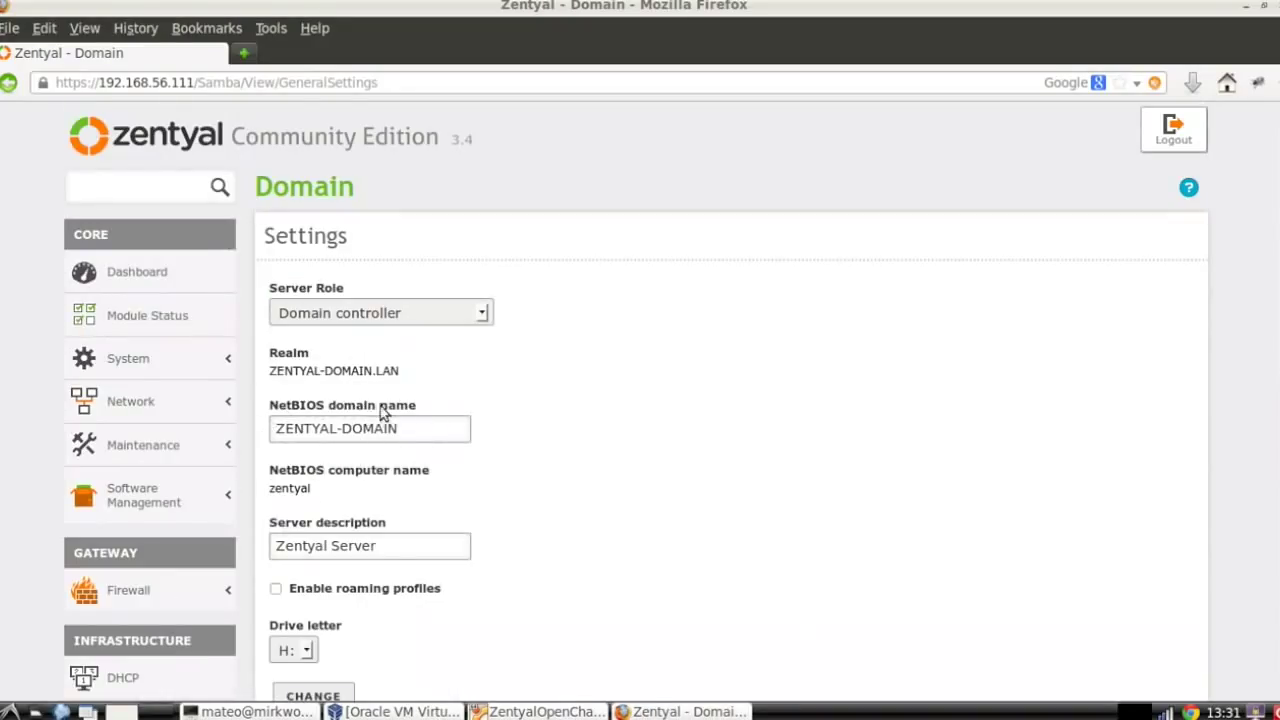
{"action": "left_click", "coordinate": [178, 366]}
{"action": "left_click", "coordinate": [166, 390]}
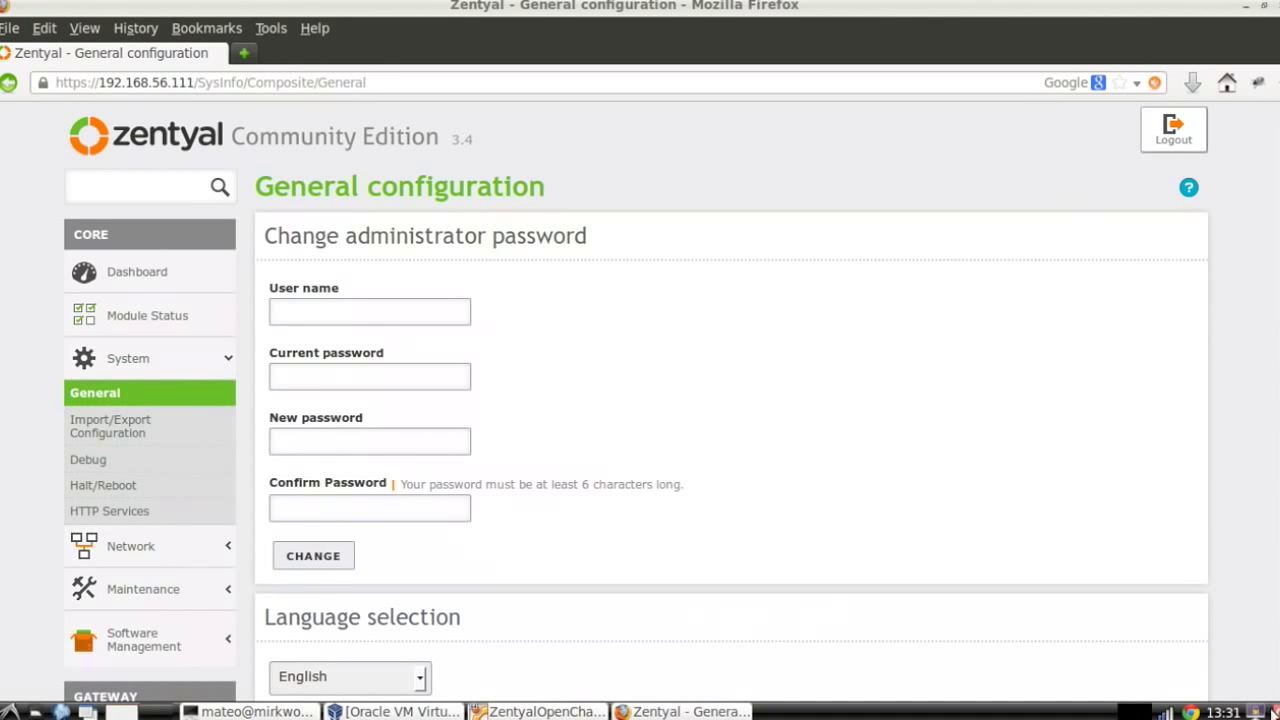
{"action": "scroll", "coordinate": [1234, 640], "scroll_direction": "down", "scroll_amount": 15}
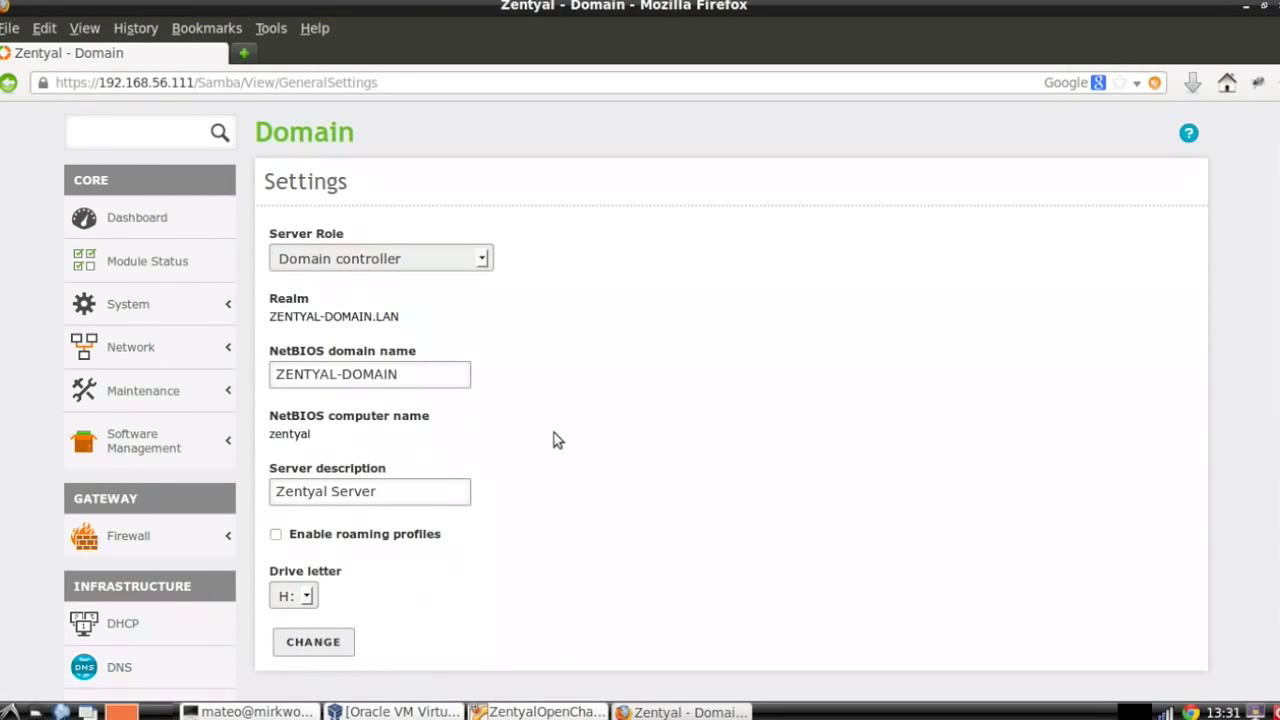
{"action": "scroll", "coordinate": [554, 434], "scroll_direction": "up", "scroll_amount": 1}
{"action": "scroll", "coordinate": [556, 434], "scroll_direction": "down", "scroll_amount": 3}
{"action": "scroll", "coordinate": [560, 436], "scroll_direction": "up", "scroll_amount": 3}
Scroll the Module Status list to confirm File Sharing and Domain Services are enabled.
{"action": "left_click", "coordinate": [190, 259]}
{"action": "scroll", "coordinate": [527, 432], "scroll_direction": "down", "scroll_amount": 10}
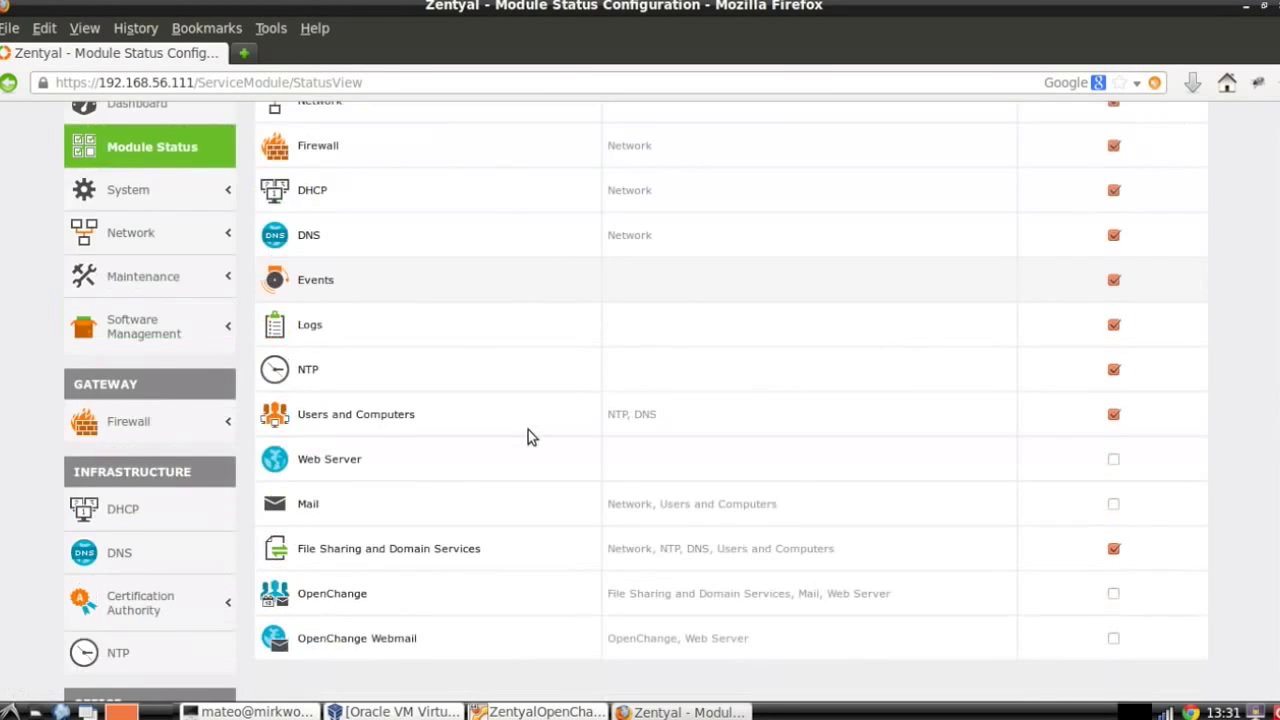
{"action": "scroll", "coordinate": [528, 430], "scroll_direction": "up", "scroll_amount": 4}
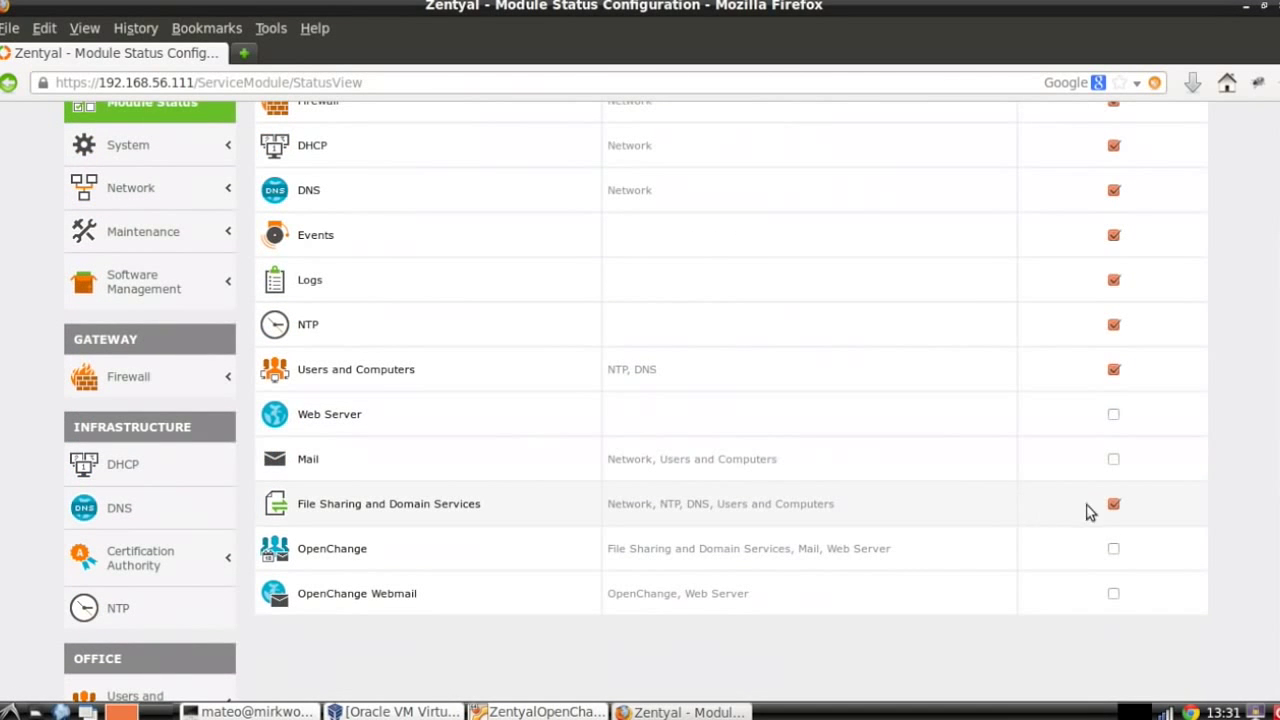
{"action": "scroll", "coordinate": [1108, 510], "scroll_direction": "up", "scroll_amount": 3}
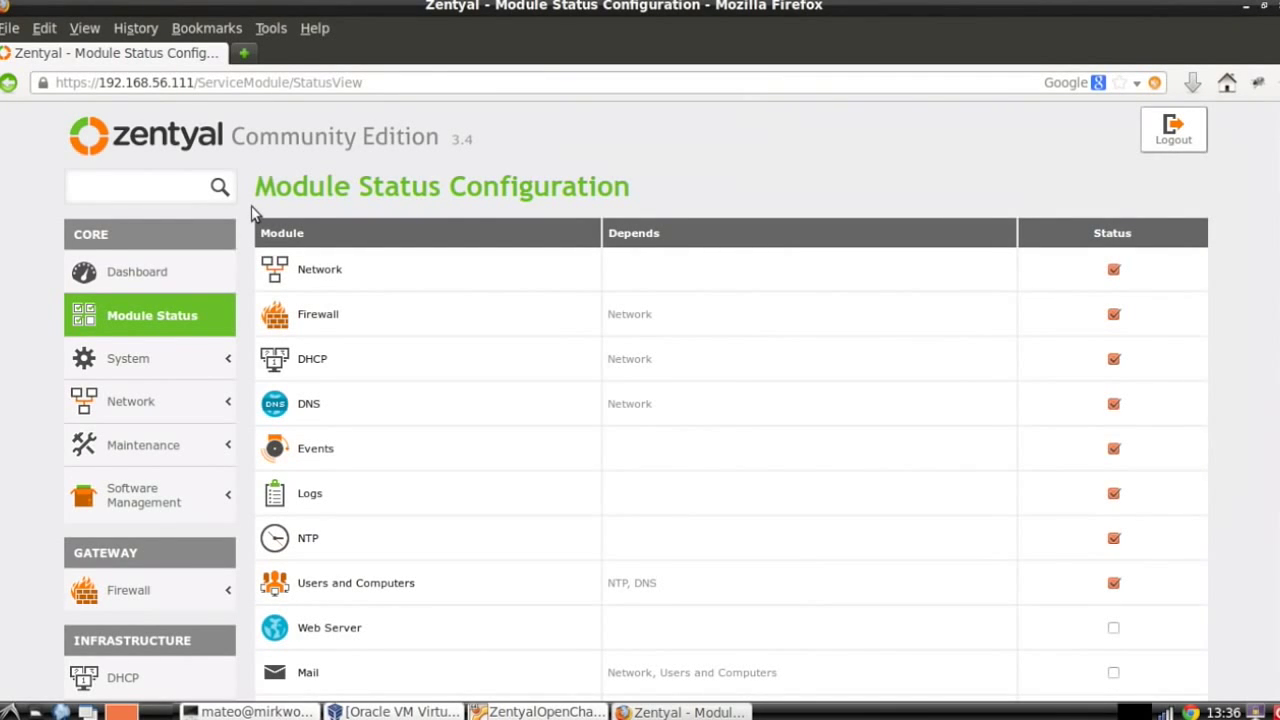
{"action": "scroll", "coordinate": [252, 213], "scroll_direction": "down", "scroll_amount": 2}
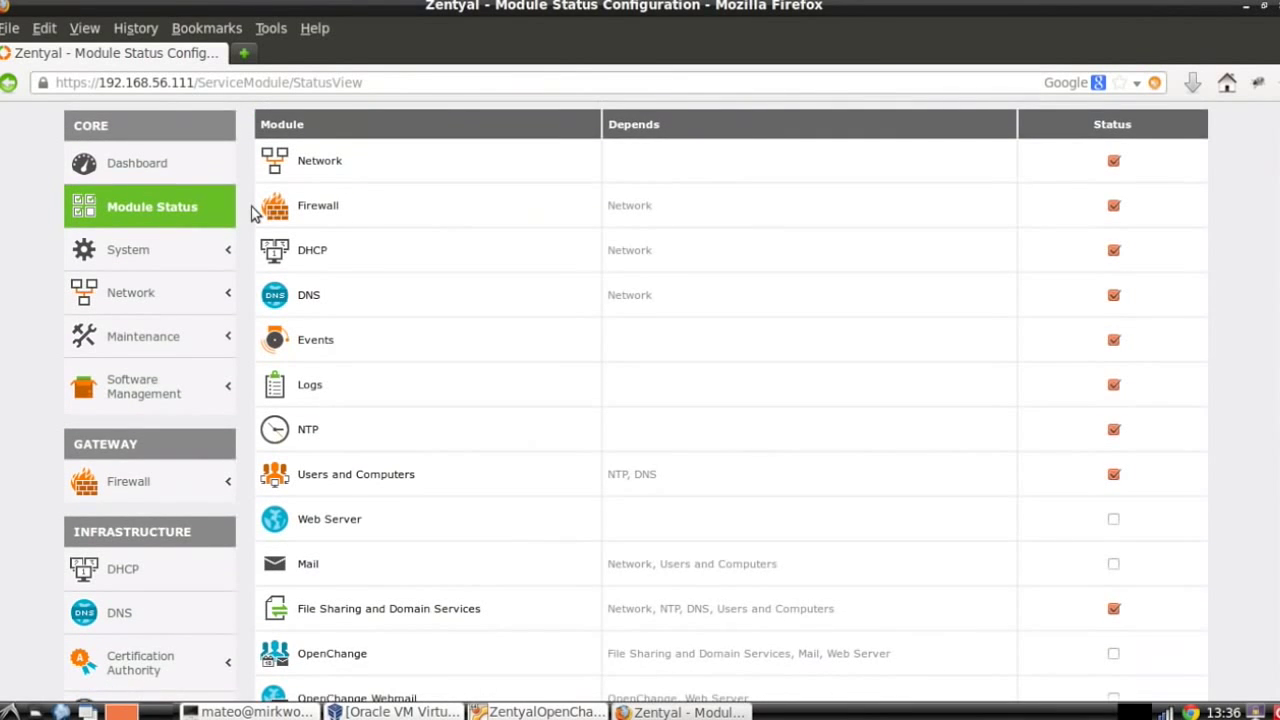
{"action": "scroll", "coordinate": [252, 213], "scroll_direction": "down", "scroll_amount": 8}
{"action": "scroll", "coordinate": [253, 218], "scroll_direction": "up", "scroll_amount": 6}
{"action": "scroll", "coordinate": [255, 224], "scroll_direction": "down", "scroll_amount": 2}
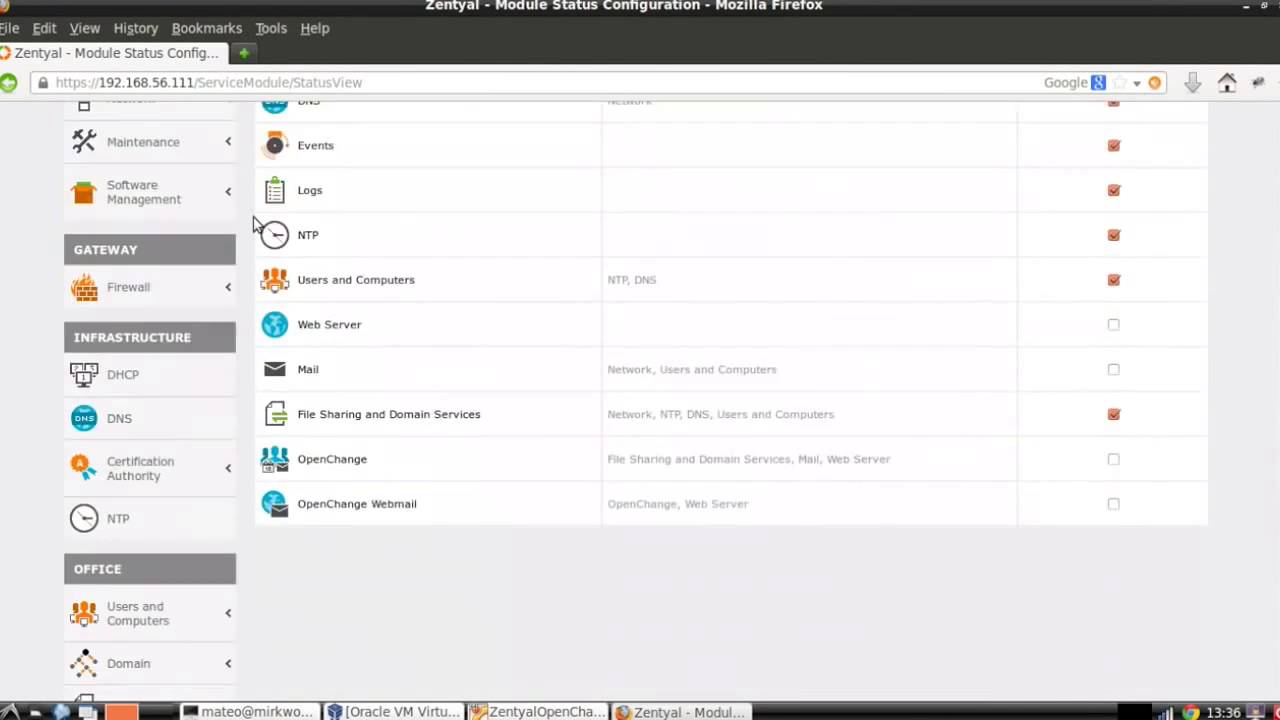
{"action": "scroll", "coordinate": [255, 224], "scroll_direction": "down", "scroll_amount": 4}
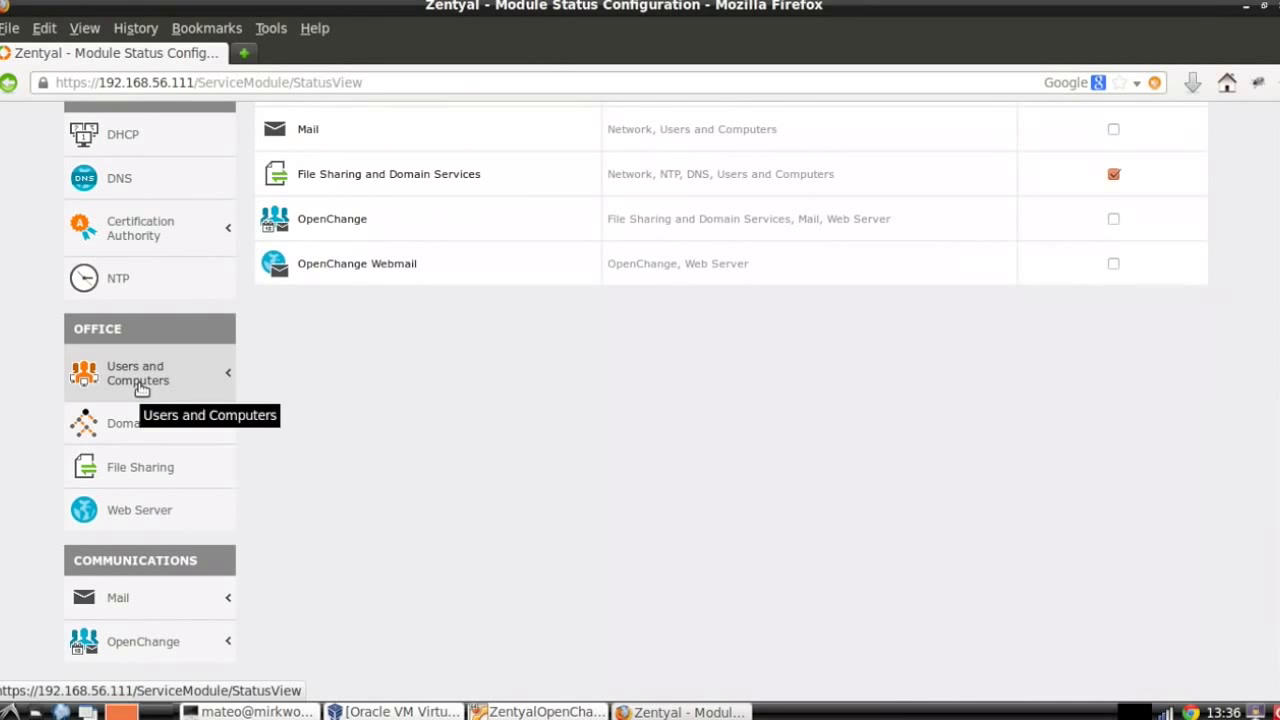
{"action": "left_click", "coordinate": [140, 388]}
In Users and Computers, select the Users container and enter user name domainadmin.
{"action": "left_click", "coordinate": [124, 418]}
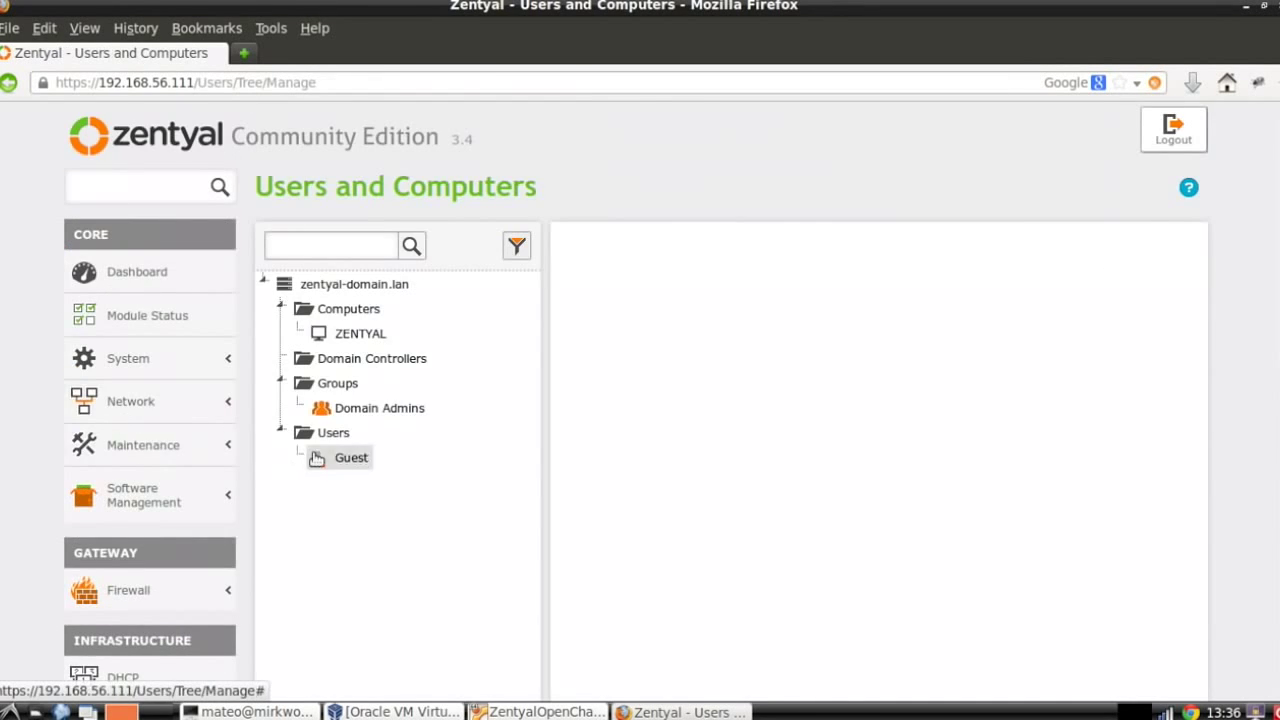
{"action": "scroll", "coordinate": [346, 454], "scroll_direction": "down", "scroll_amount": 1}
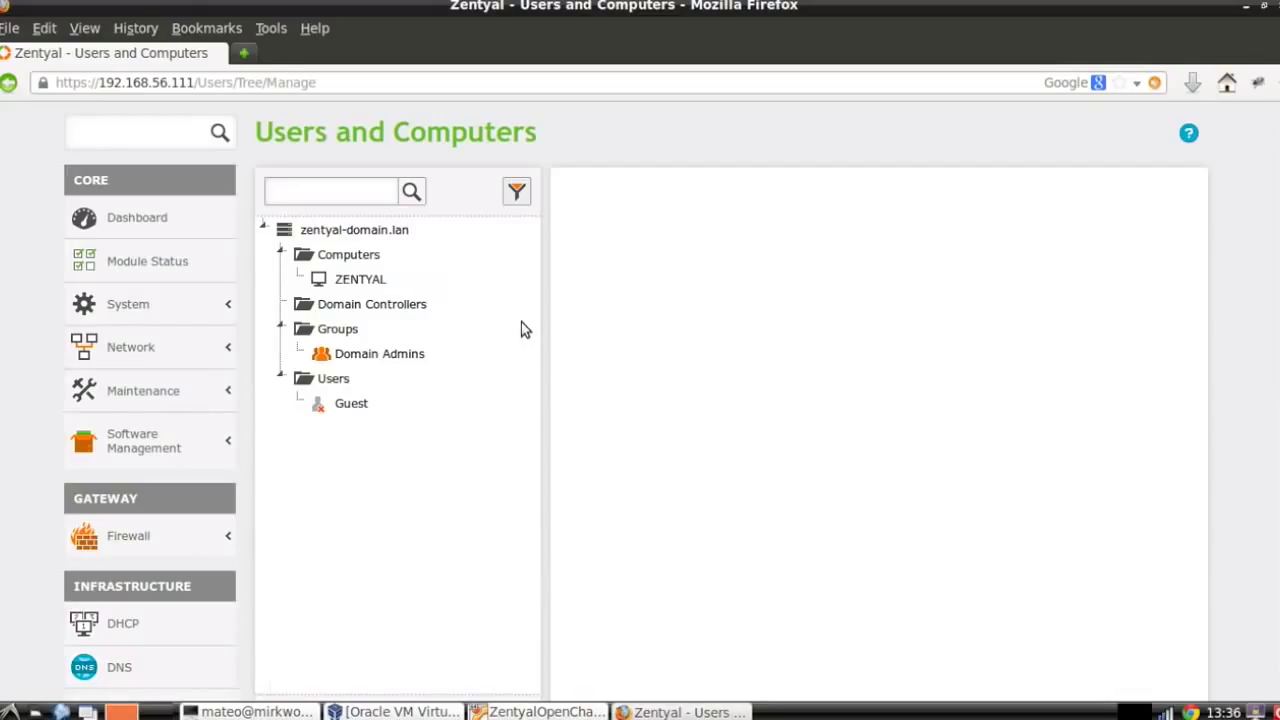
{"action": "scroll", "coordinate": [520, 330], "scroll_direction": "down", "scroll_amount": 2}
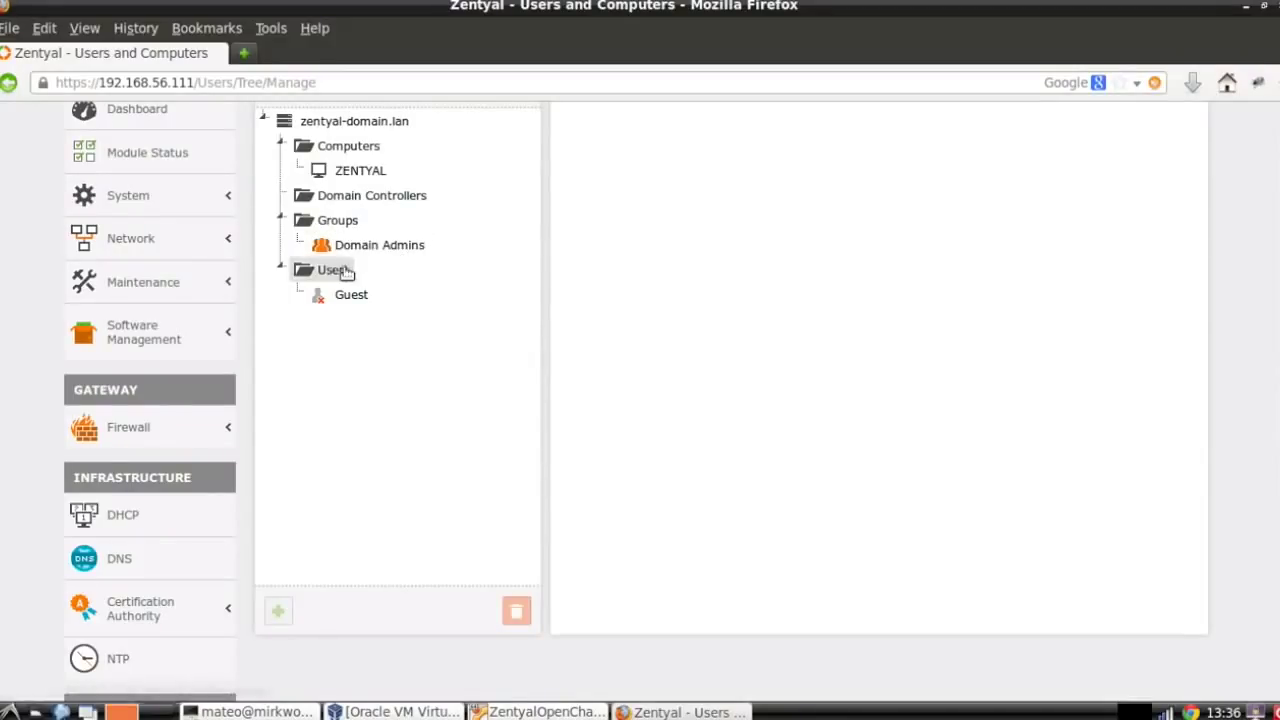
{"action": "left_click", "coordinate": [343, 272]}
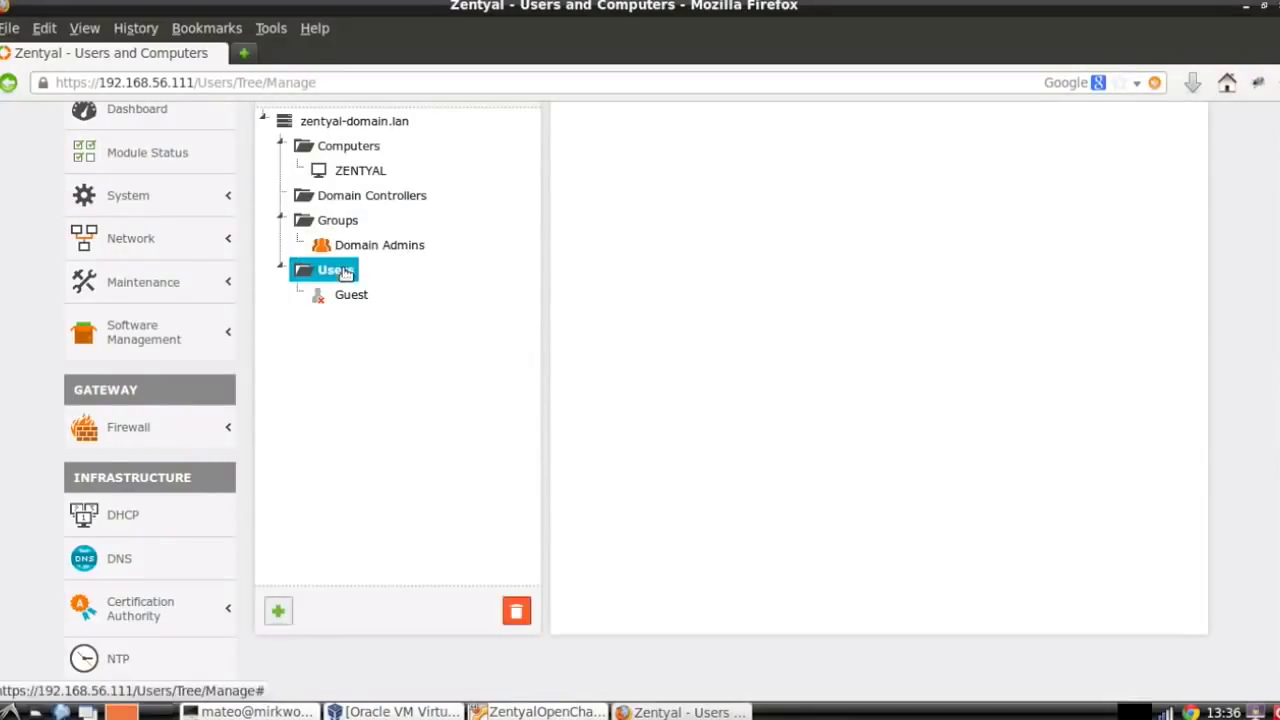
{"action": "left_click", "coordinate": [283, 610]}
{"action": "left_click", "coordinate": [661, 348]}
{"action": "type", "text": "domainadmin"}
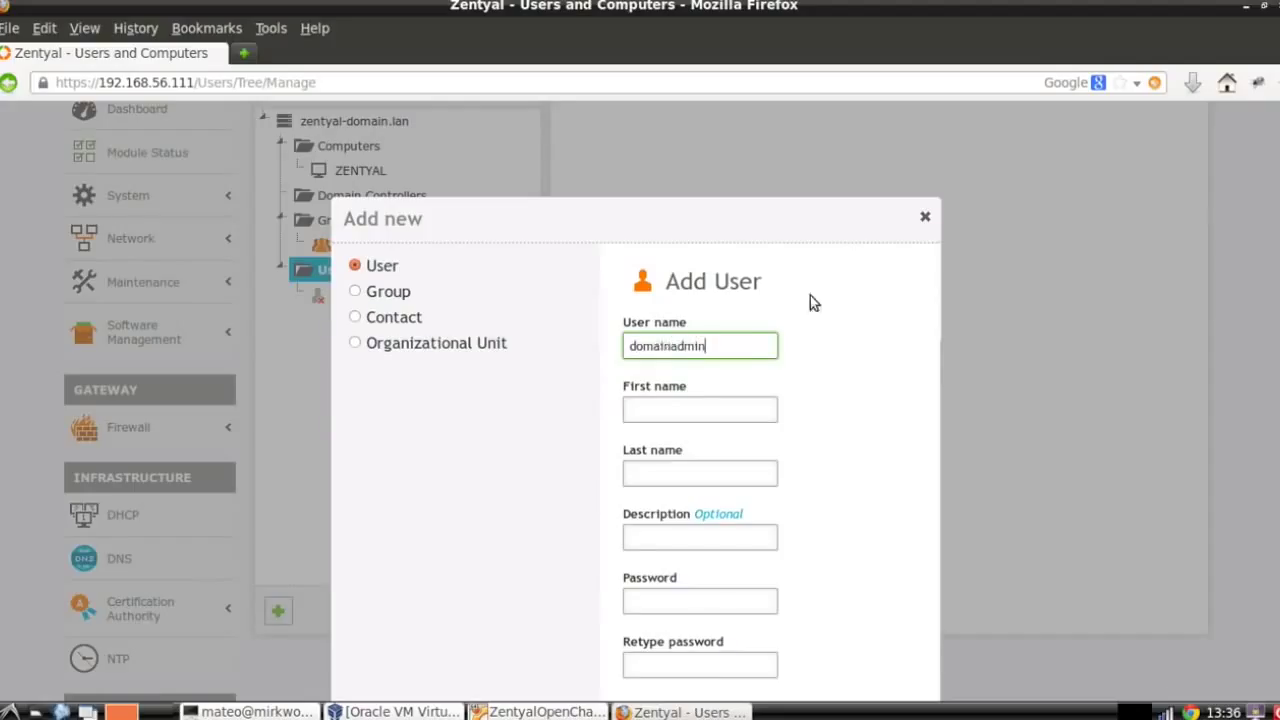
Copy domainadmin into first and last name, enter the password twice, and add the user.
{"action": "double_click", "coordinate": [668, 347]}
{"action": "key", "text": "ctrl+c"}
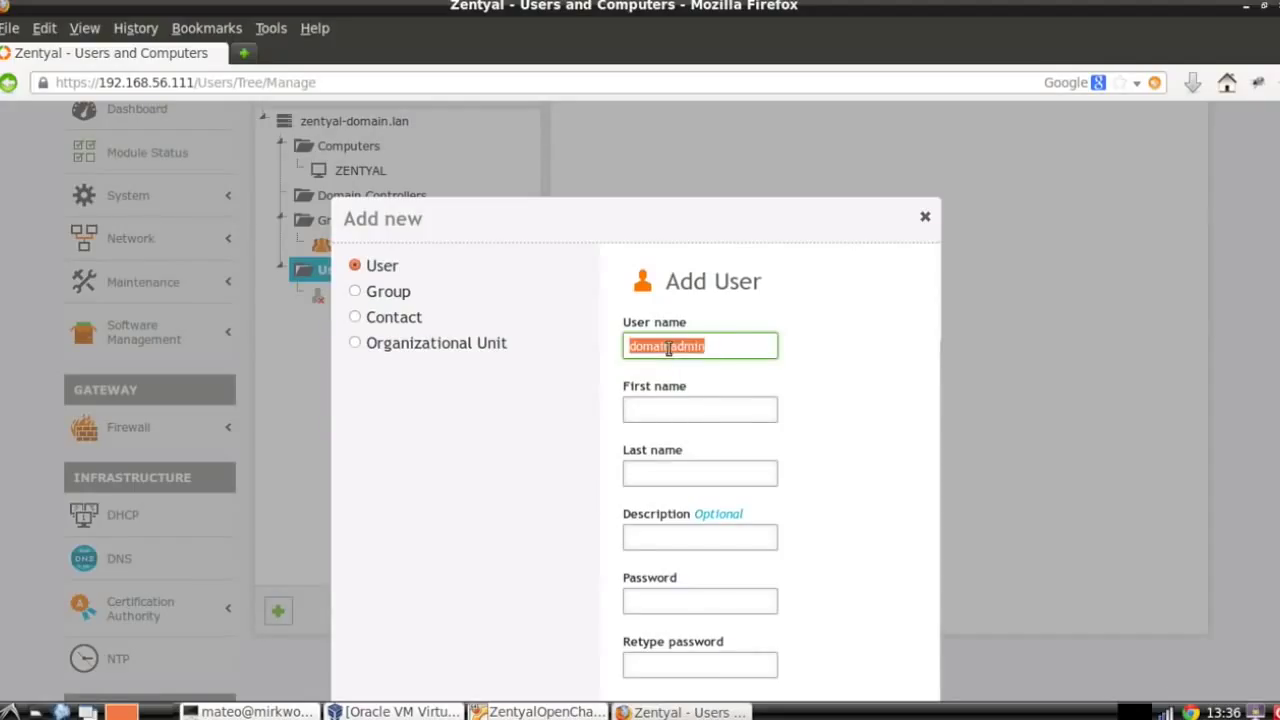
{"action": "left_click", "coordinate": [668, 418]}
{"action": "key", "text": "ctrl+v"}
{"action": "left_click", "coordinate": [684, 472]}
{"action": "key", "text": "ctrl+v"}
{"action": "left_click", "coordinate": [671, 600]}
{"action": "type", "text": "***********"}
{"action": "left_click", "coordinate": [683, 665]}
{"action": "type", "text": "***********"}
{"action": "scroll", "coordinate": [1052, 636], "scroll_direction": "down", "scroll_amount": 3}
{"action": "left_click", "coordinate": [650, 555]}
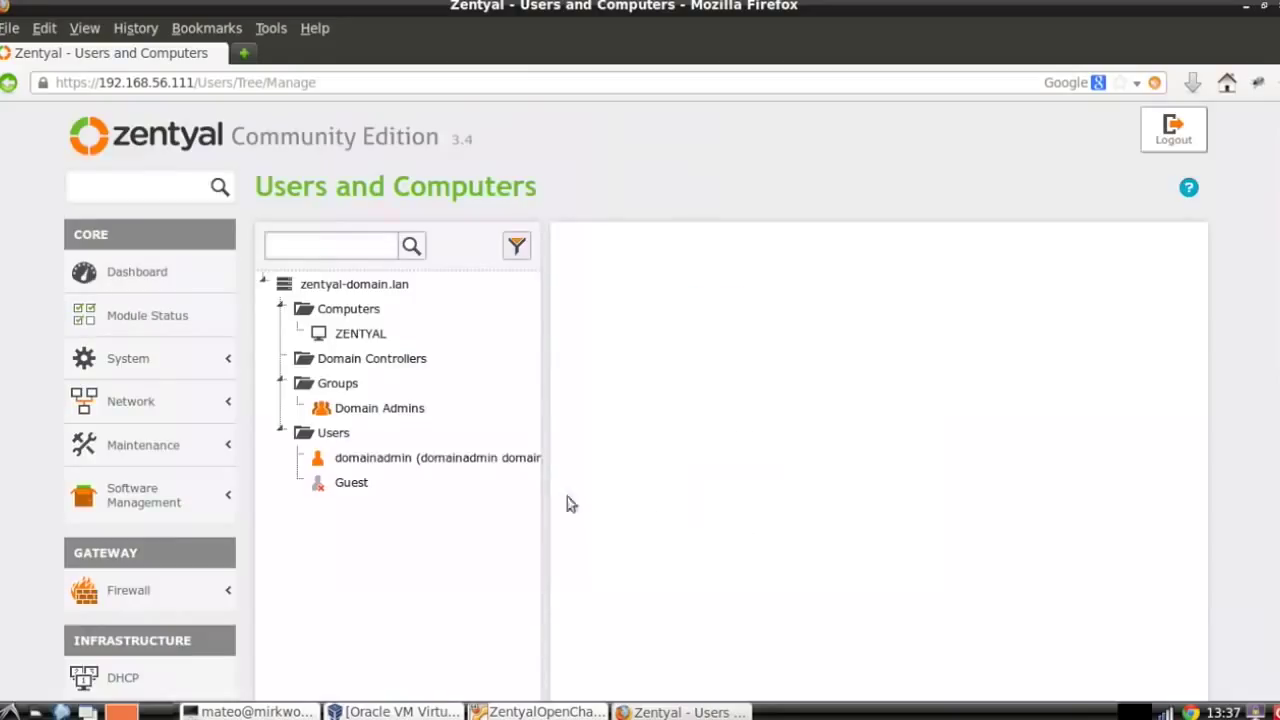
Add domainadmin to the Domain Admins user group, then bring up the Windows 7 VM.
{"action": "left_click", "coordinate": [487, 457]}
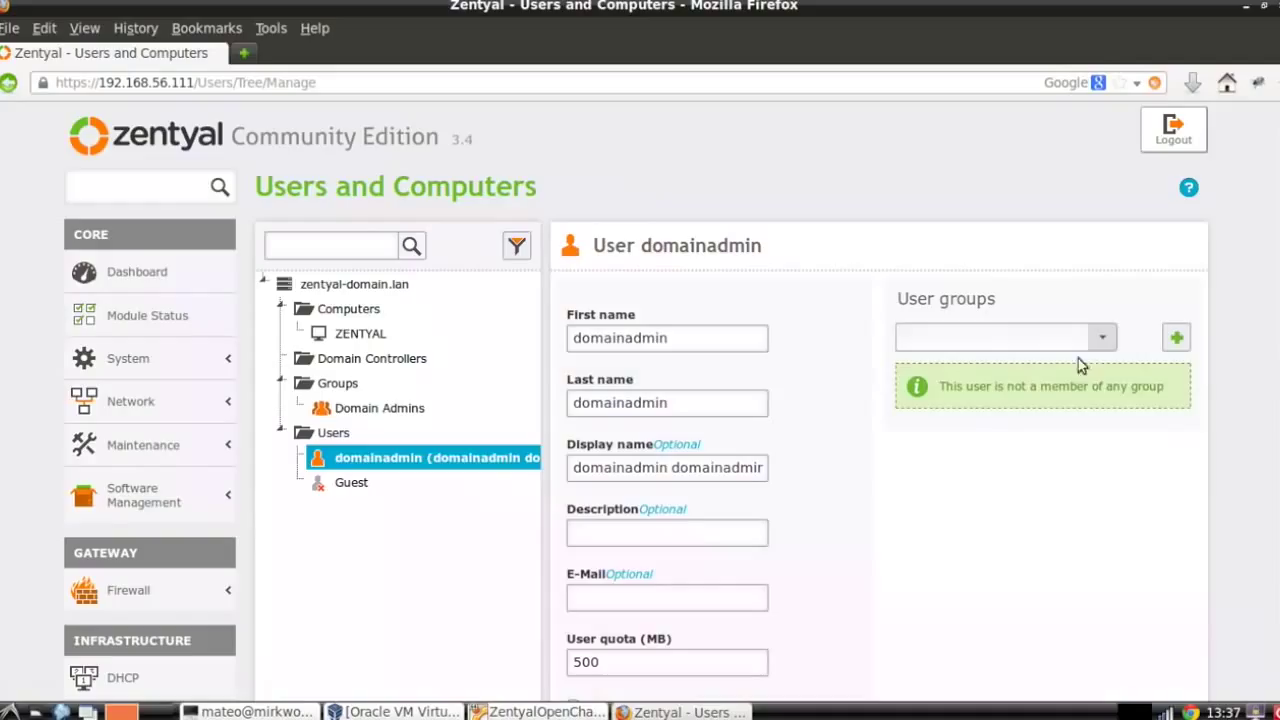
{"action": "left_click", "coordinate": [1102, 338]}
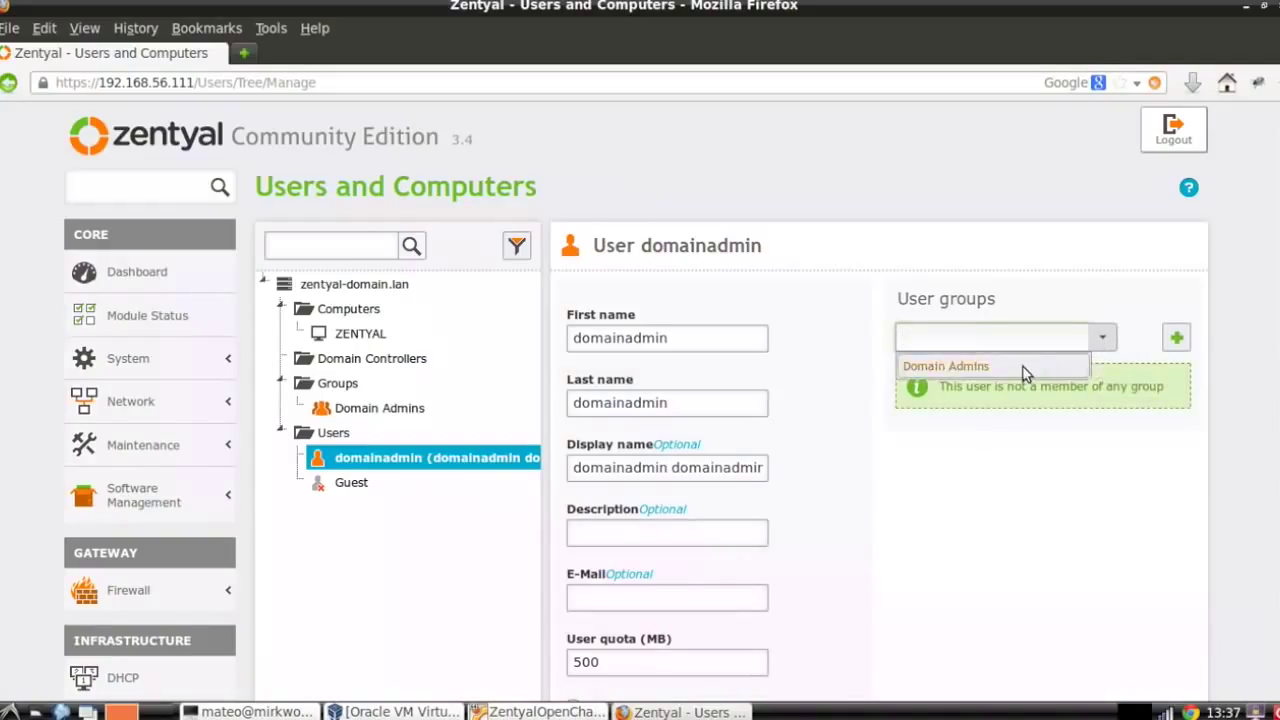
{"action": "left_click", "coordinate": [1023, 367]}
{"action": "left_click", "coordinate": [1180, 338]}
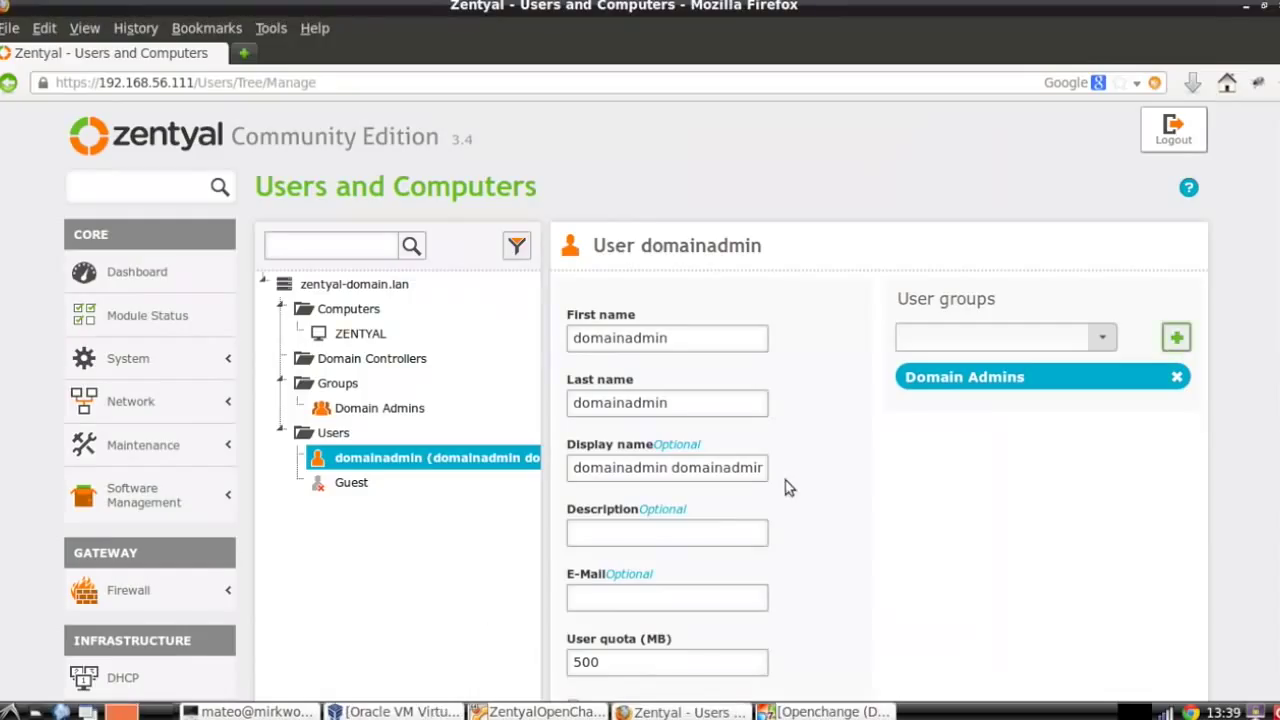
{"action": "left_click", "coordinate": [816, 711]}
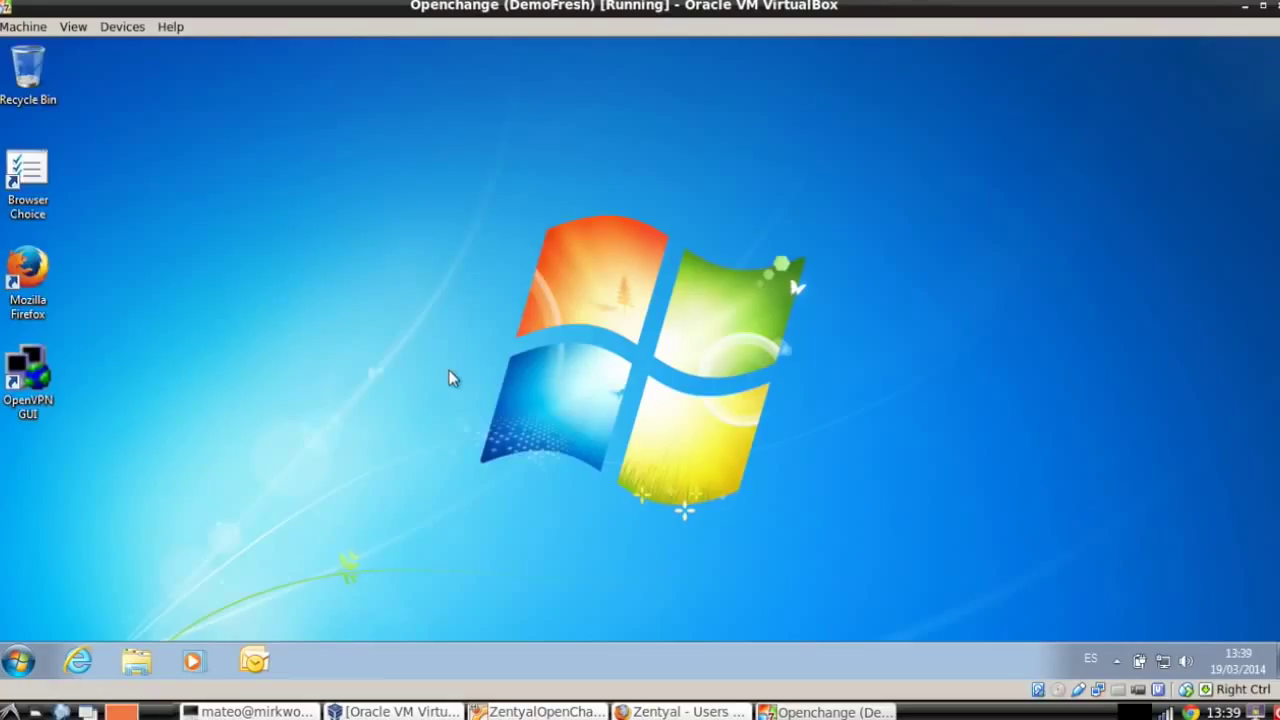
Via the Start search 'join', make the computer a member of domain ZENTYAL-DOMAIN.LAN.
{"action": "left_click", "coordinate": [18, 658]}
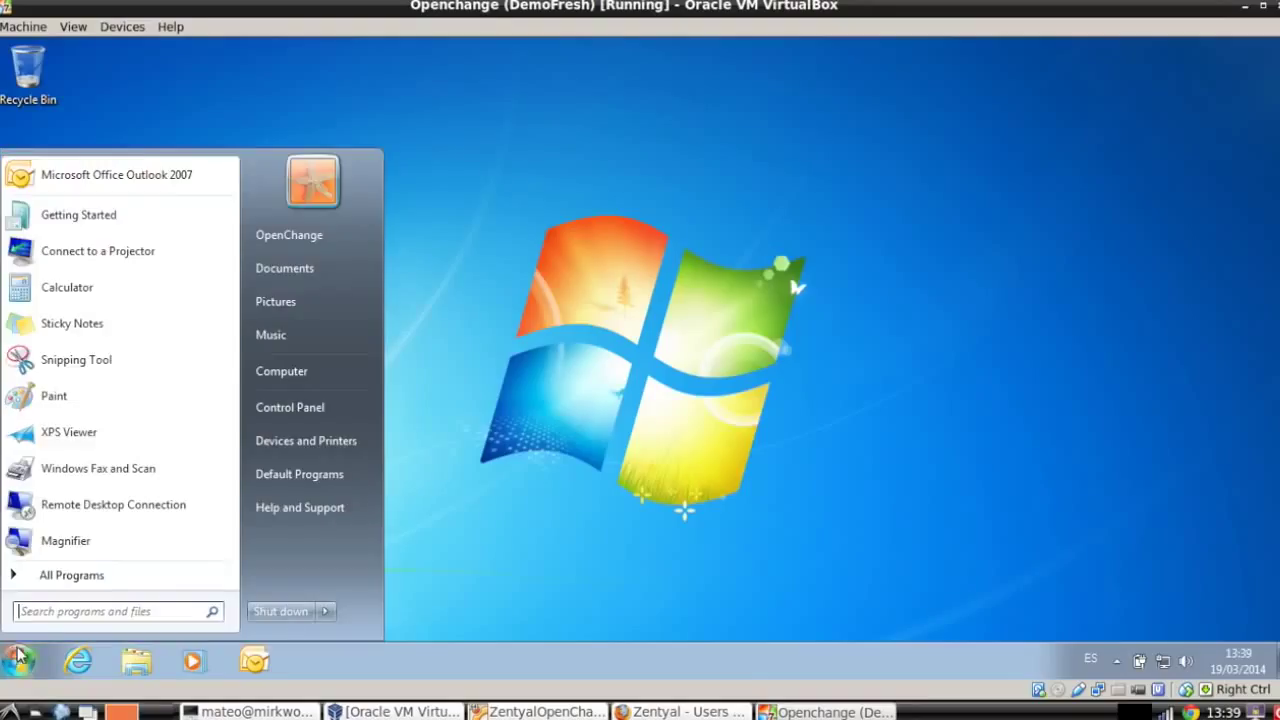
{"action": "type", "text": "join"}
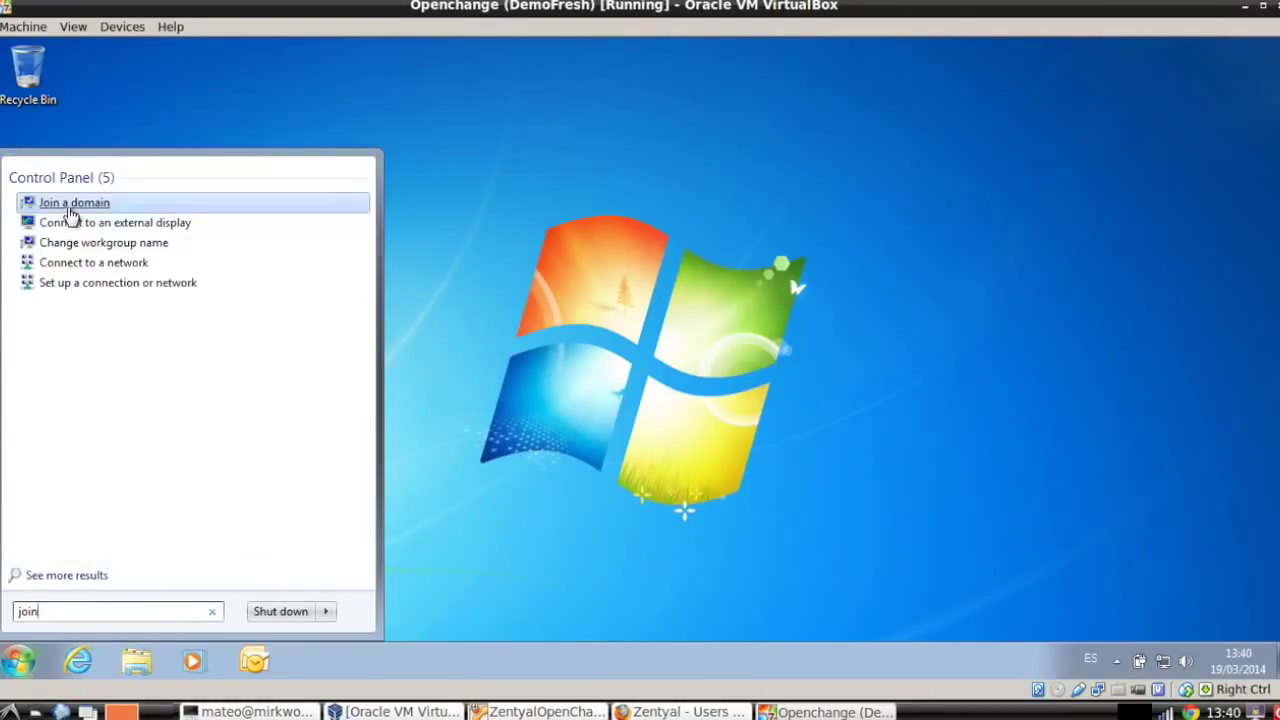
{"action": "left_click", "coordinate": [70, 204]}
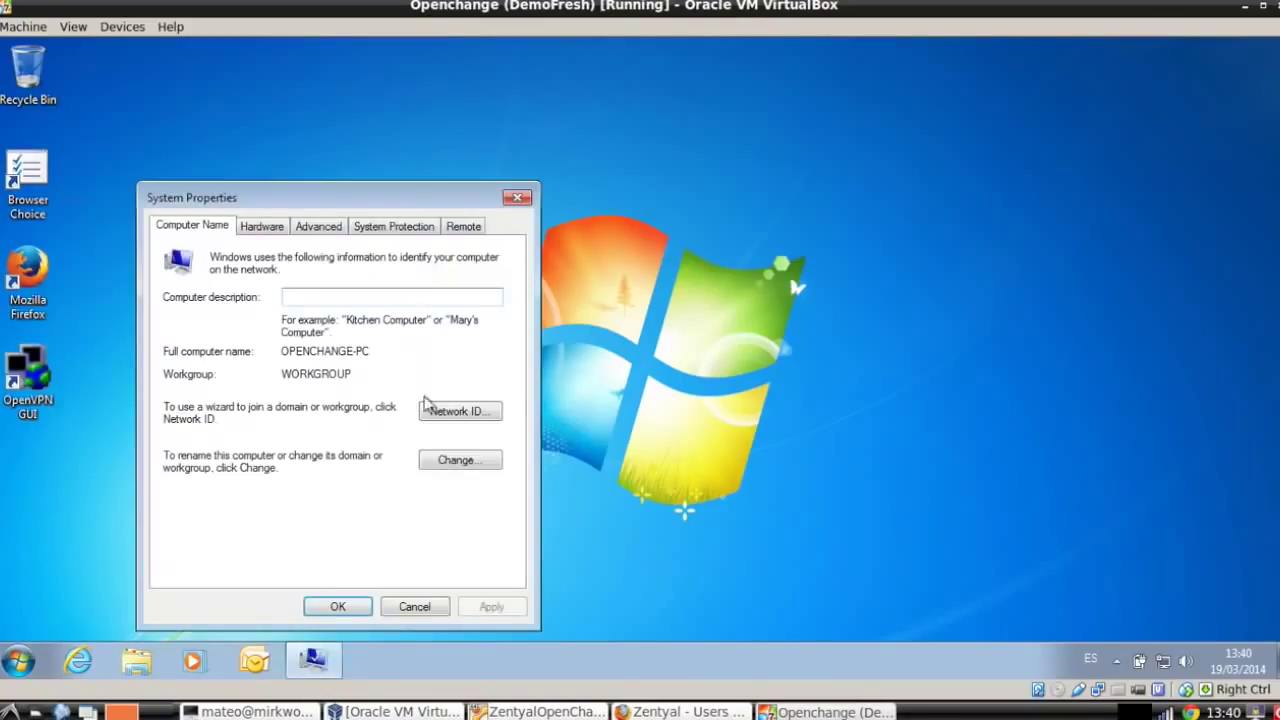
{"action": "left_click", "coordinate": [456, 462]}
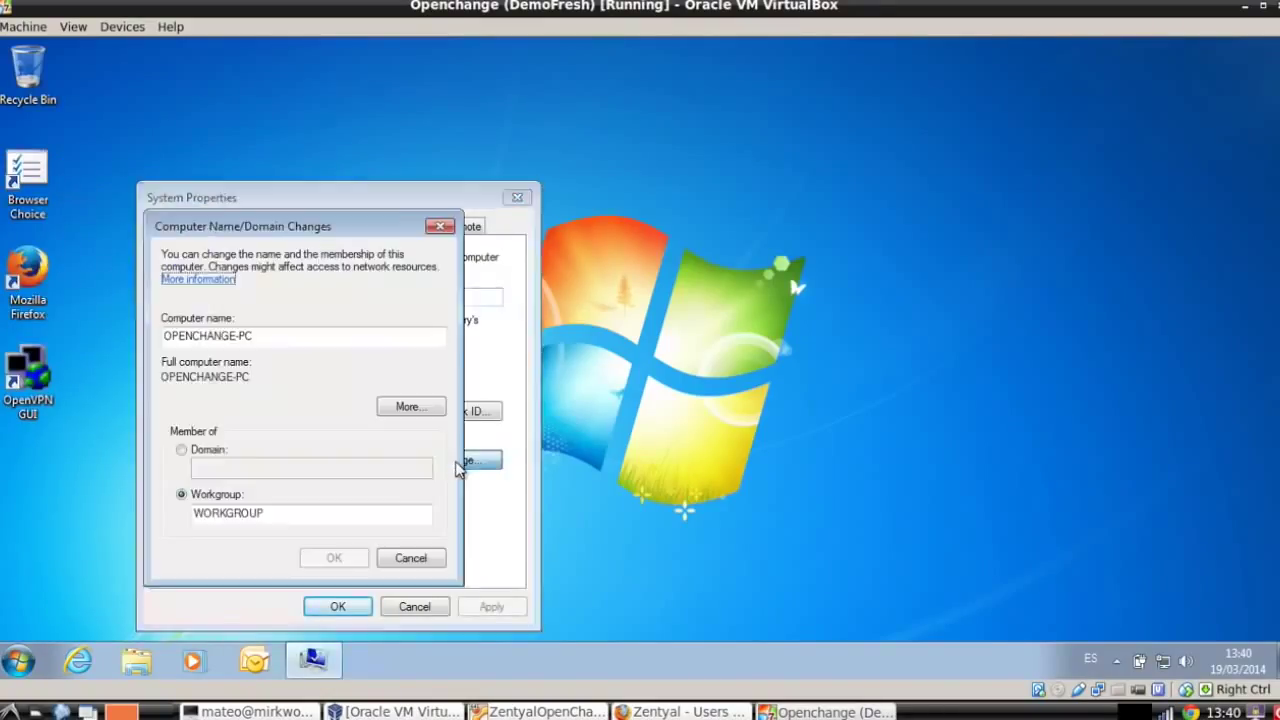
{"action": "left_click", "coordinate": [210, 452]}
{"action": "left_click", "coordinate": [225, 472]}
{"action": "type", "text": "ZENTYAL-DOMA"}
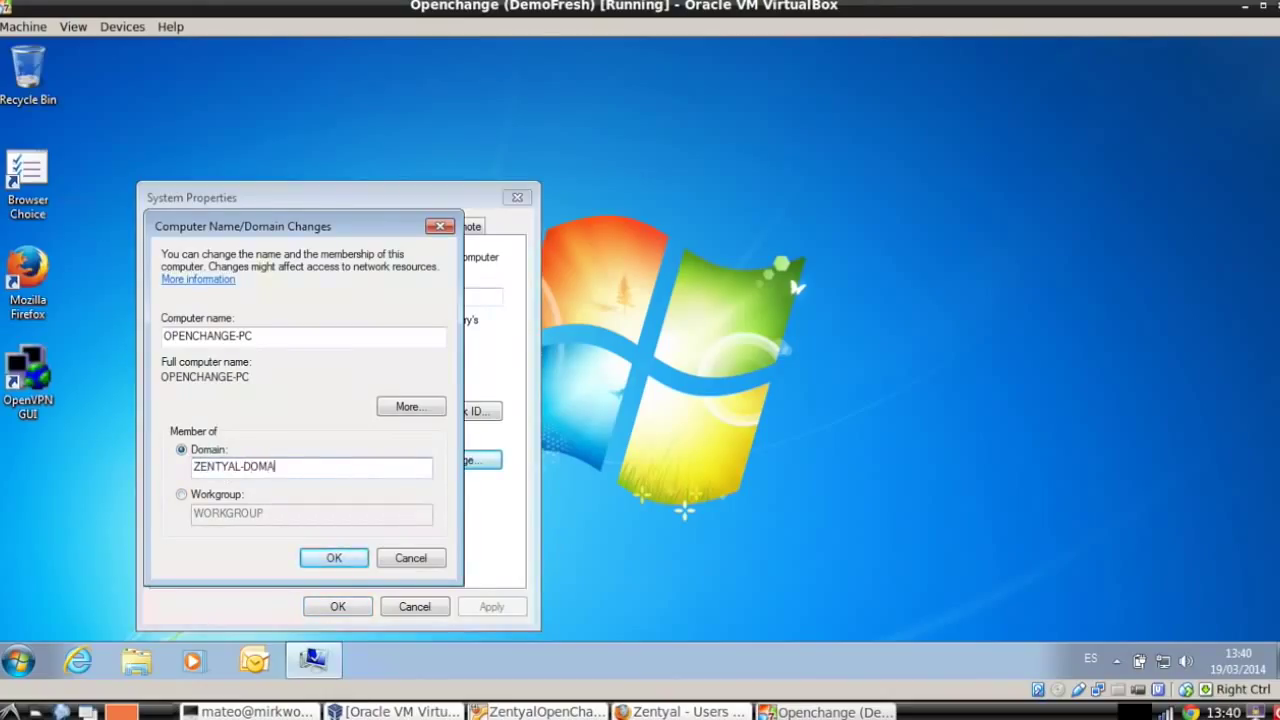
{"action": "type", "text": "IN.LAN"}
{"action": "key", "text": "Return"}
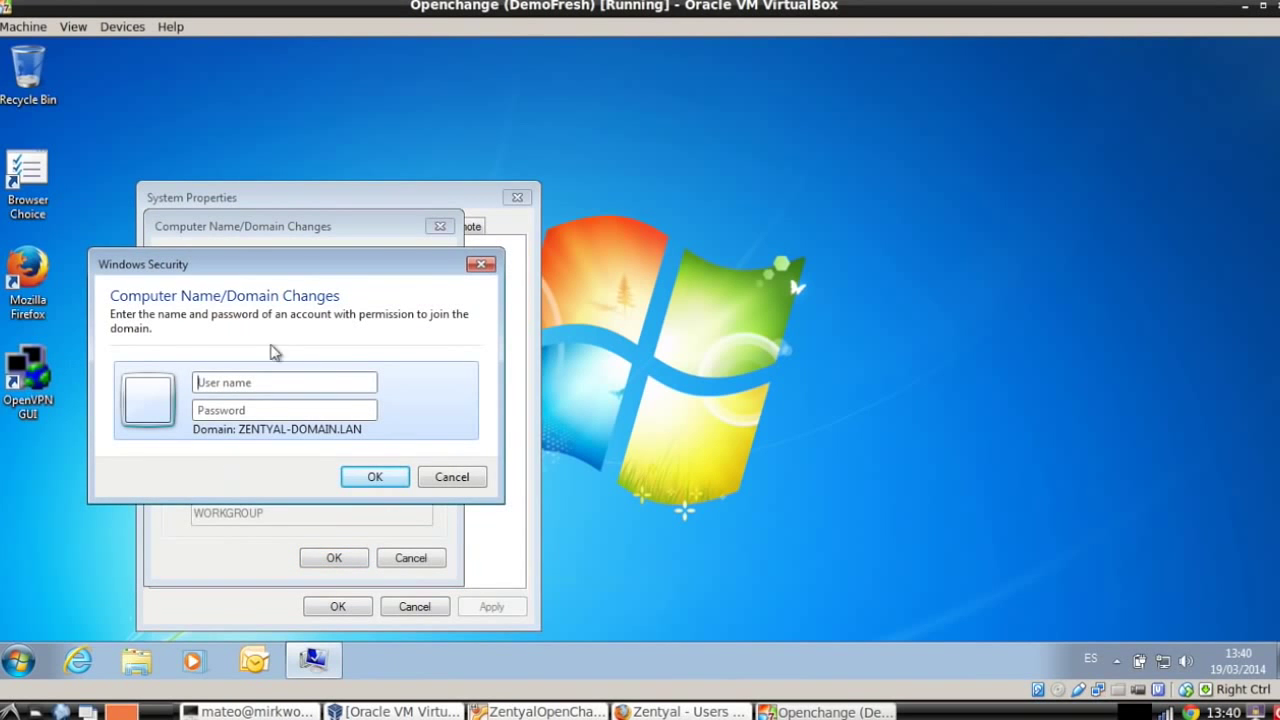
Authenticate as domainadmin with its password and acknowledge the welcome and restart notices.
{"action": "left_click_drag", "start_coordinate": [304, 268], "coordinate": [614, 125]}
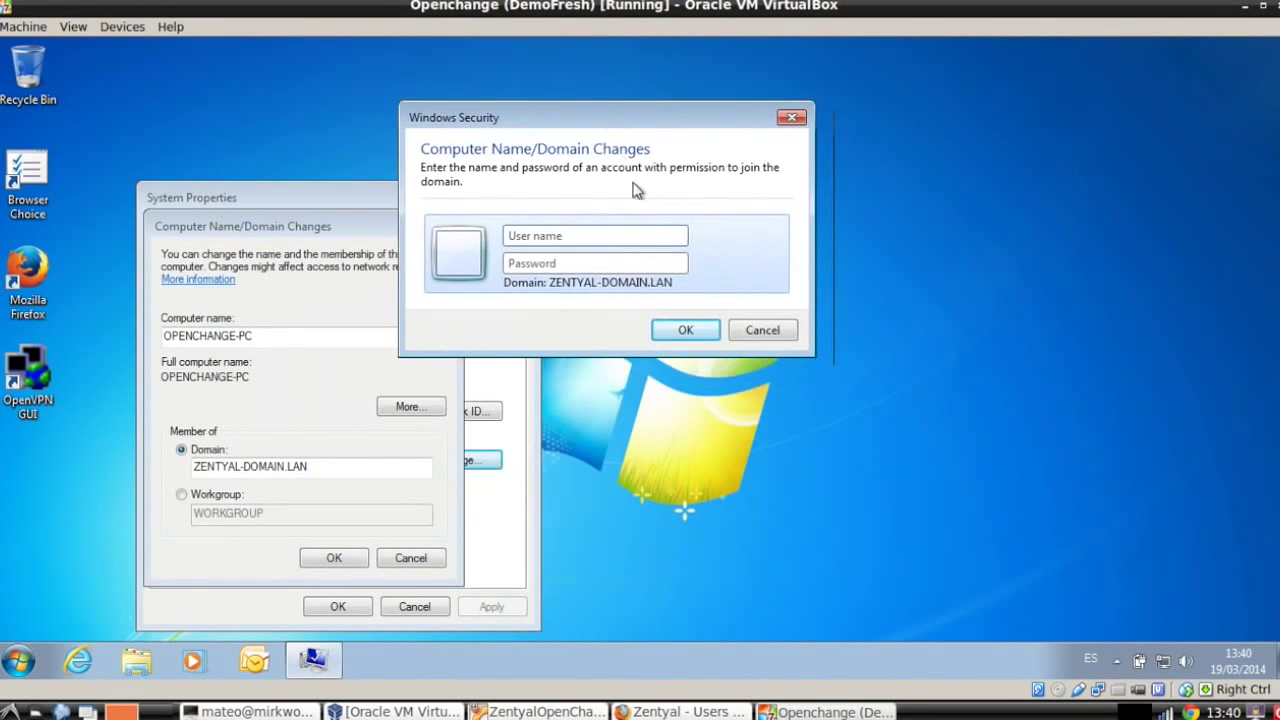
{"action": "type", "text": "domainadmin"}
{"action": "key", "text": "Tab"}
{"action": "type", "text": "abc"}
{"action": "key", "text": "BackSpace"}
{"action": "key", "text": "BackSpace"}
{"action": "type", "text": "**********"}
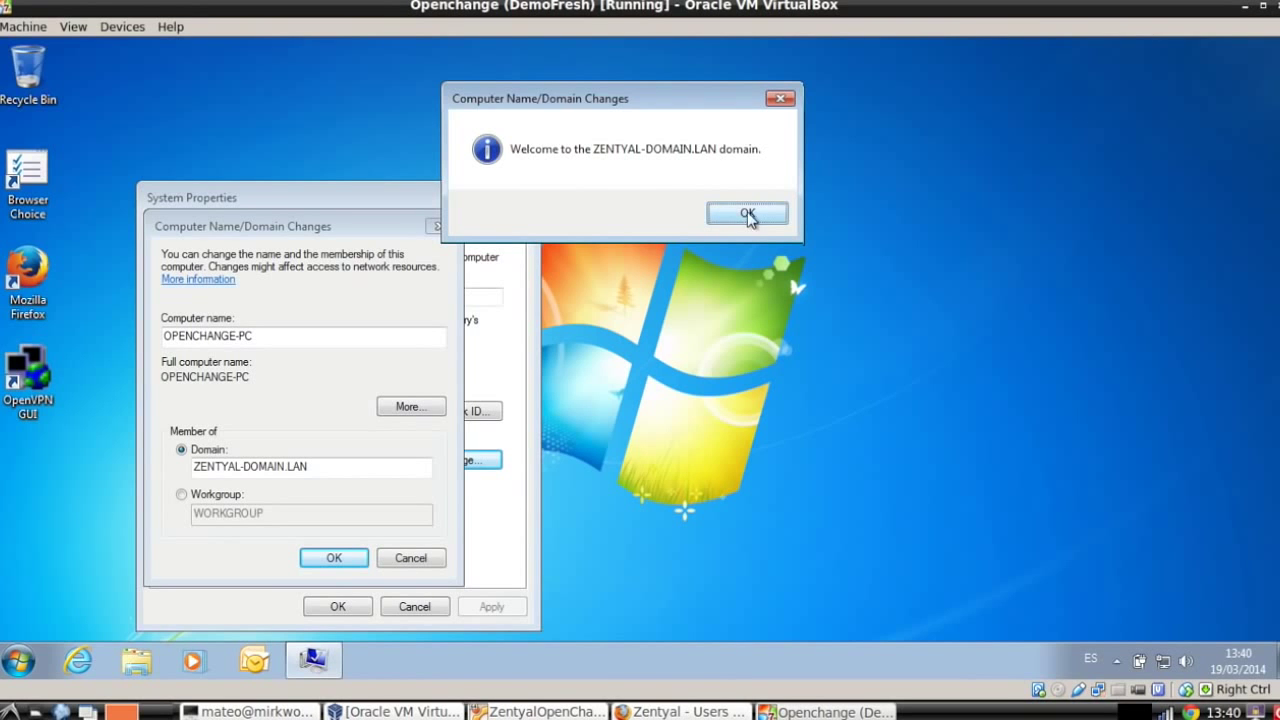
{"action": "left_click", "coordinate": [747, 214]}
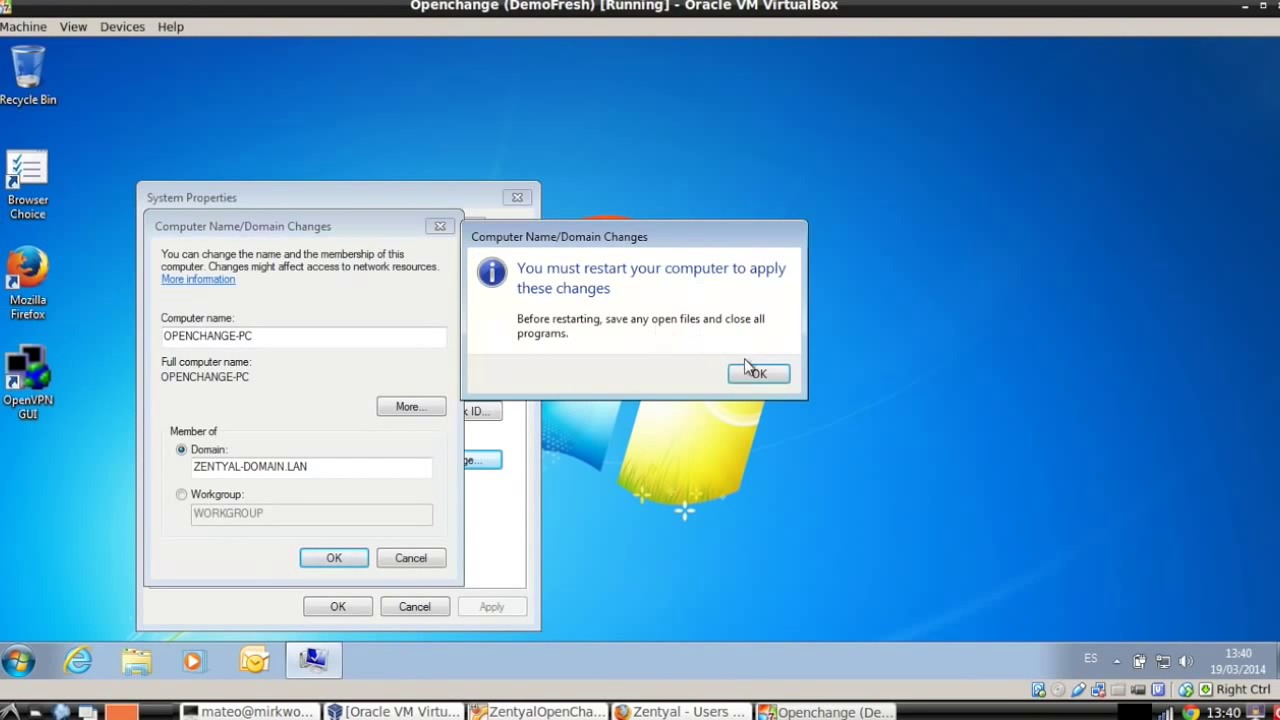
{"action": "left_click", "coordinate": [752, 376]}
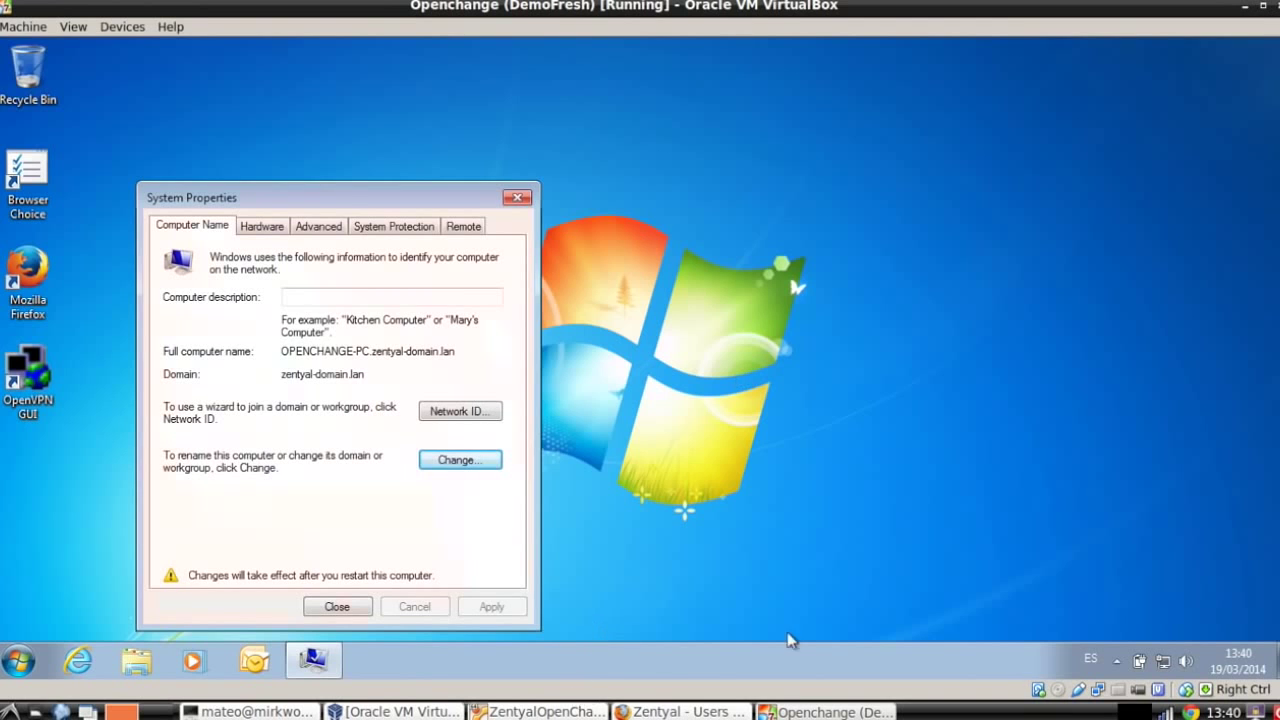
Back in Zentyal, reload Users and Computers, check OPENCHANGE-PC under Computers, then select Users.
{"action": "left_click", "coordinate": [689, 711]}
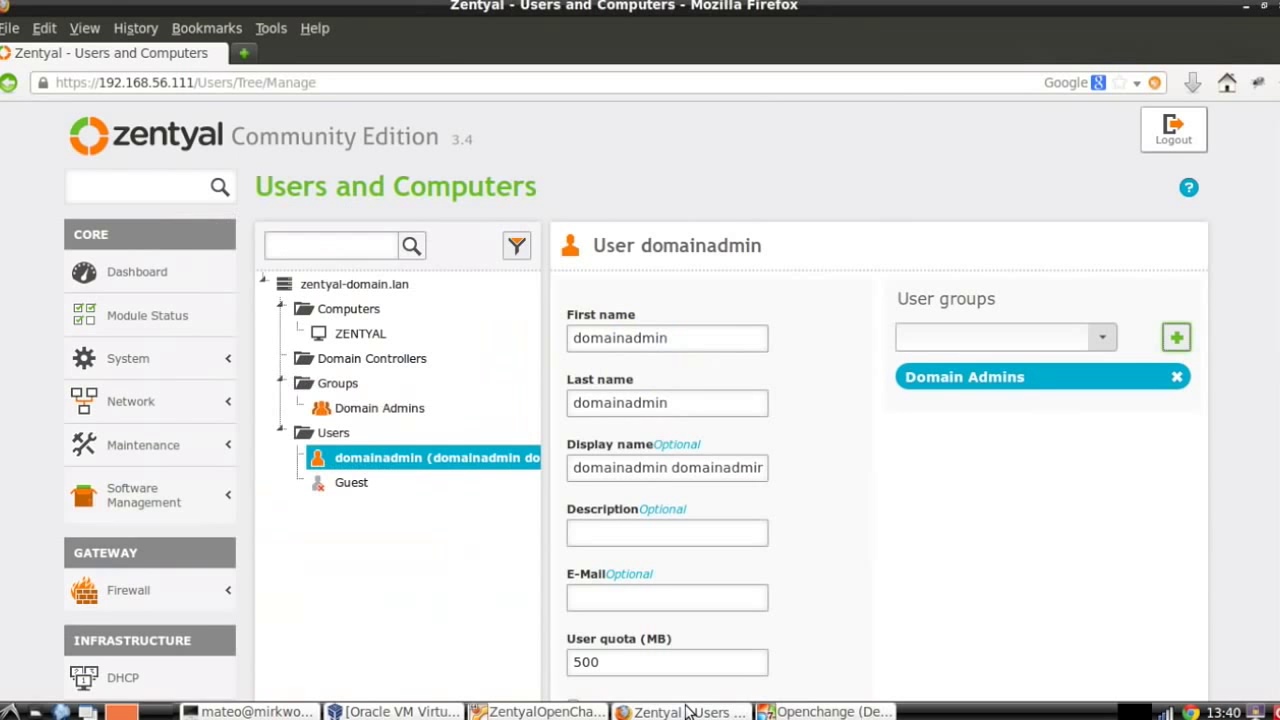
{"action": "scroll", "coordinate": [285, 512], "scroll_direction": "down", "scroll_amount": 10}
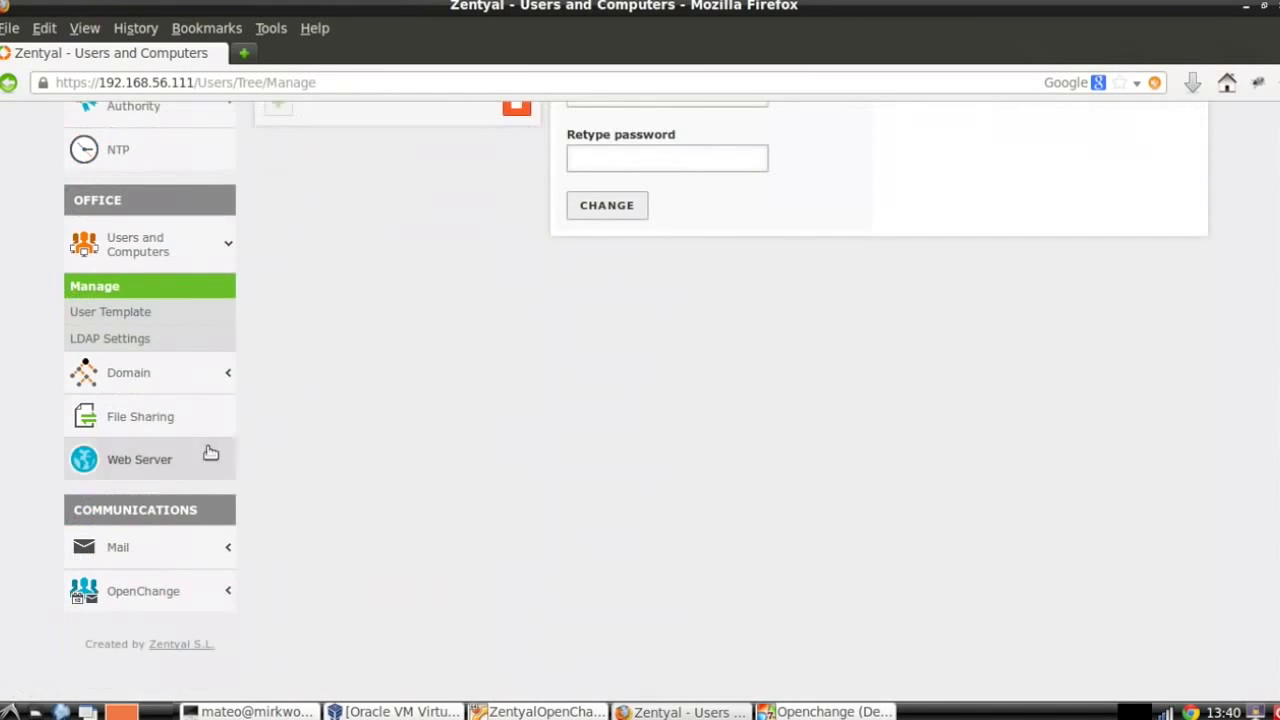
{"action": "left_click", "coordinate": [126, 292]}
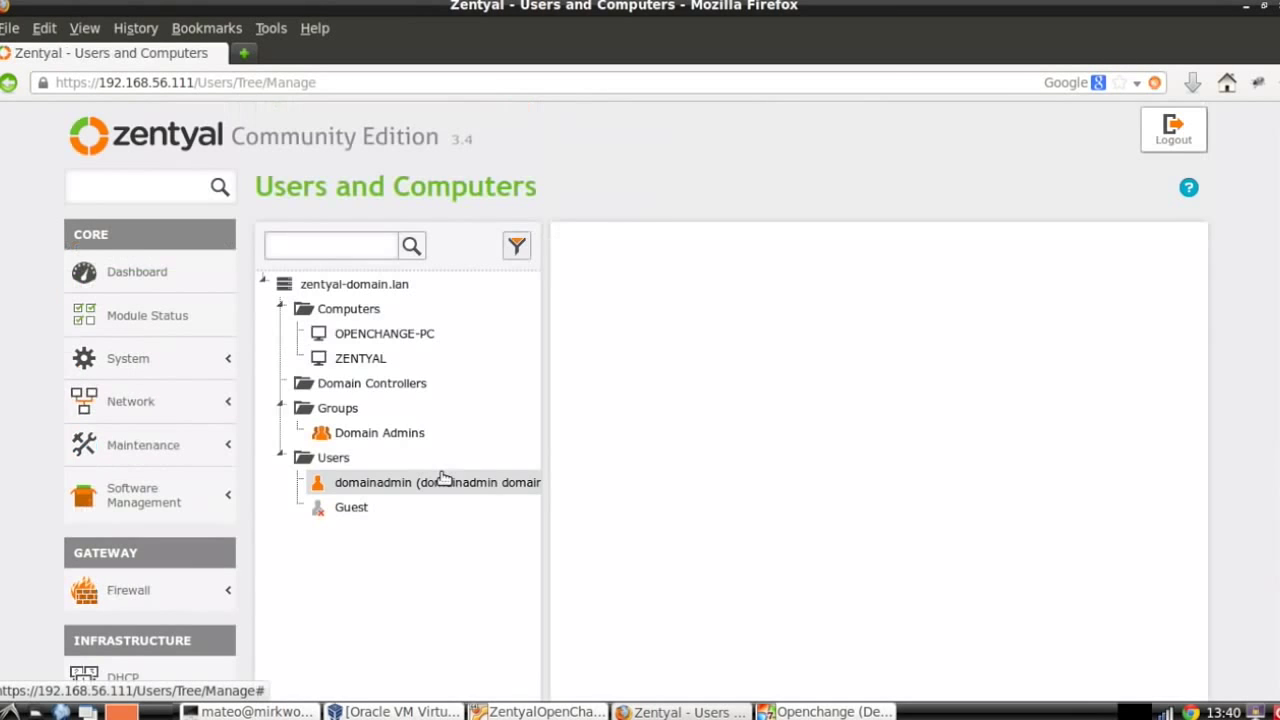
{"action": "left_click", "coordinate": [390, 336]}
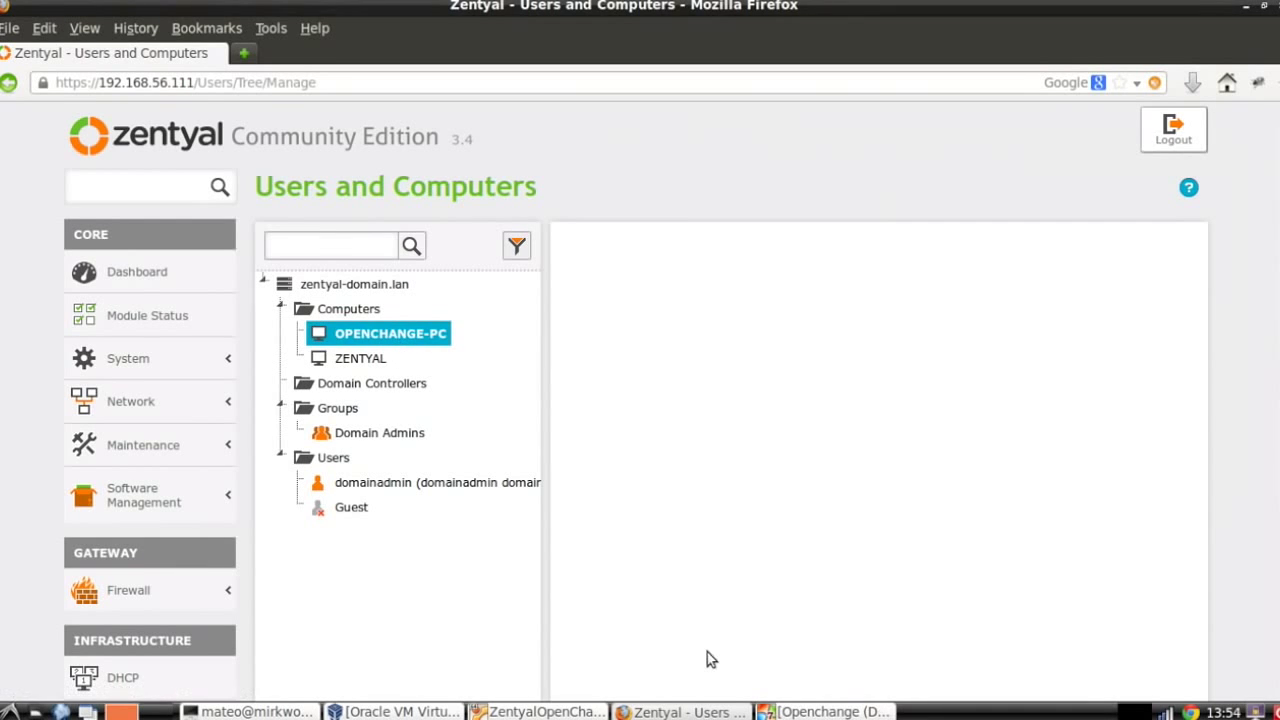
{"action": "scroll", "coordinate": [675, 510], "scroll_direction": "down", "scroll_amount": 1}
{"action": "scroll", "coordinate": [673, 508], "scroll_direction": "down", "scroll_amount": 1}
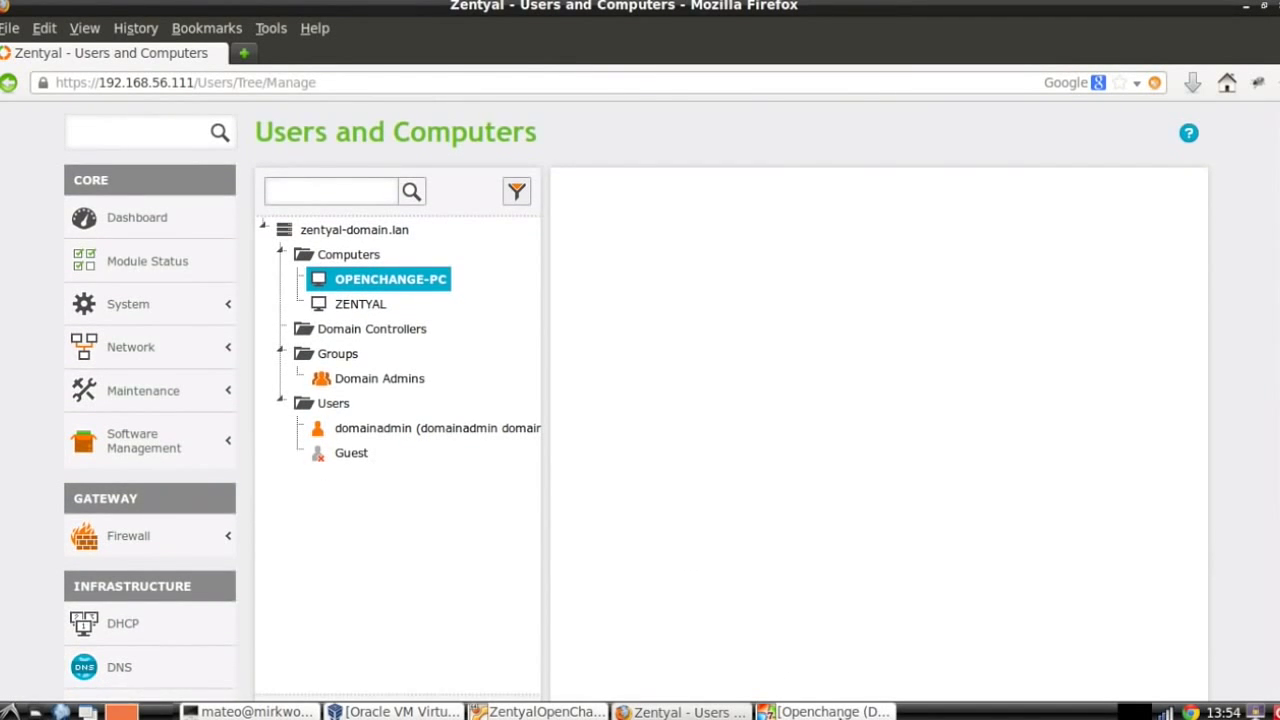
{"action": "scroll", "coordinate": [603, 446], "scroll_direction": "down", "scroll_amount": 4}
{"action": "scroll", "coordinate": [603, 448], "scroll_direction": "up", "scroll_amount": 1}
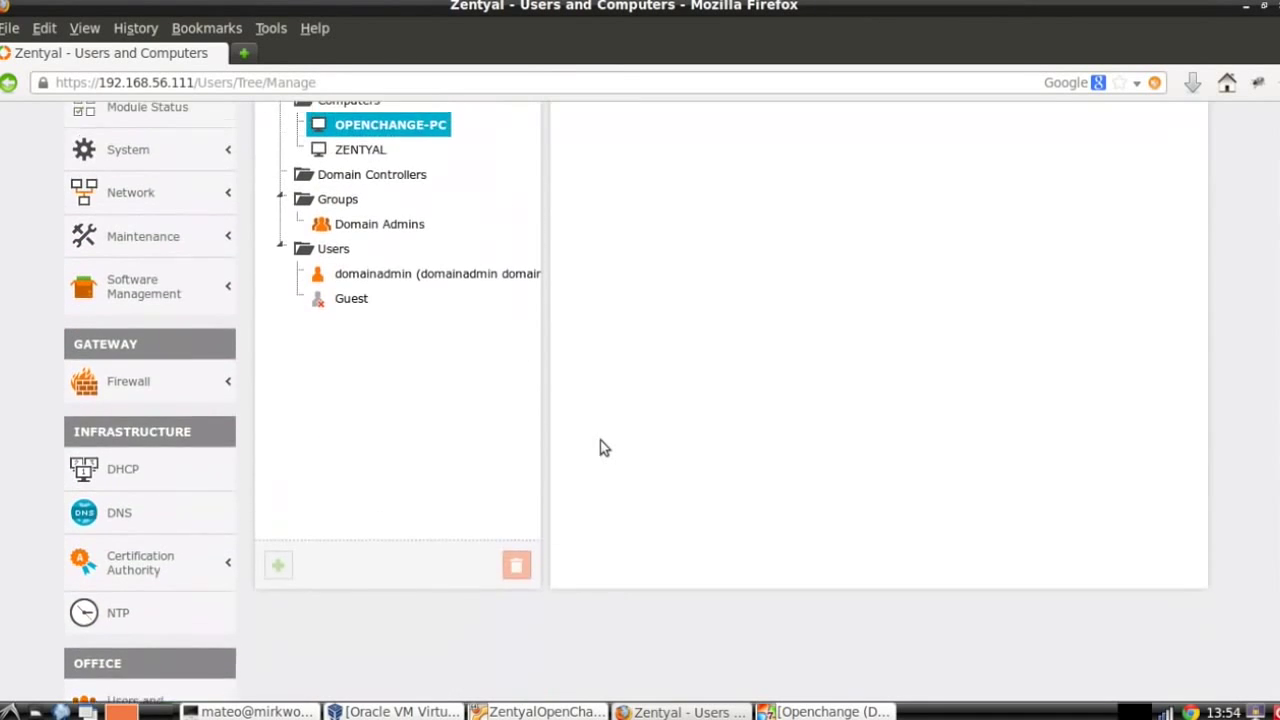
{"action": "scroll", "coordinate": [560, 420], "scroll_direction": "up", "scroll_amount": 1}
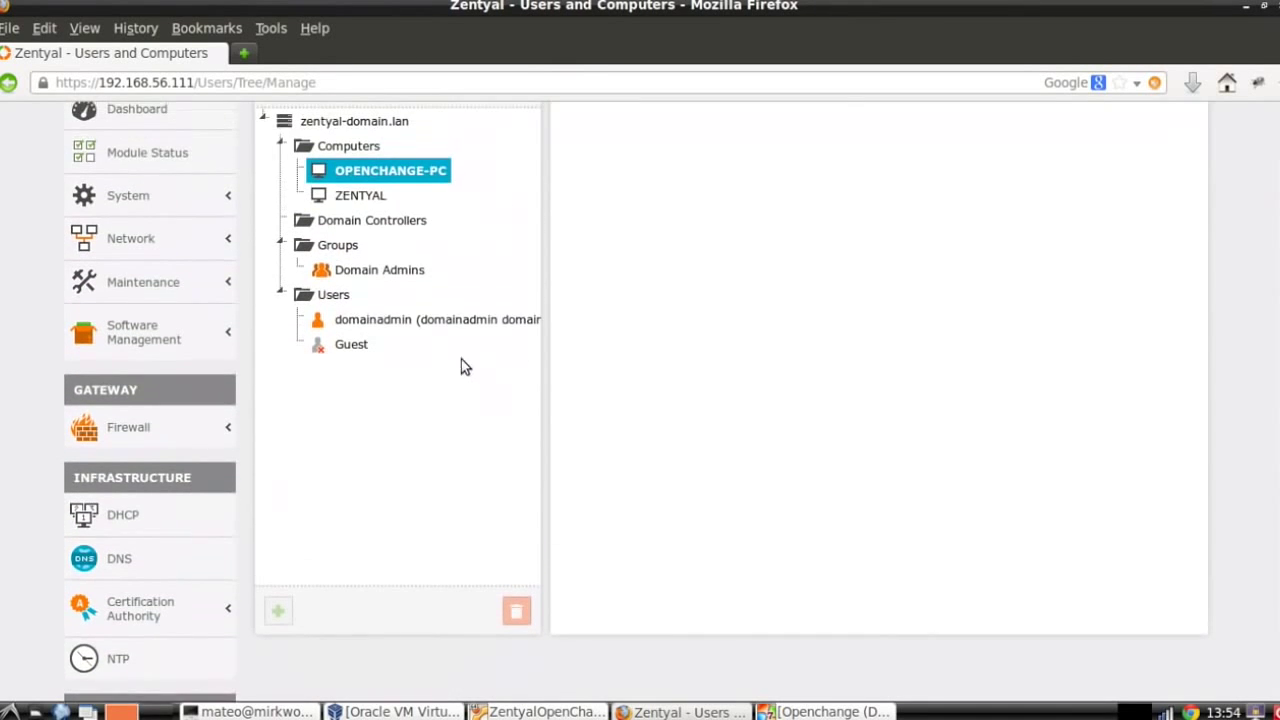
{"action": "left_click", "coordinate": [337, 294]}
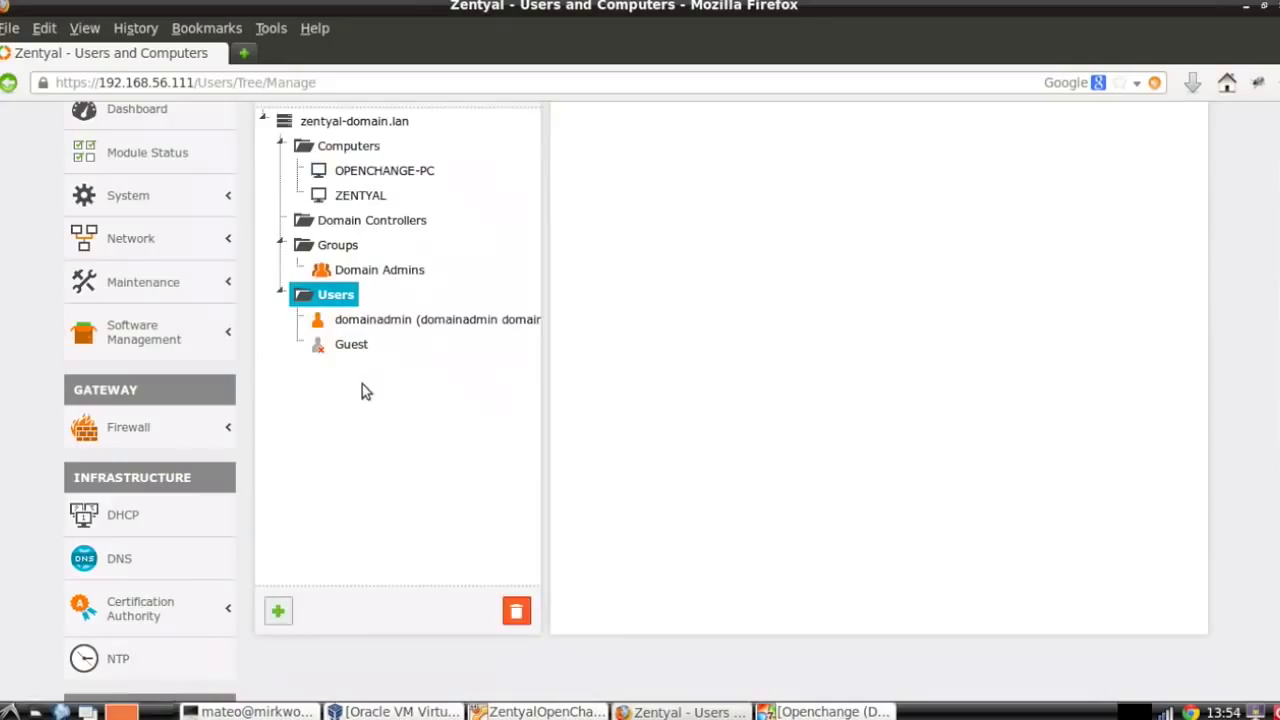
In a new Add User form, enter user name jdoe, first name john and last name doe.
{"action": "left_click", "coordinate": [281, 613]}
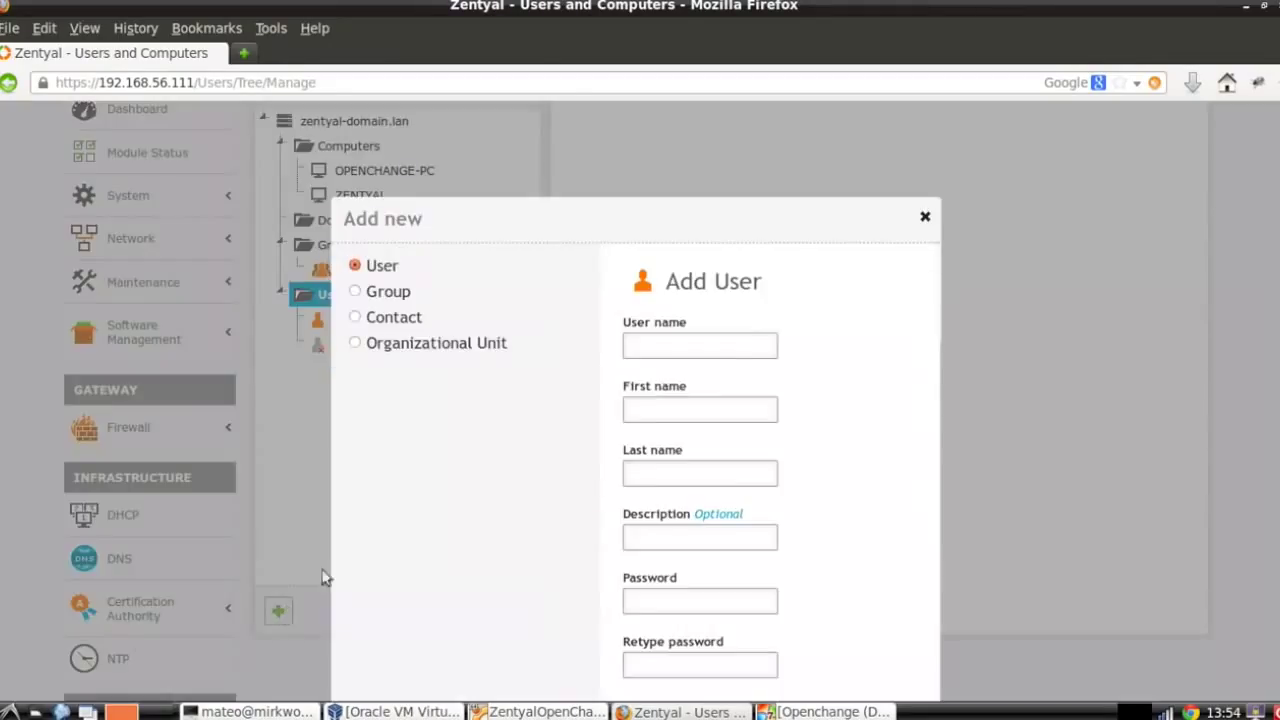
{"action": "scroll", "coordinate": [740, 366], "scroll_direction": "down", "scroll_amount": 2}
{"action": "left_click", "coordinate": [705, 241]}
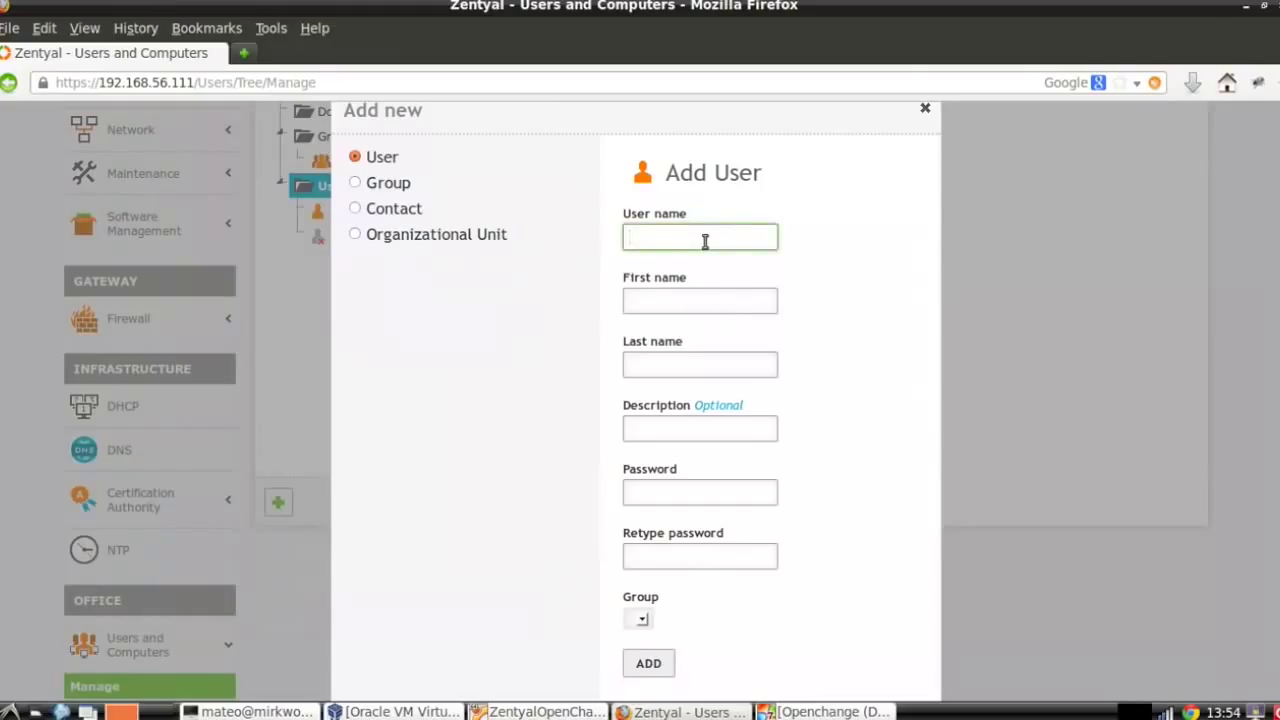
{"action": "type", "text": "jdoe"}
{"action": "key", "text": "Tab"}
{"action": "type", "text": "john"}
{"action": "key", "text": "Tab"}
{"action": "type", "text": "doe"}
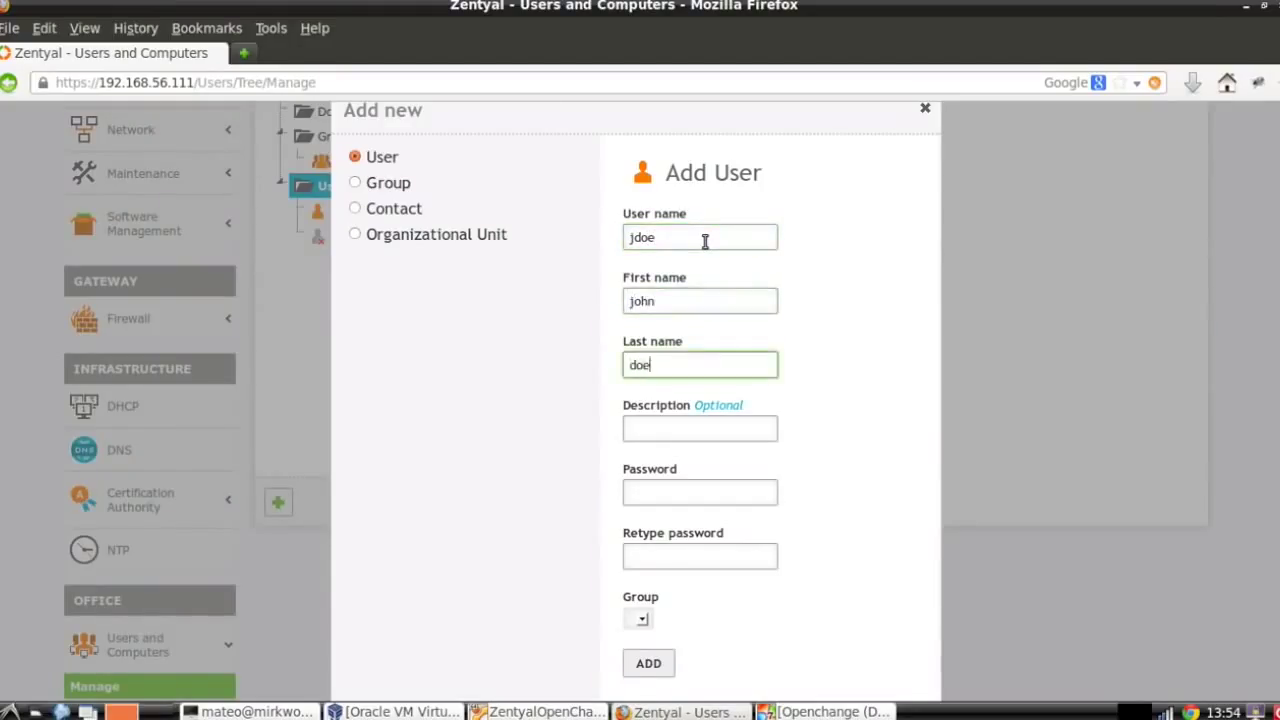
{"action": "scroll", "coordinate": [700, 270], "scroll_direction": "down", "scroll_amount": 3}
{"action": "scroll", "coordinate": [697, 285], "scroll_direction": "up", "scroll_amount": 3}
{"action": "double_click", "coordinate": [694, 300]}
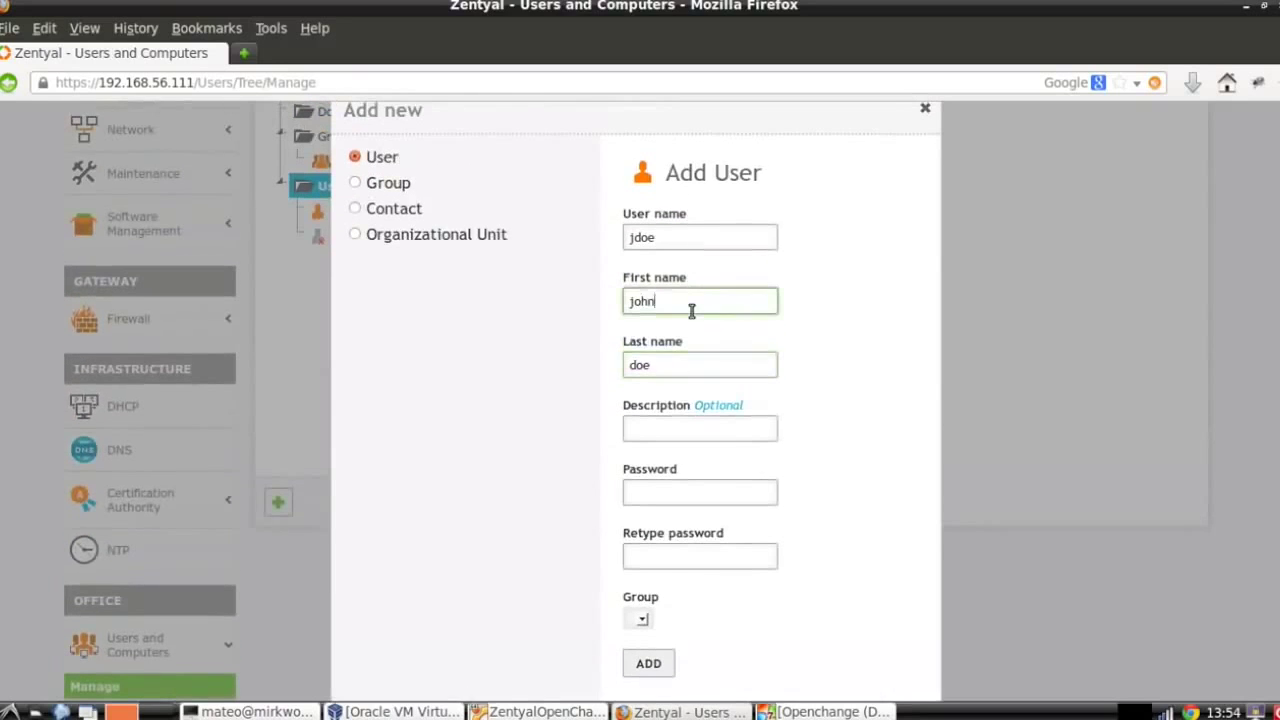
Set jdoe's password twice, add the user, and switch to the Windows 7 VM.
{"action": "left_click", "coordinate": [688, 492]}
{"action": "type", "text": "••••"}
{"action": "left_click", "coordinate": [679, 558]}
{"action": "type", "text": "••••"}
{"action": "left_click", "coordinate": [650, 662]}
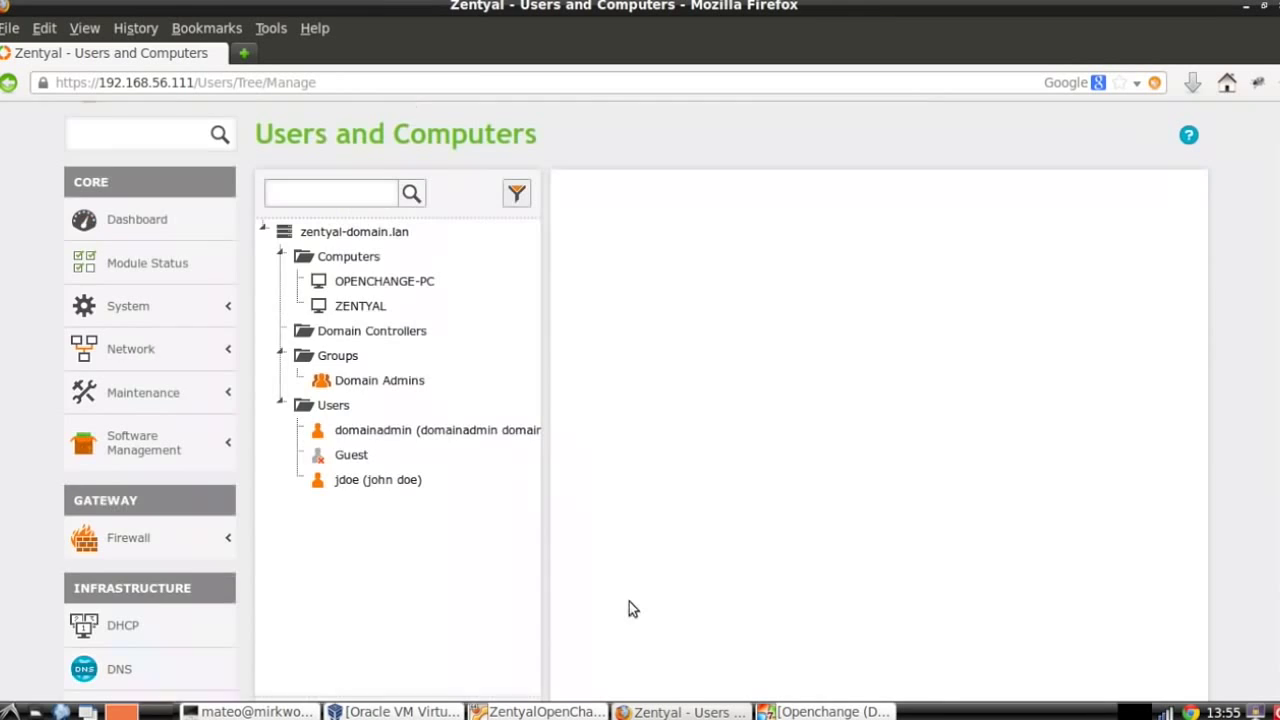
{"action": "left_click", "coordinate": [820, 712]}
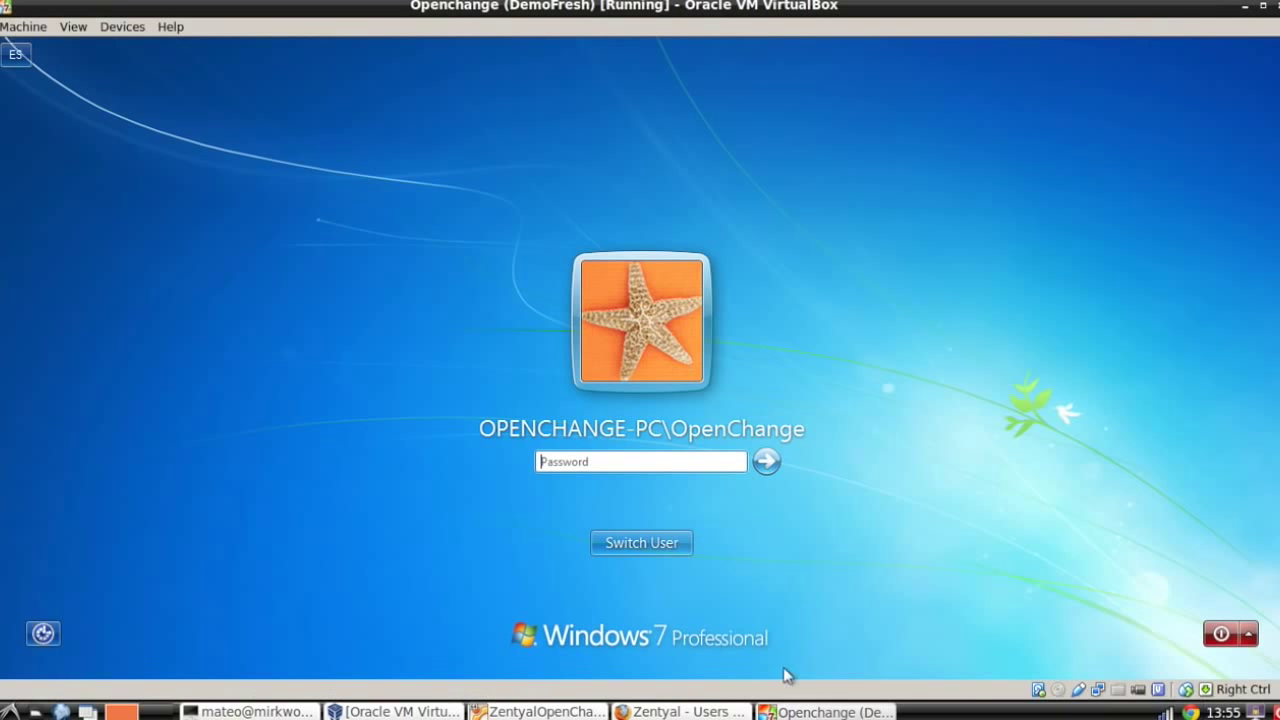
Log on to Windows as jdoe with its password via Switch User > Other User, then open Start.
{"action": "left_click", "coordinate": [652, 548]}
{"action": "left_click", "coordinate": [714, 438]}
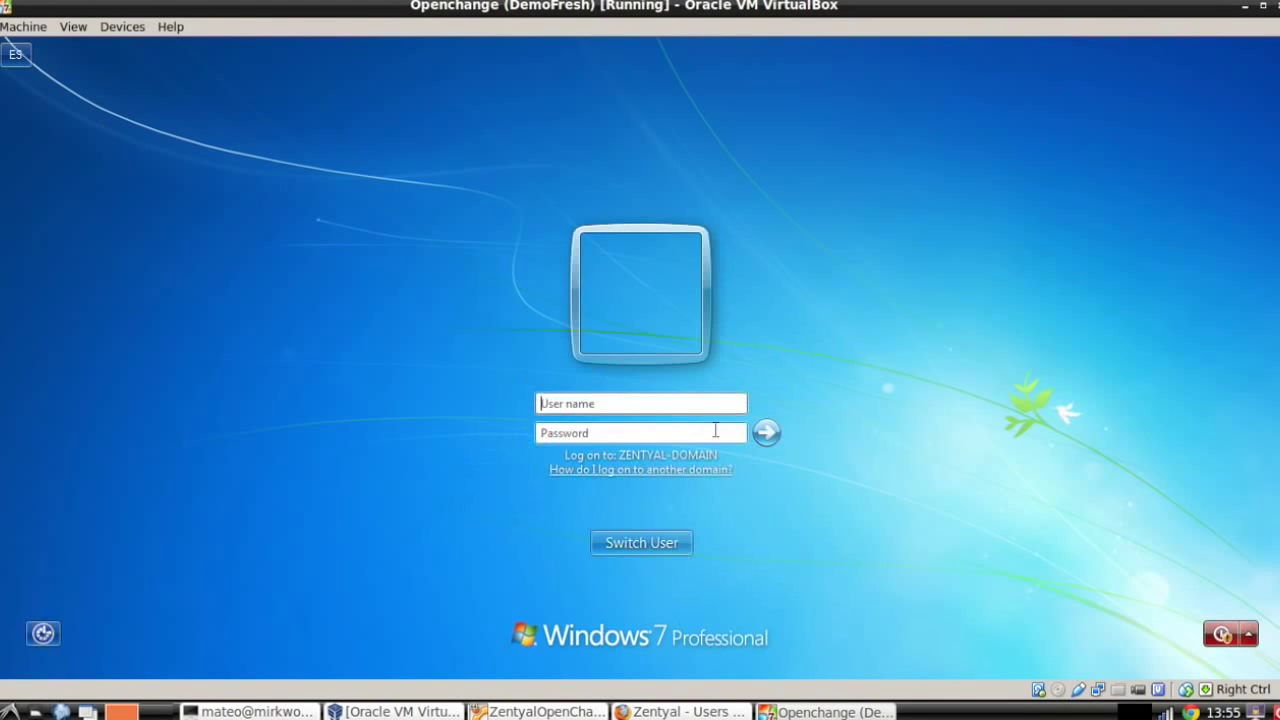
{"action": "type", "text": "jdoe"}
{"action": "key", "text": "Tab"}
{"action": "type", "text": "foo123"}
{"action": "key", "text": "Return"}
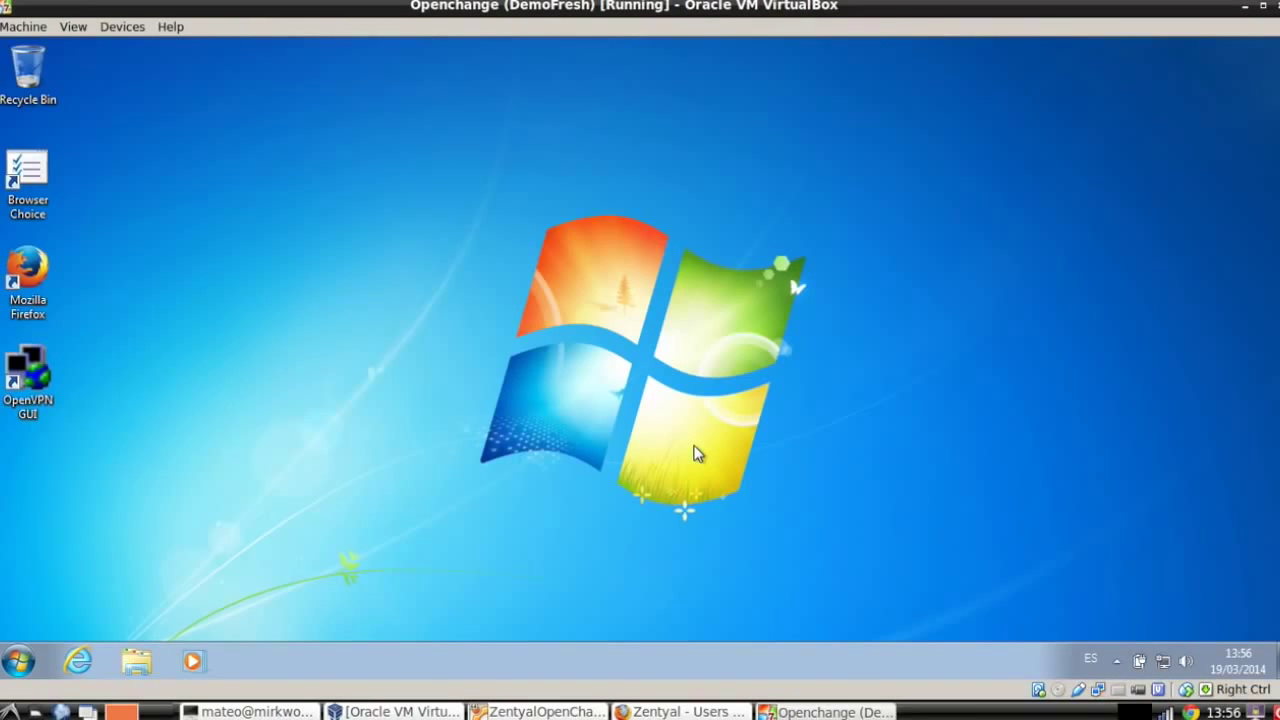
{"action": "left_click", "coordinate": [22, 661]}
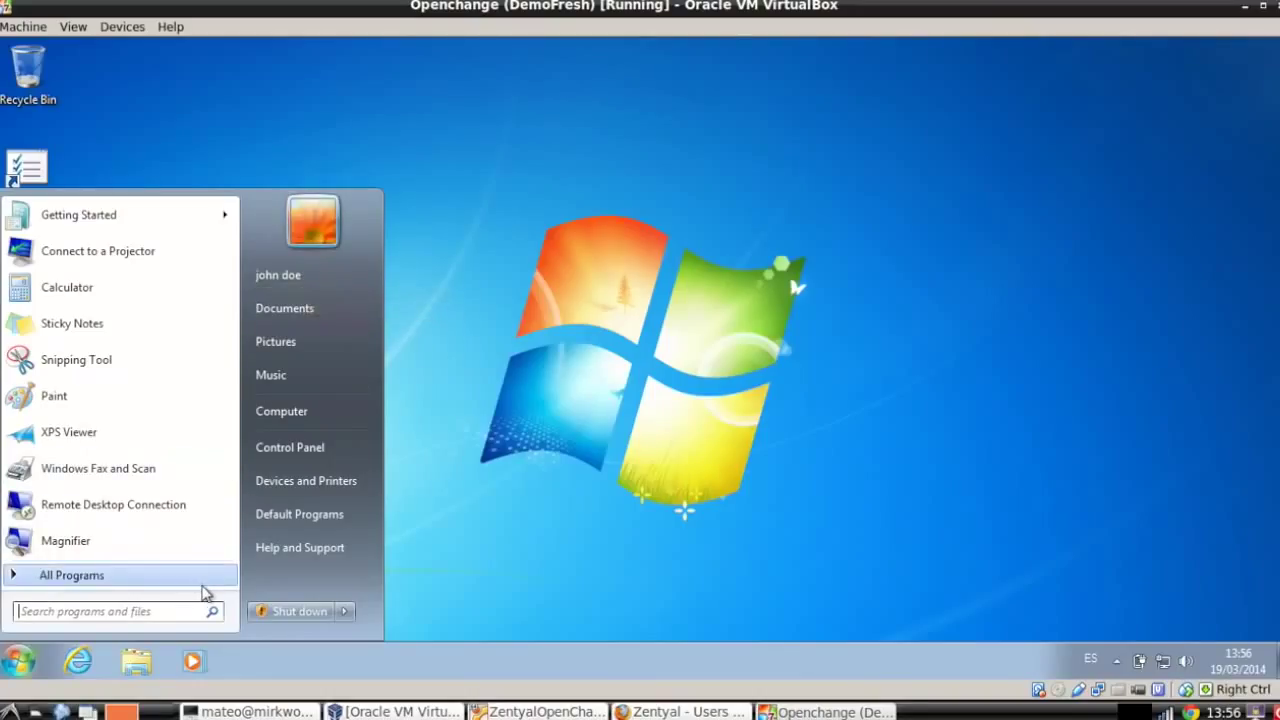
Launch cmd and run klist, scrolling up through jdoe's ZENTYAL-DOMAIN.LAN Kerberos tickets.
{"action": "type", "text": "cmd"}
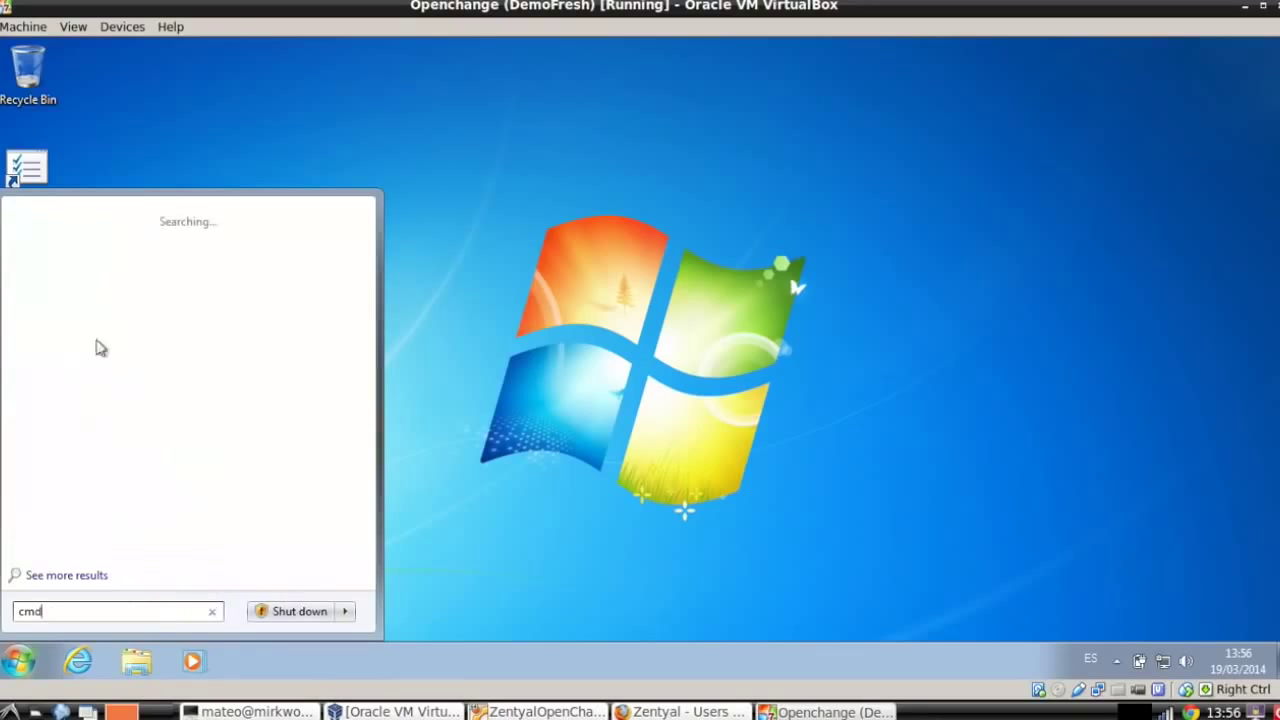
{"action": "left_click", "coordinate": [61, 246]}
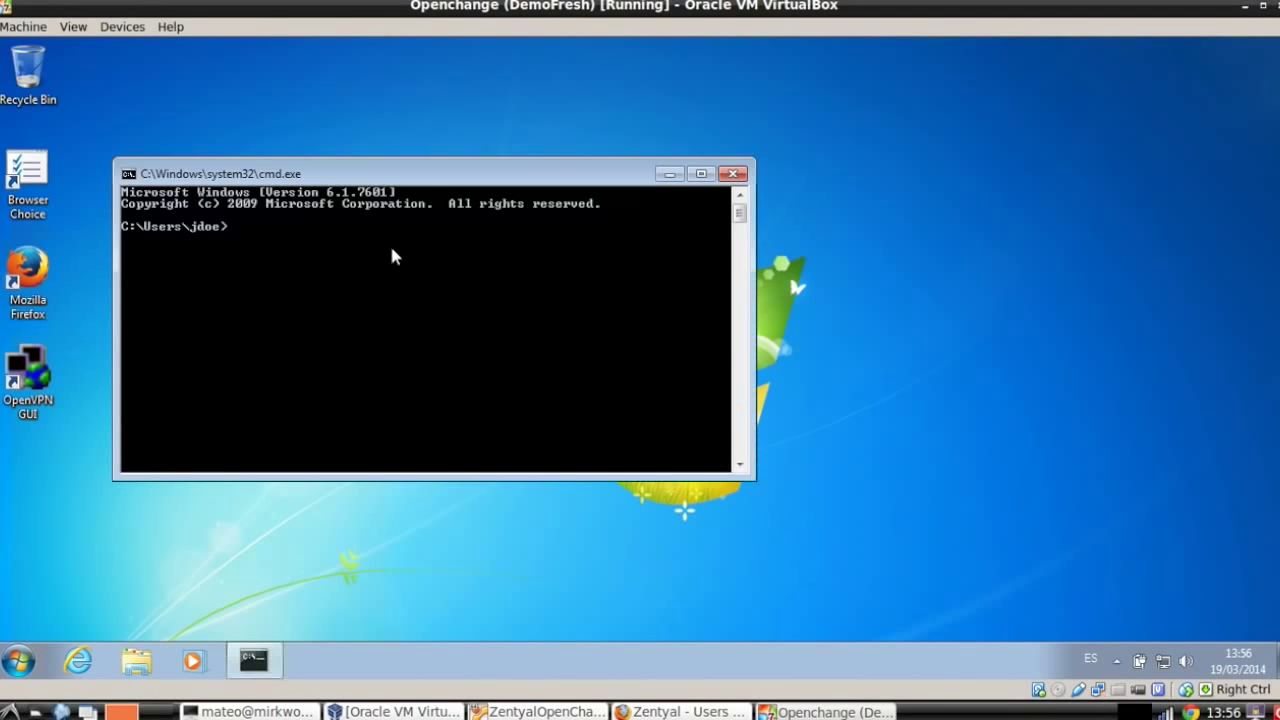
{"action": "type", "text": "klist"}
{"action": "key", "text": "Return"}
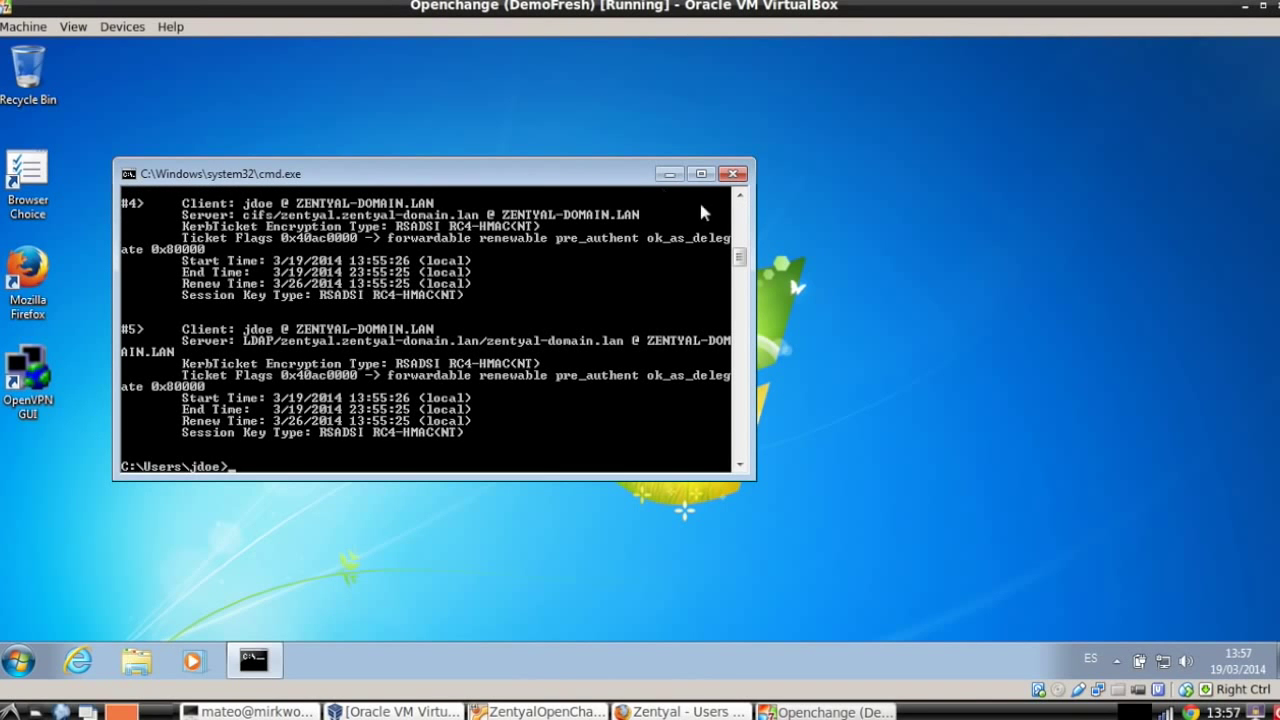
{"action": "left_click", "coordinate": [740, 196]}
{"action": "scroll", "coordinate": [740, 196], "scroll_direction": "up", "scroll_amount": 7}
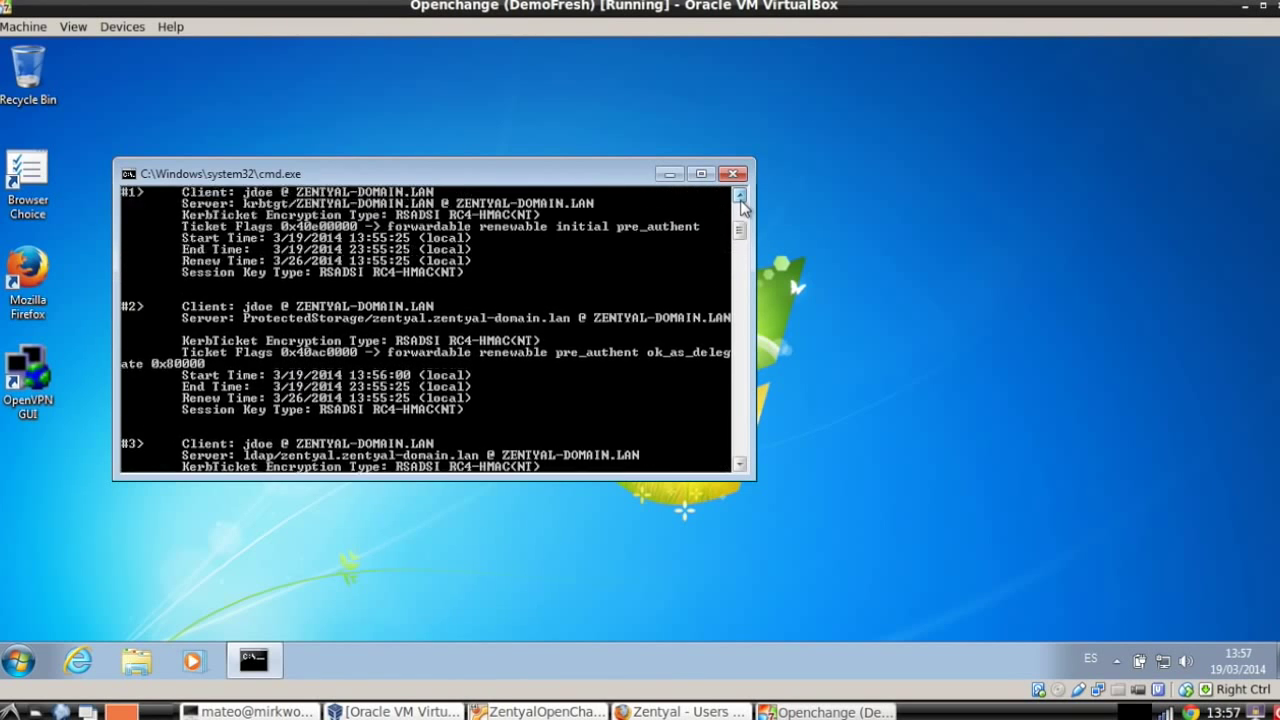
{"action": "scroll", "coordinate": [740, 205], "scroll_direction": "up", "scroll_amount": 2}
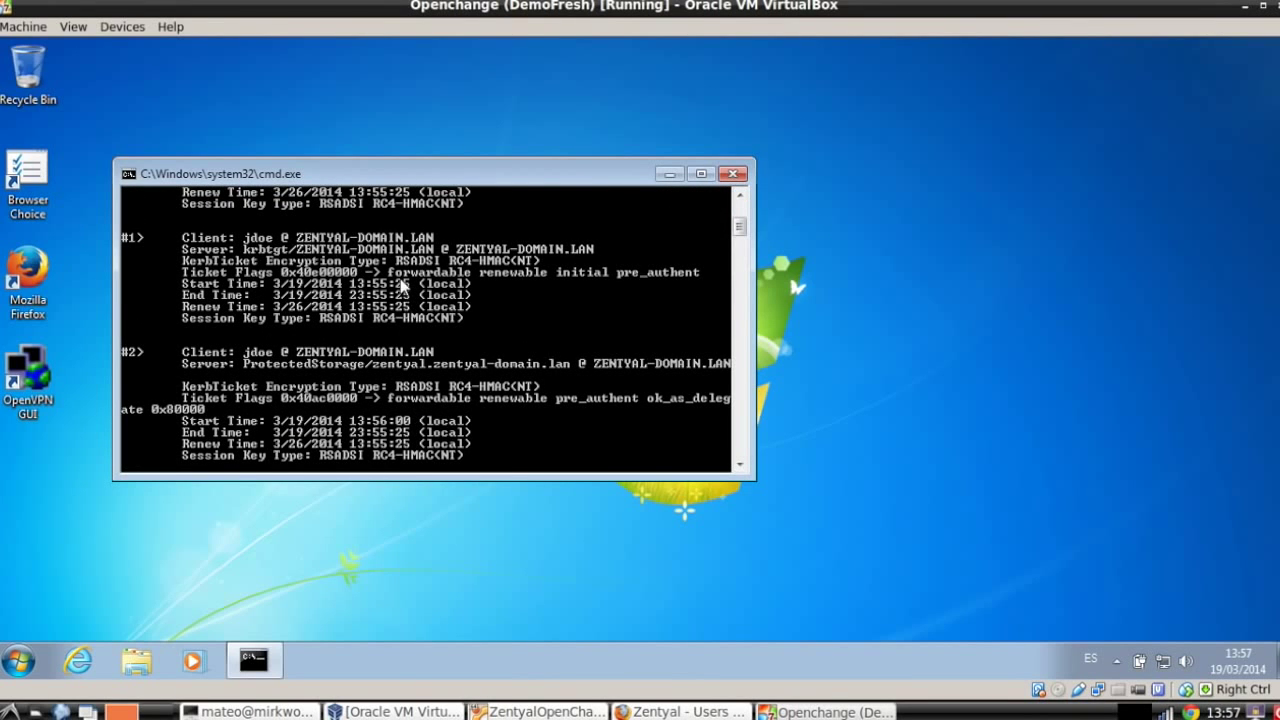
{"action": "scroll", "coordinate": [742, 205], "scroll_direction": "up", "scroll_amount": 1}
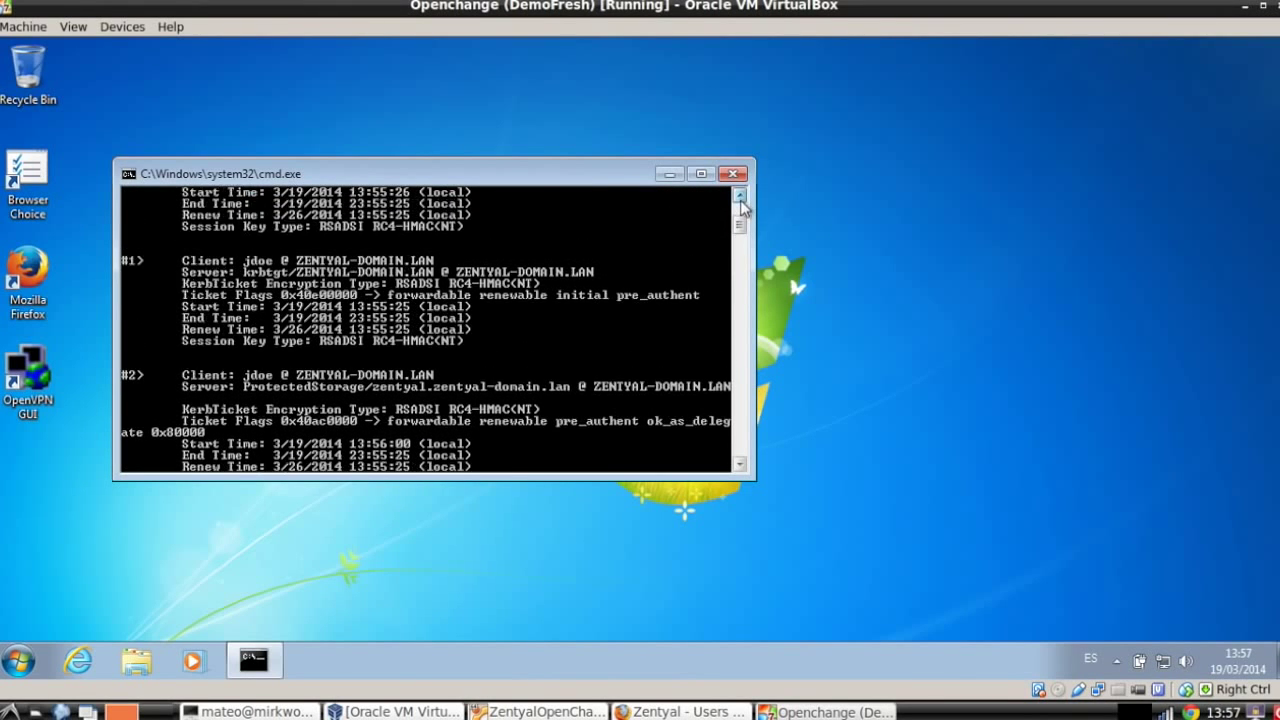
{"action": "scroll", "coordinate": [742, 205], "scroll_direction": "up", "scroll_amount": 4}
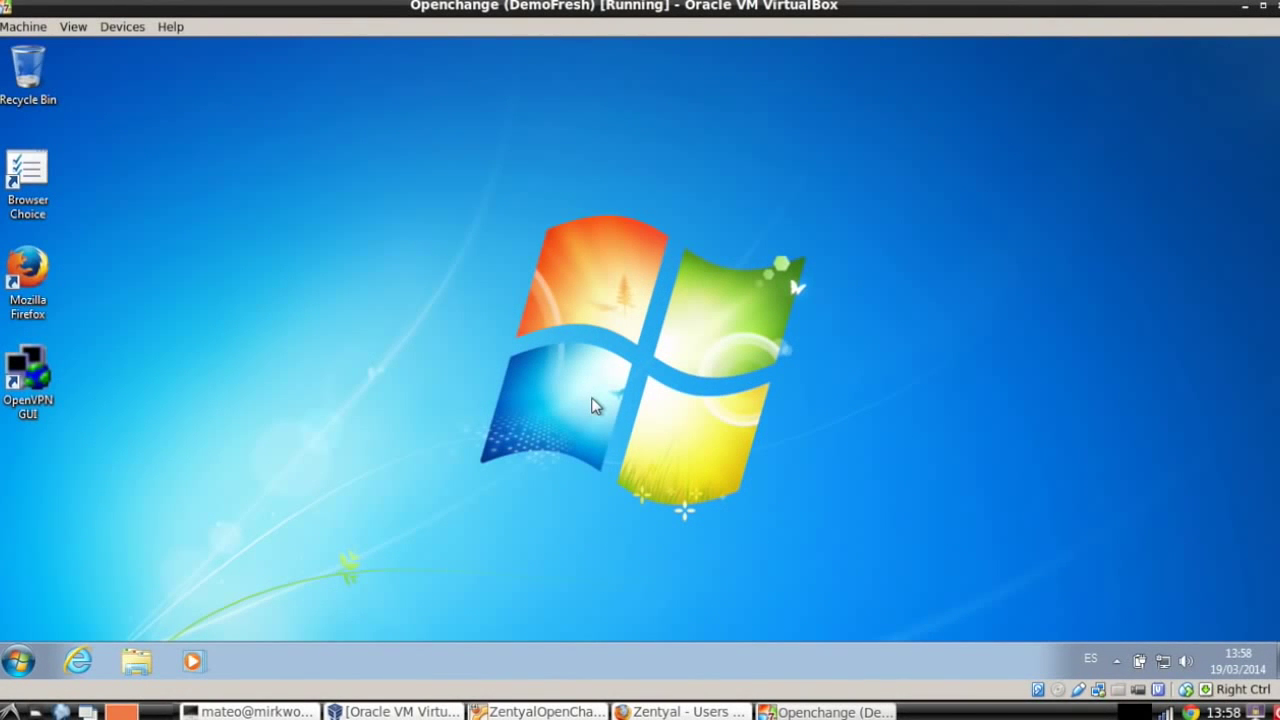
Back in Zentyal, open File Sharing and start a new share named marketing.
{"action": "left_click", "coordinate": [658, 710]}
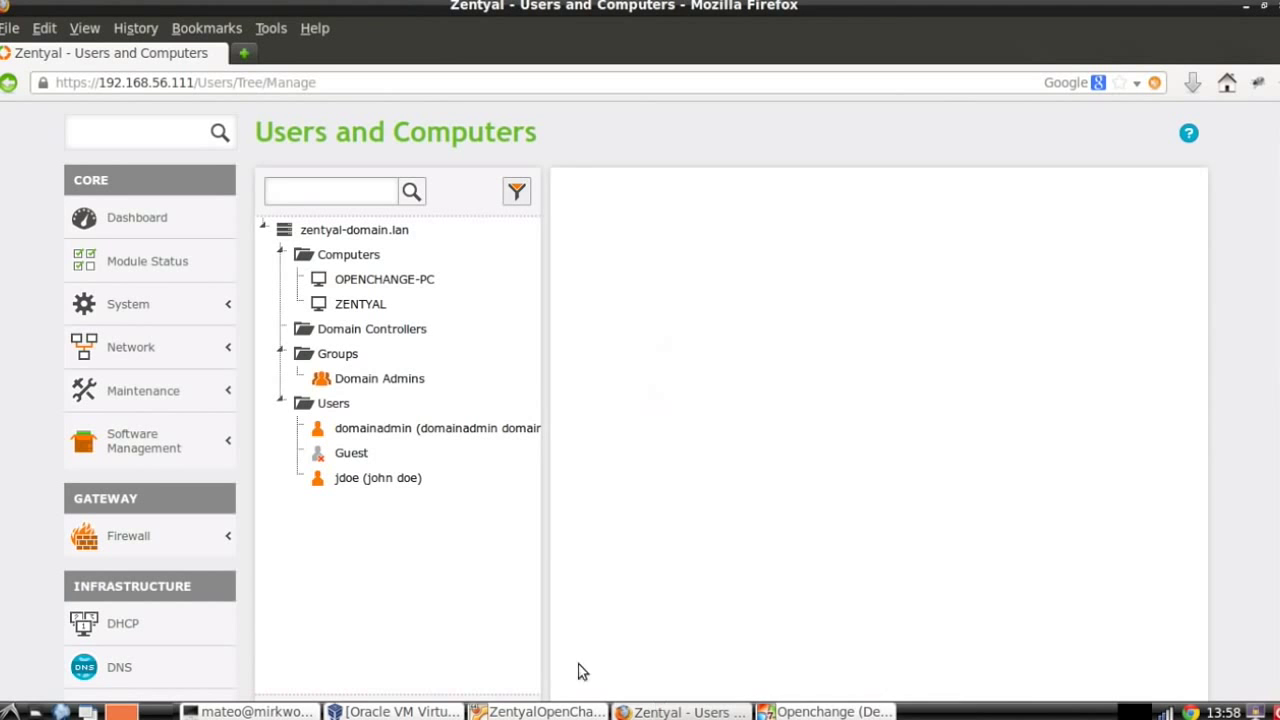
{"action": "scroll", "coordinate": [265, 485], "scroll_direction": "down", "scroll_amount": 2}
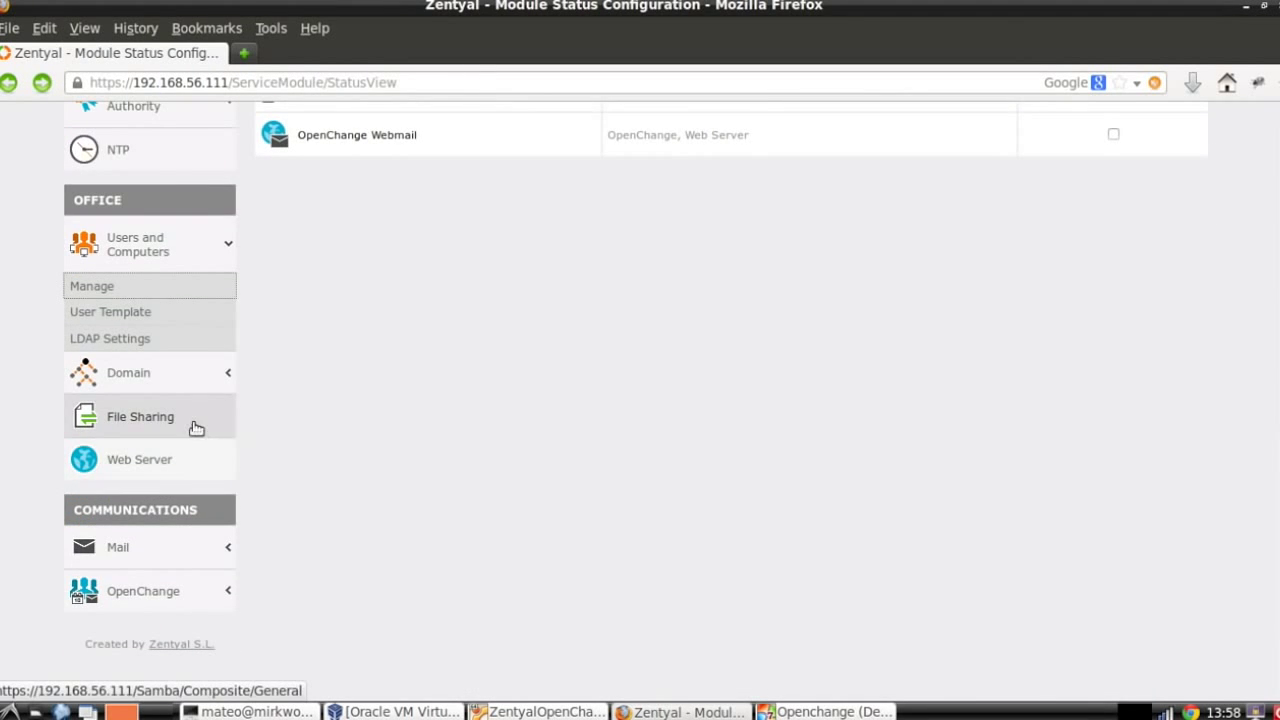
{"action": "left_click", "coordinate": [141, 418]}
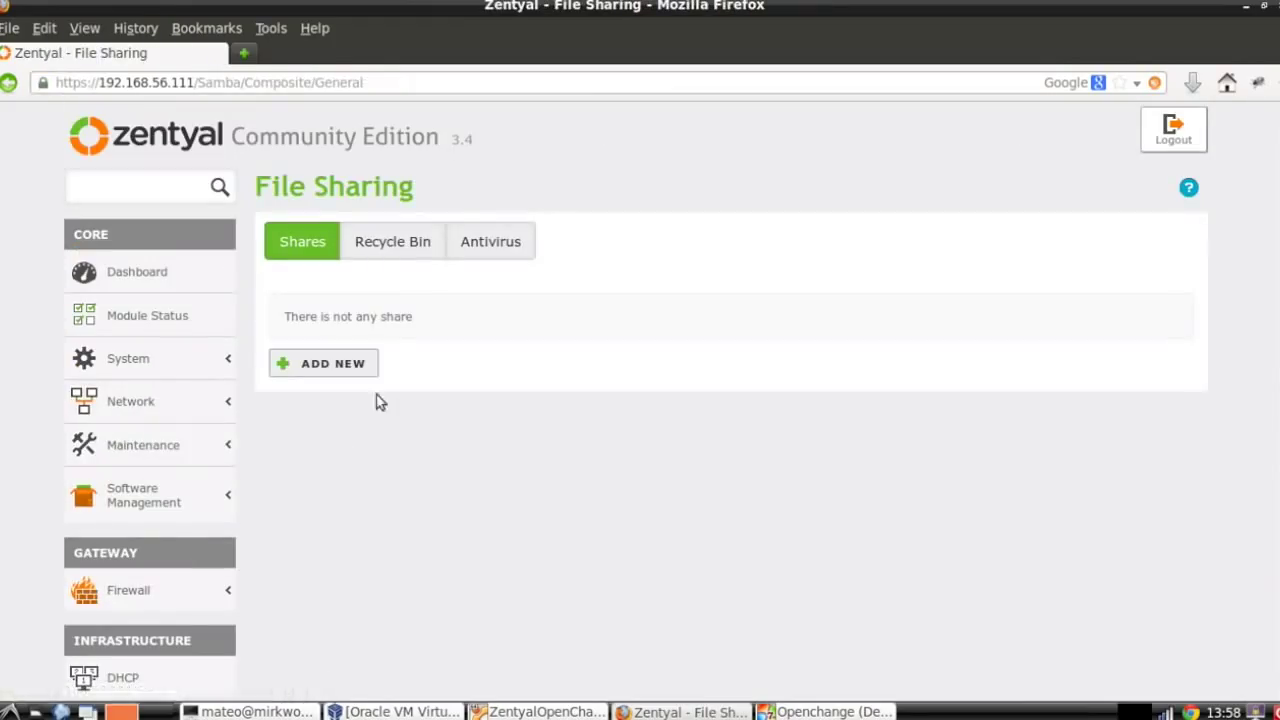
{"action": "left_click", "coordinate": [352, 364]}
{"action": "left_click", "coordinate": [391, 408]}
{"action": "scroll", "coordinate": [576, 393], "scroll_direction": "down", "scroll_amount": 2}
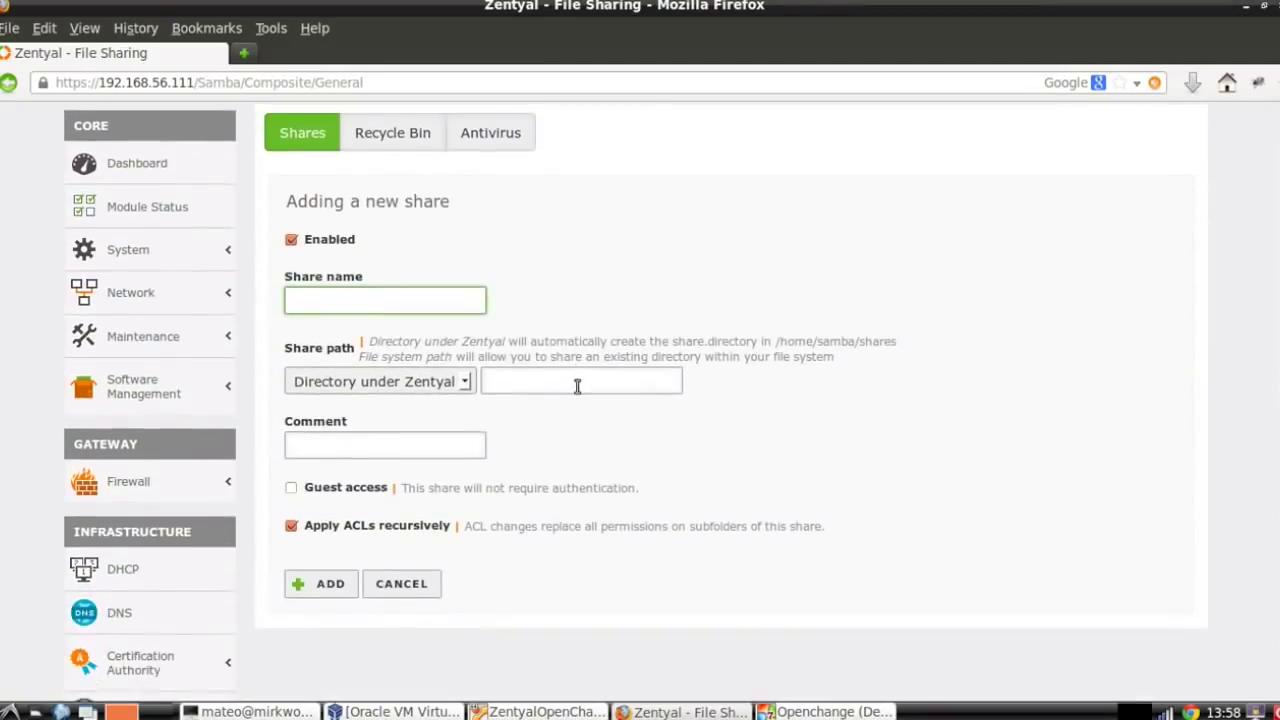
{"action": "type", "text": "marketing"}
Fill path and comment with marketing, add the share, and open its Access Control.
{"action": "key", "text": "Tab"}
{"action": "key", "text": "Tab"}
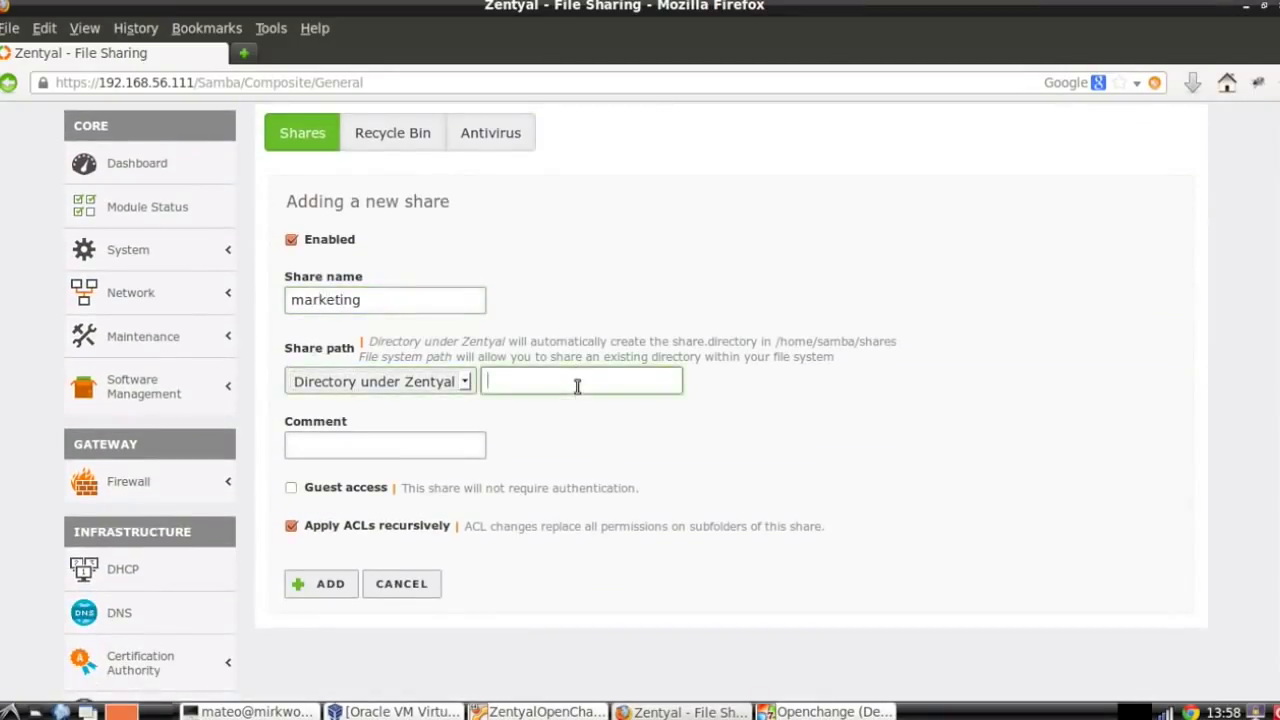
{"action": "type", "text": "marketing"}
{"action": "key", "text": "Tab"}
{"action": "type", "text": "marketing"}
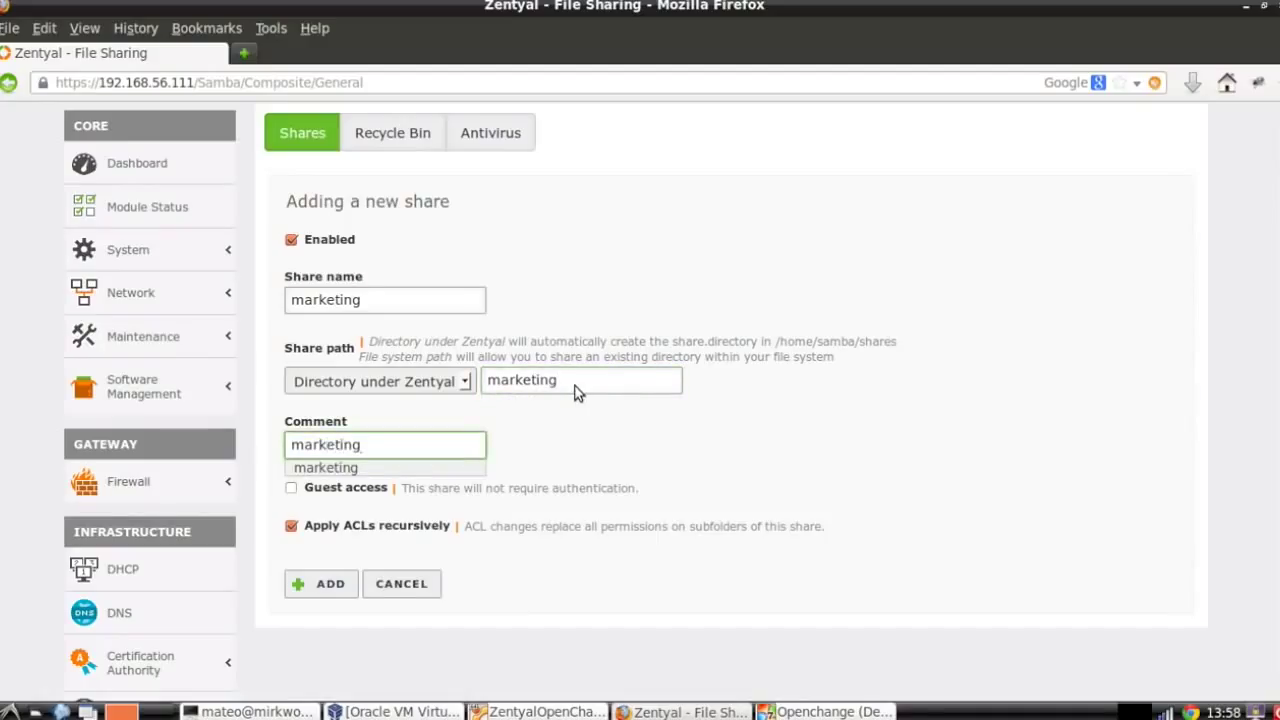
{"action": "left_click", "coordinate": [385, 544]}
{"action": "left_click", "coordinate": [340, 584]}
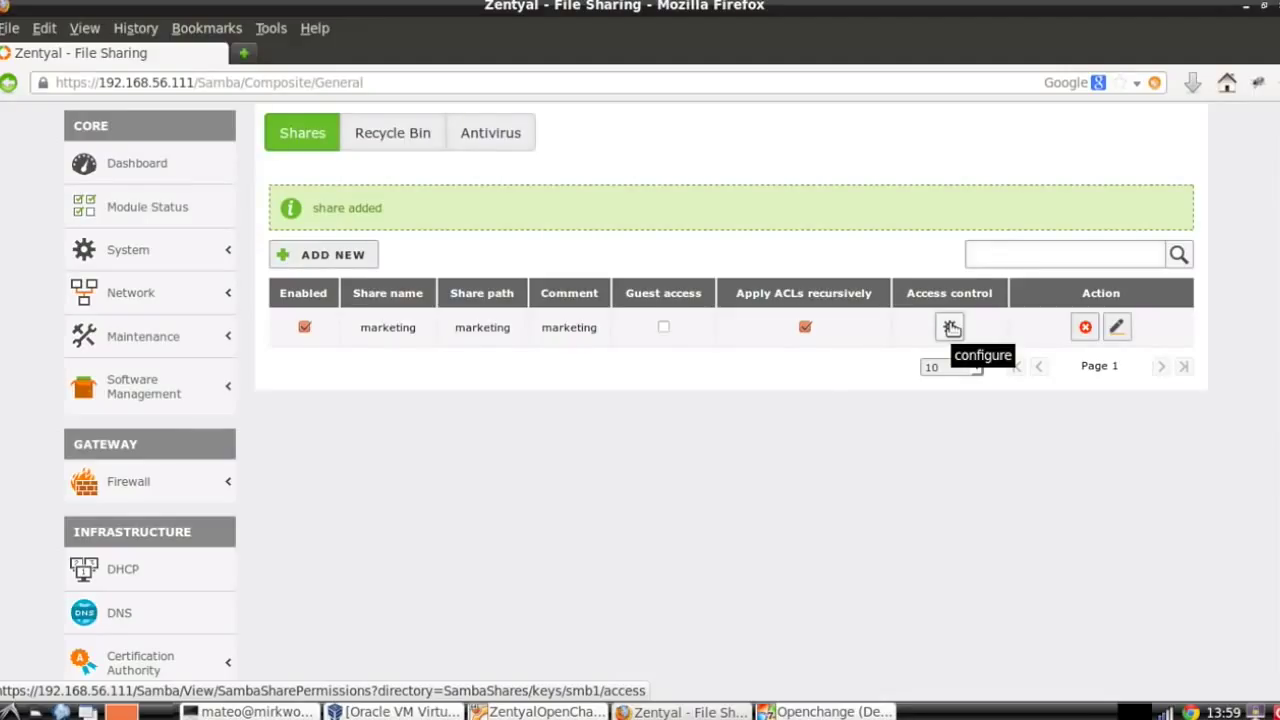
{"action": "left_click", "coordinate": [950, 327]}
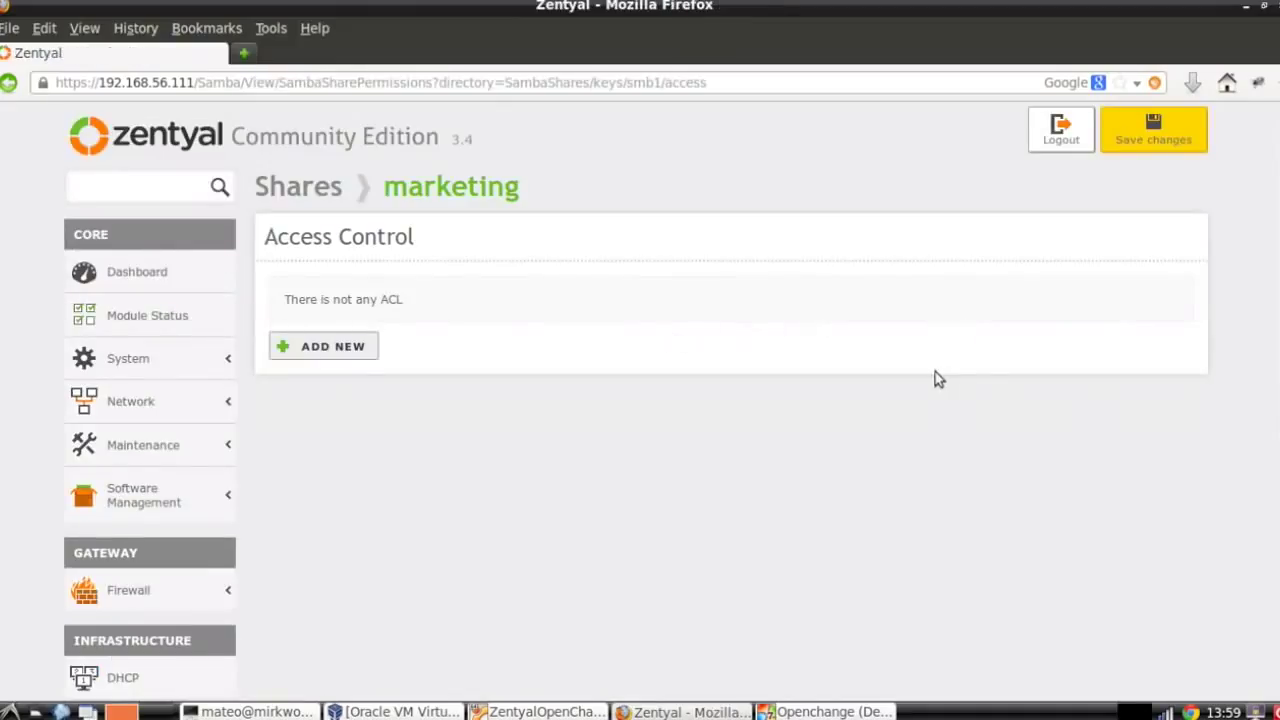
Add a marketing share ACL entry granting user jdoe Read and write access.
{"action": "left_click", "coordinate": [320, 353]}
{"action": "left_click", "coordinate": [345, 364]}
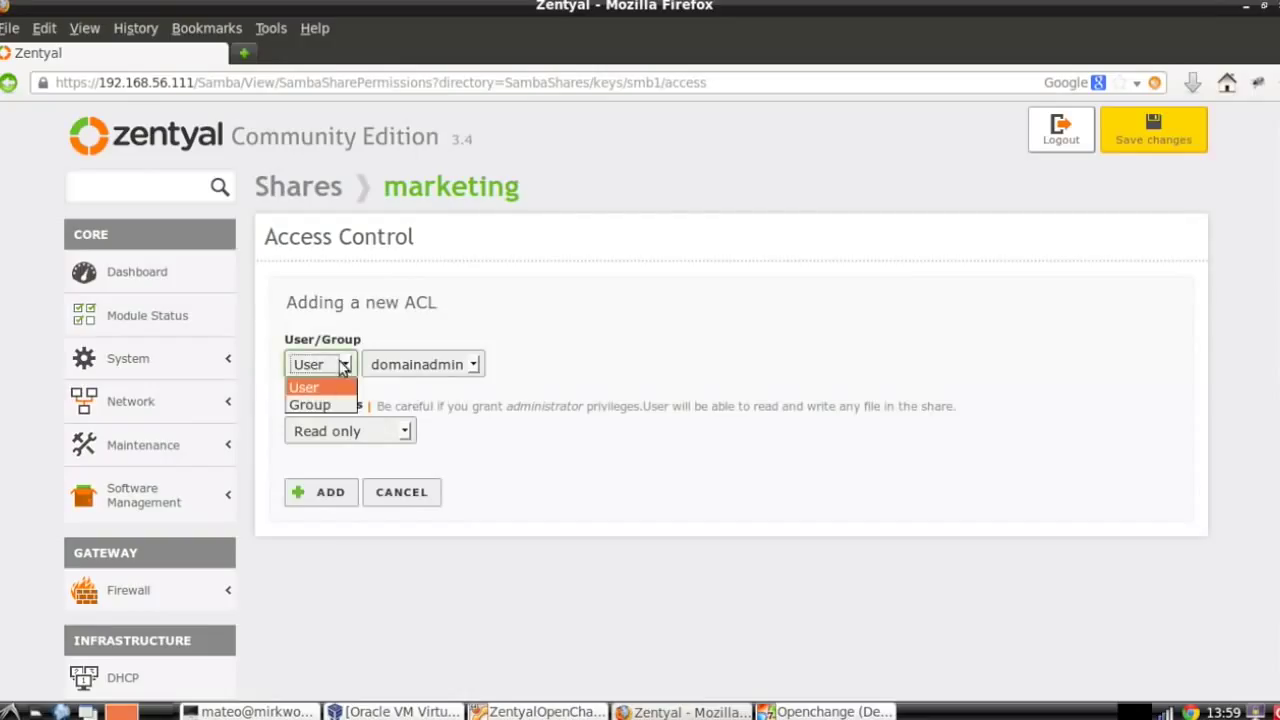
{"action": "left_click", "coordinate": [339, 392]}
{"action": "left_click", "coordinate": [460, 365]}
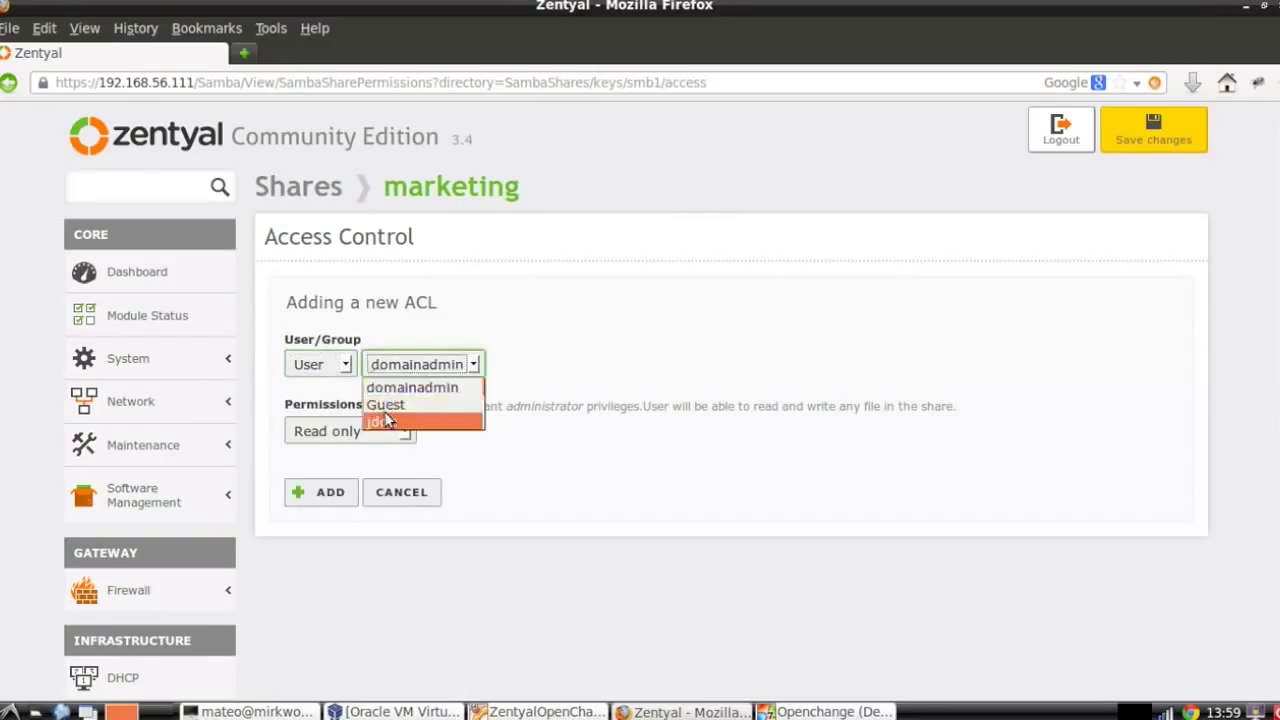
{"action": "left_click", "coordinate": [405, 421]}
{"action": "left_click", "coordinate": [385, 435]}
{"action": "left_click", "coordinate": [373, 468]}
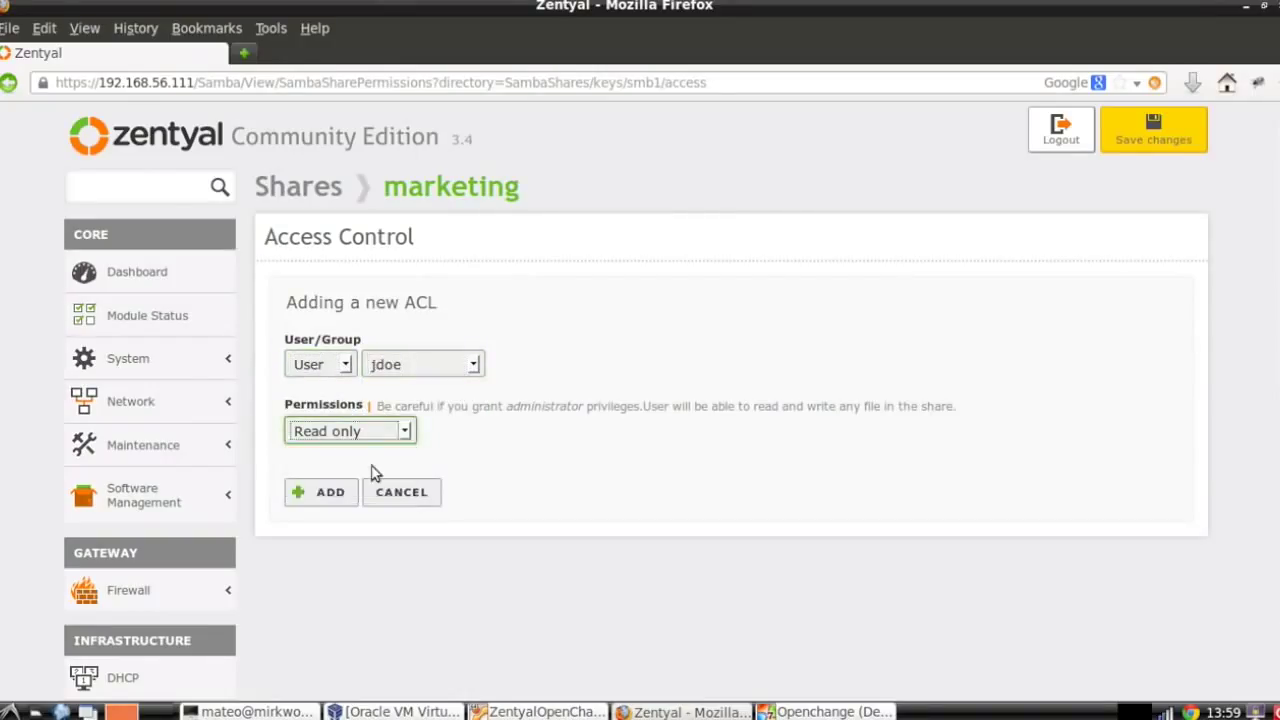
{"action": "left_click", "coordinate": [336, 491]}
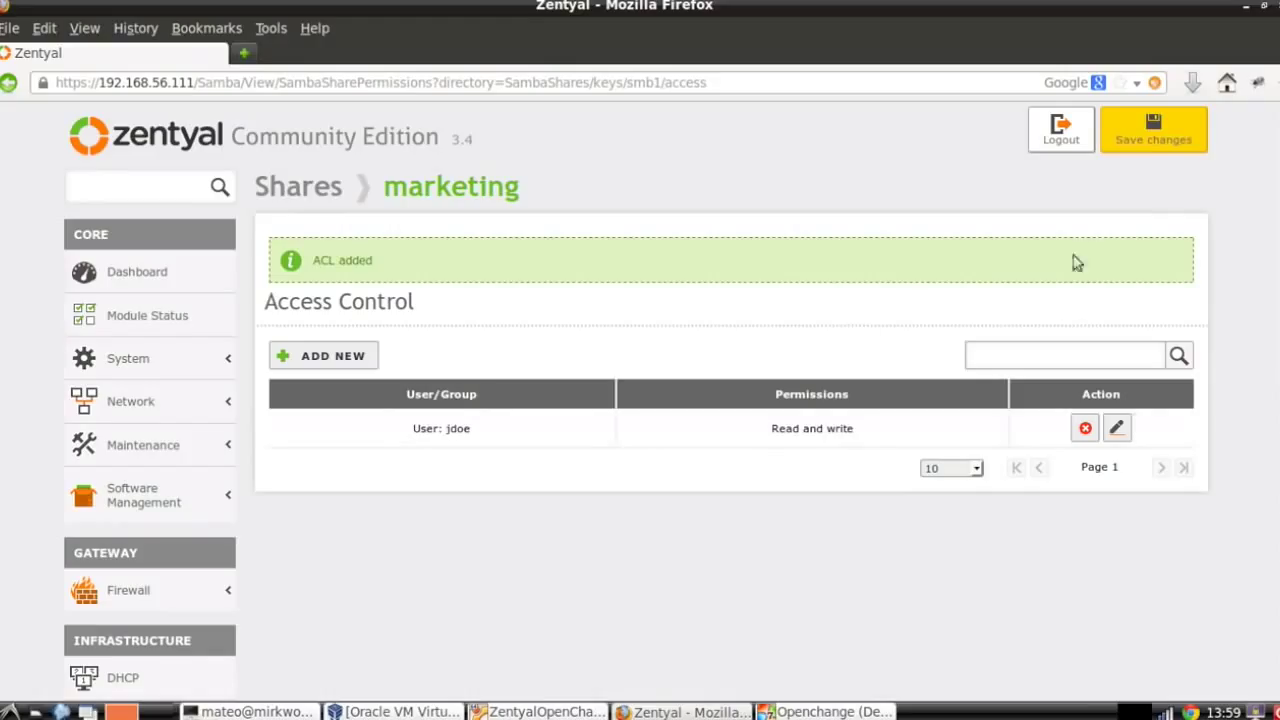
Save the pending Zentyal configuration changes and dismiss the confirmation.
{"action": "left_click", "coordinate": [1150, 143]}
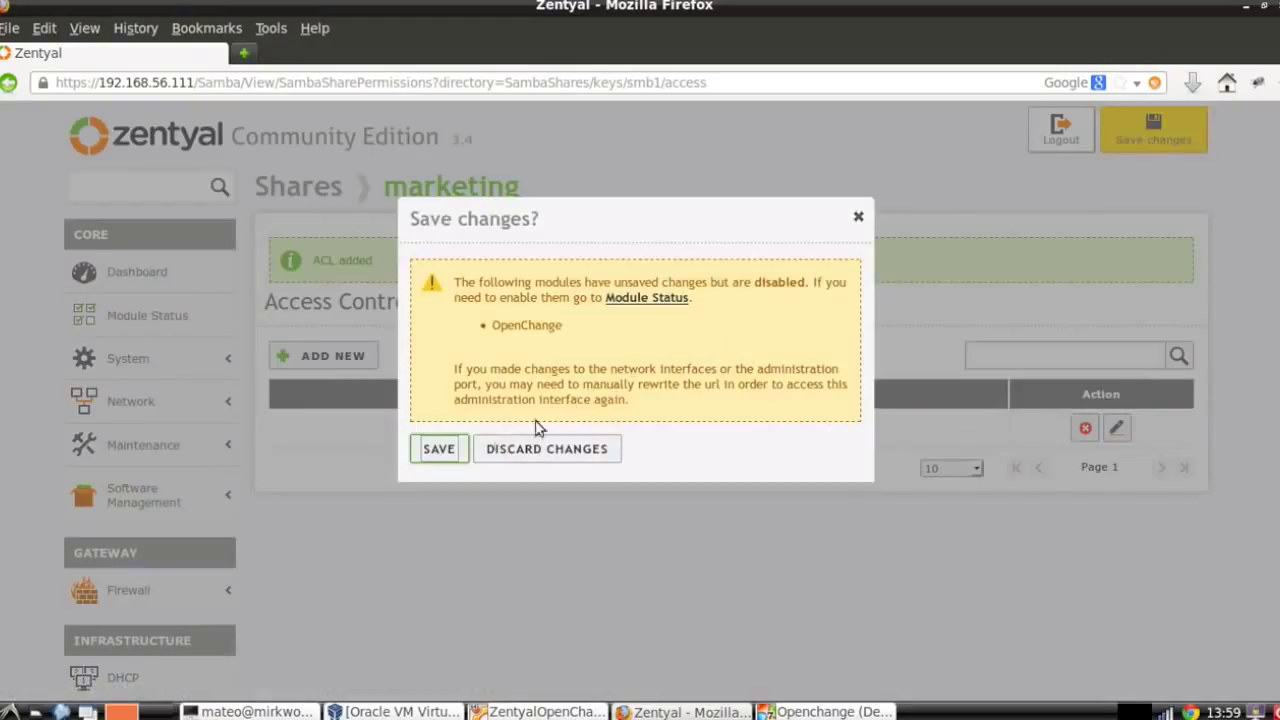
{"action": "left_click", "coordinate": [440, 448]}
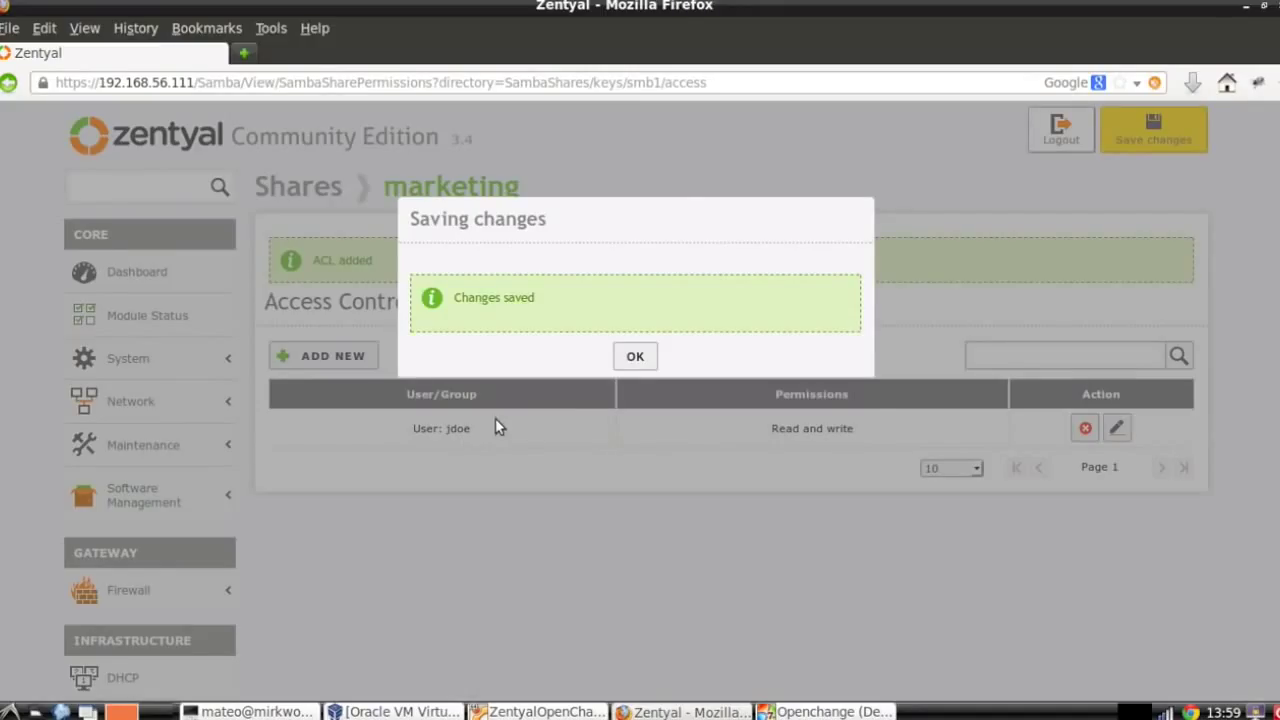
{"action": "left_click", "coordinate": [631, 354]}
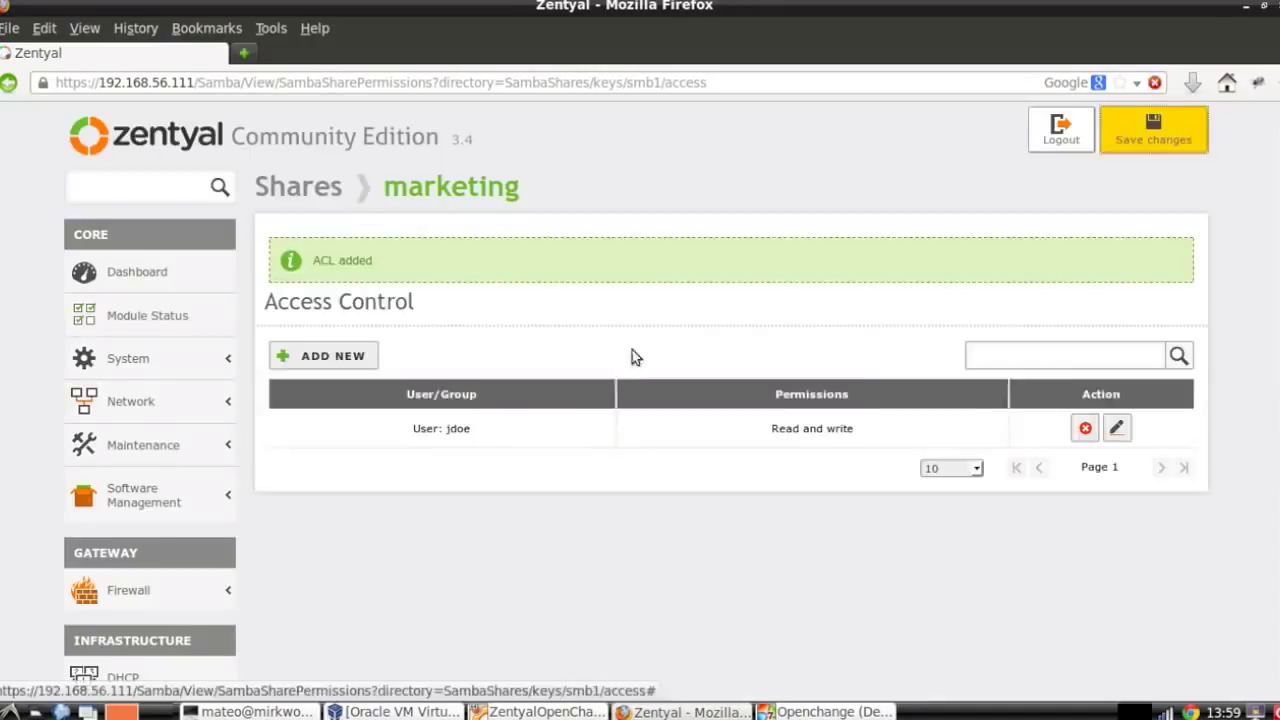
In the Windows 7 VM's Network folder, choose to turn on network discovery.
{"action": "left_click", "coordinate": [790, 712]}
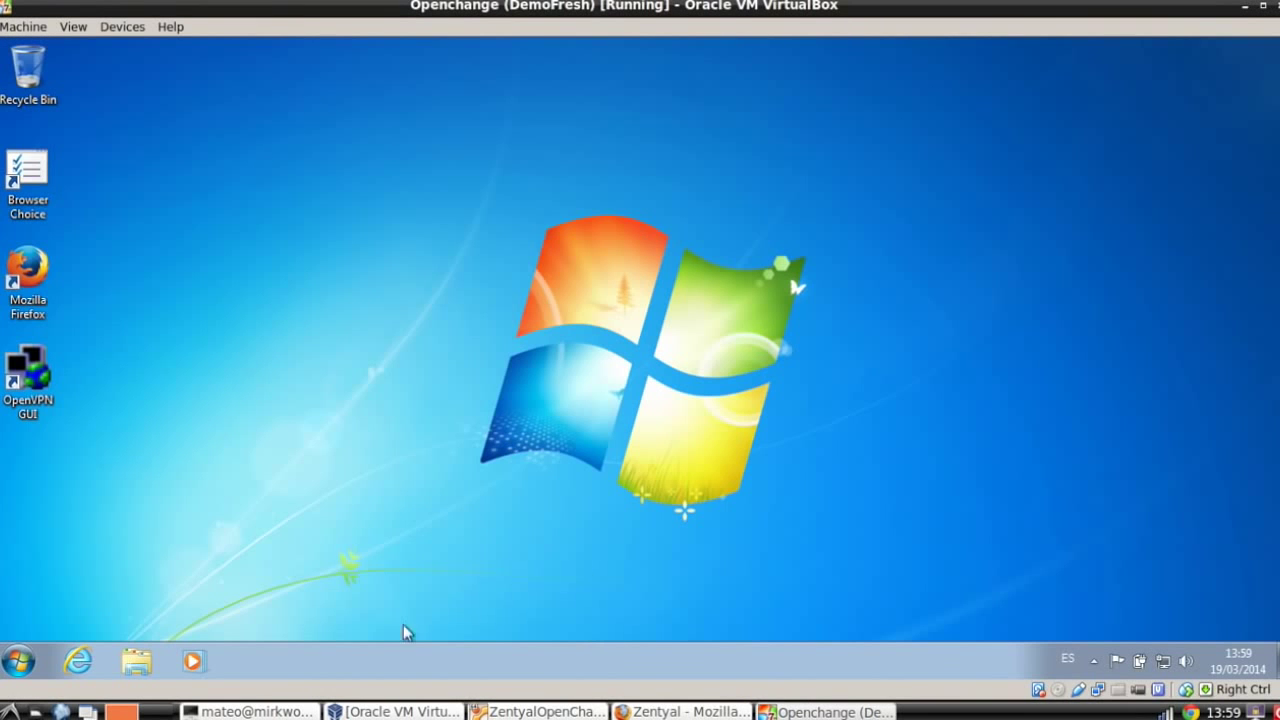
{"action": "left_click", "coordinate": [137, 661]}
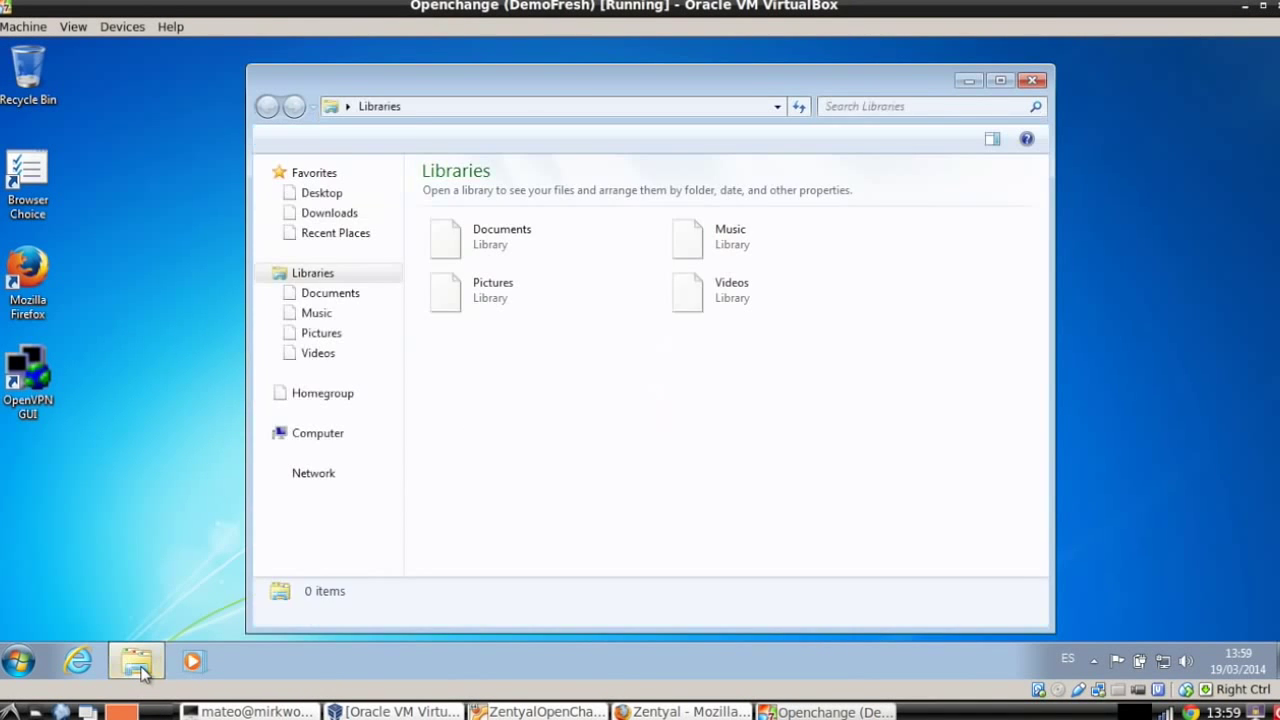
{"action": "left_click", "coordinate": [327, 484]}
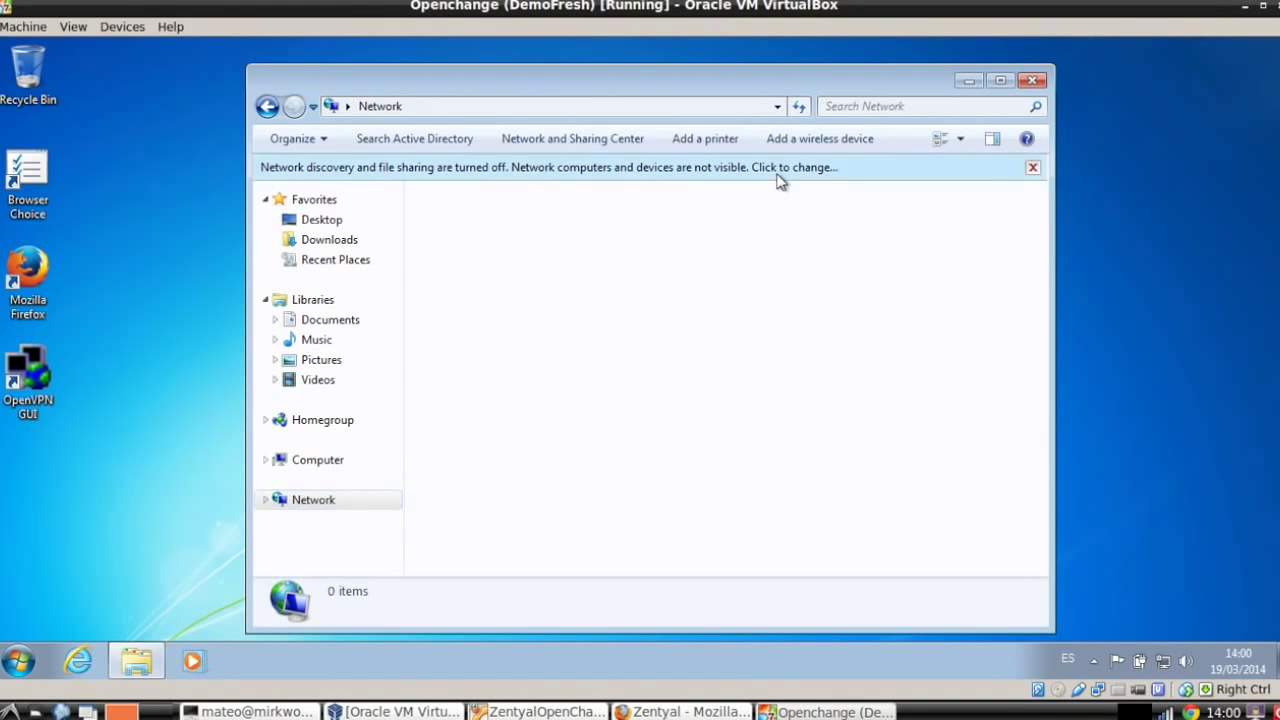
{"action": "left_click", "coordinate": [780, 178]}
{"action": "left_click", "coordinate": [840, 190]}
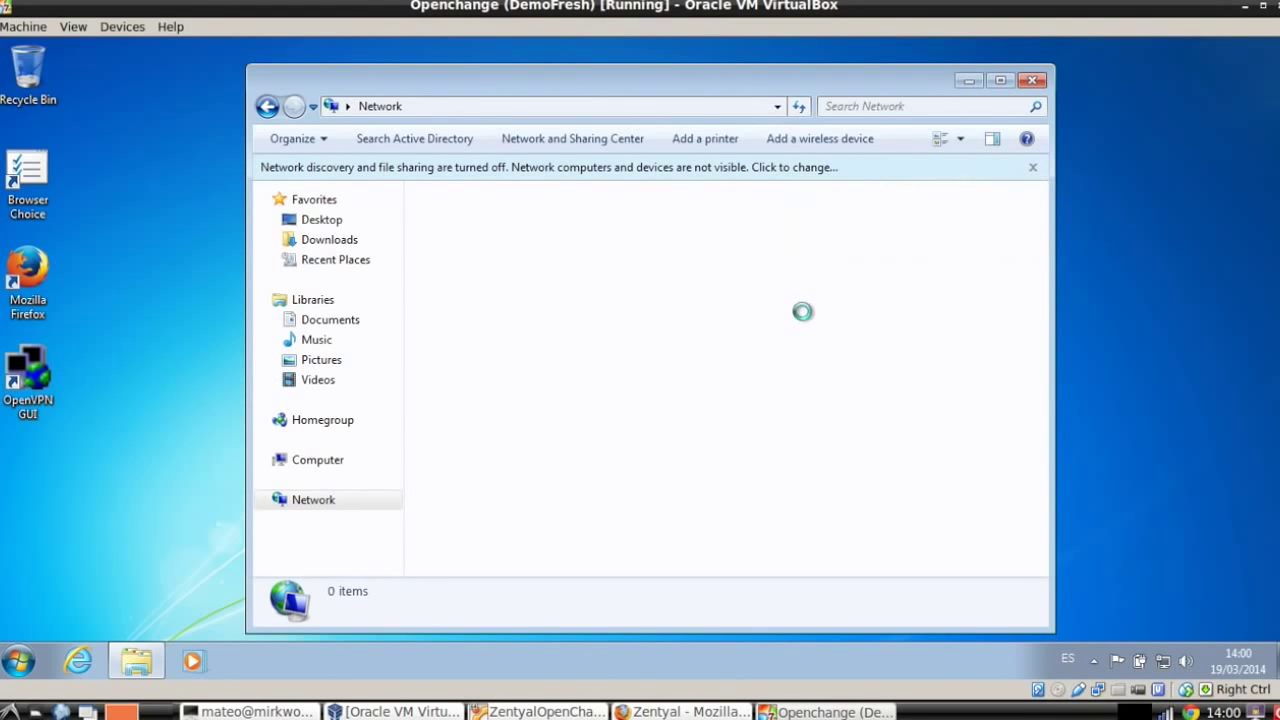
Authorize the change with the domain administrator's username and password.
{"action": "type", "text": "domainadmin"}
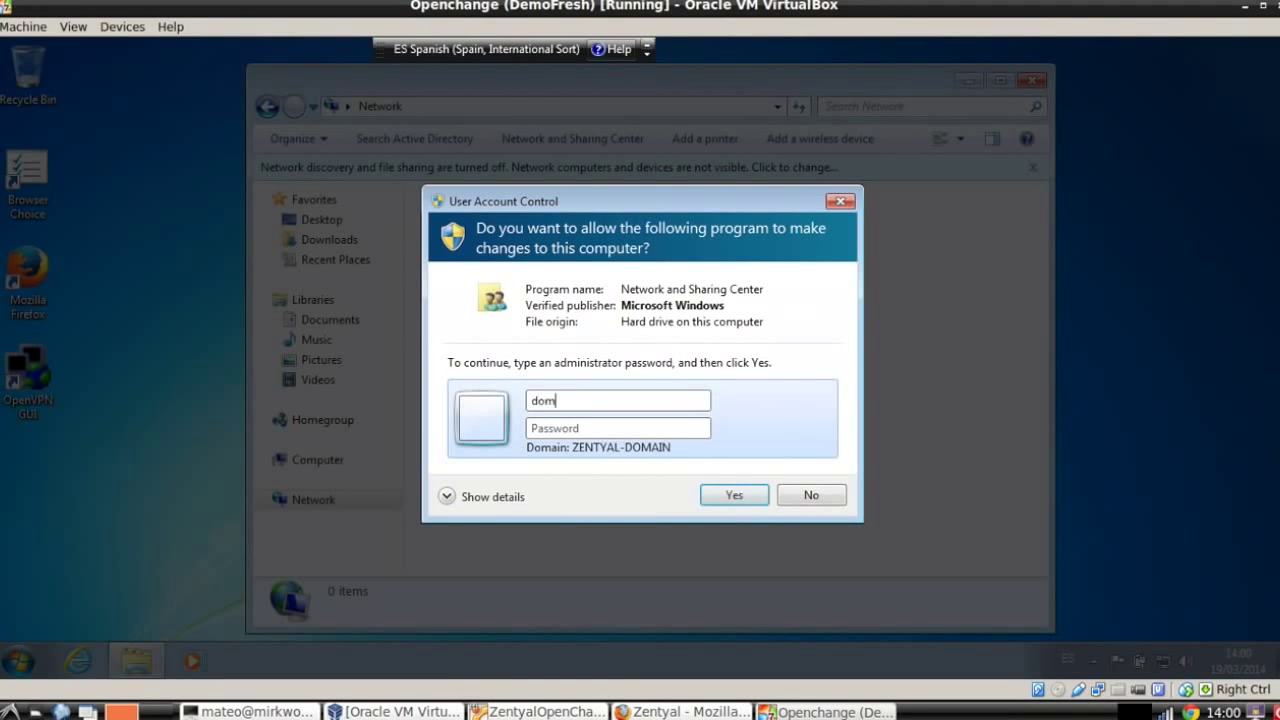
{"action": "key", "text": "Tab"}
{"action": "type", "text": "••••••••••"}
{"action": "key", "text": "Return"}
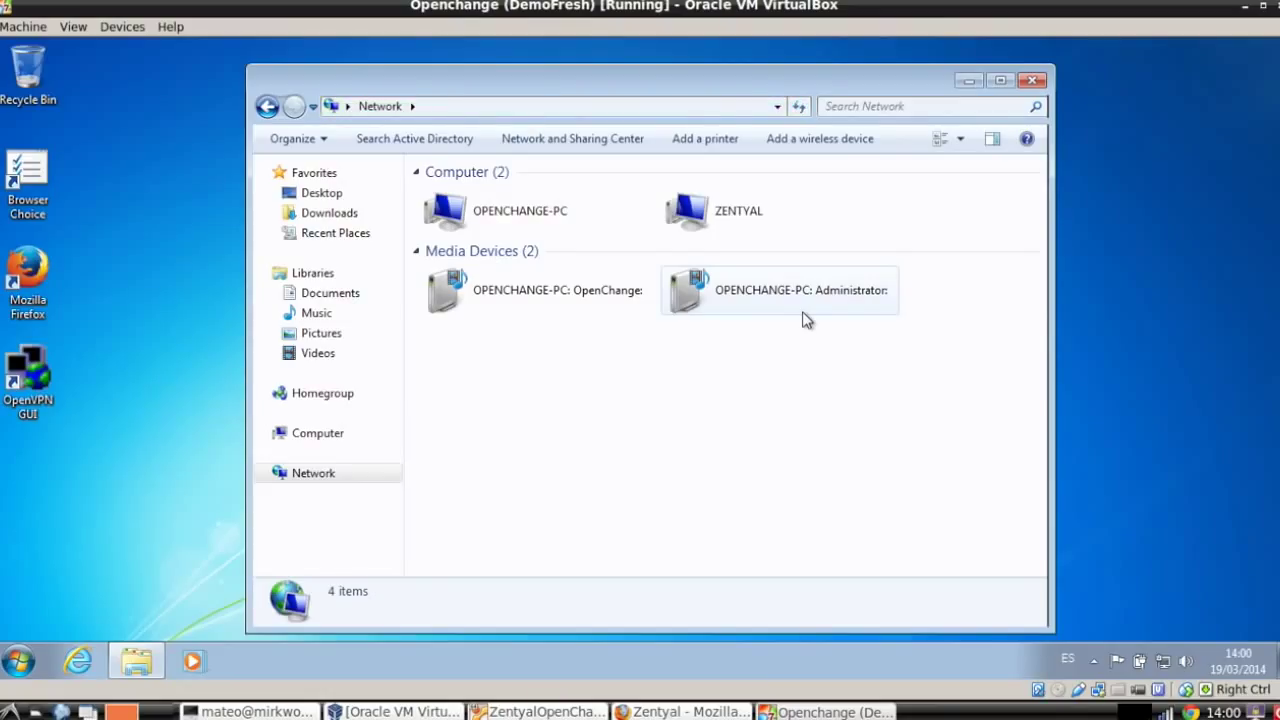
Open the ZENTYAL server's empty marketing share in the file window.
{"action": "double_click", "coordinate": [708, 218]}
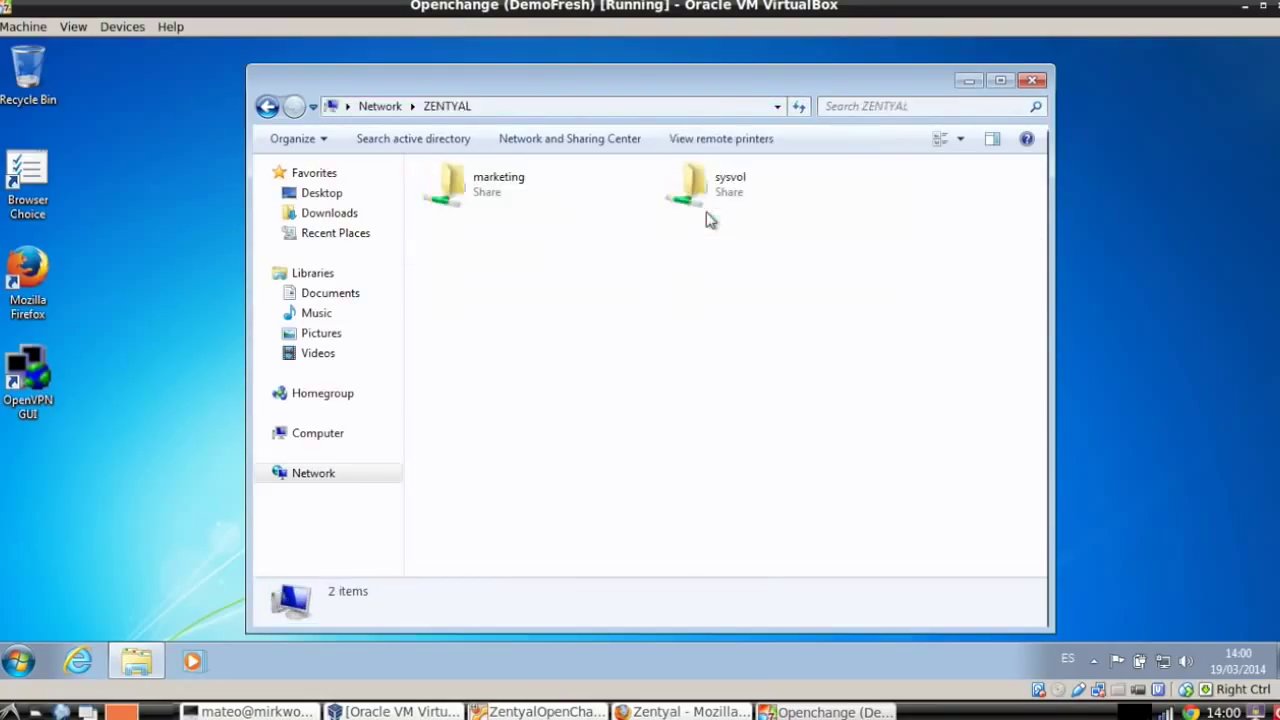
{"action": "double_click", "coordinate": [493, 198]}
{"action": "left_click_drag", "start_coordinate": [617, 88], "coordinate": [696, 72]}
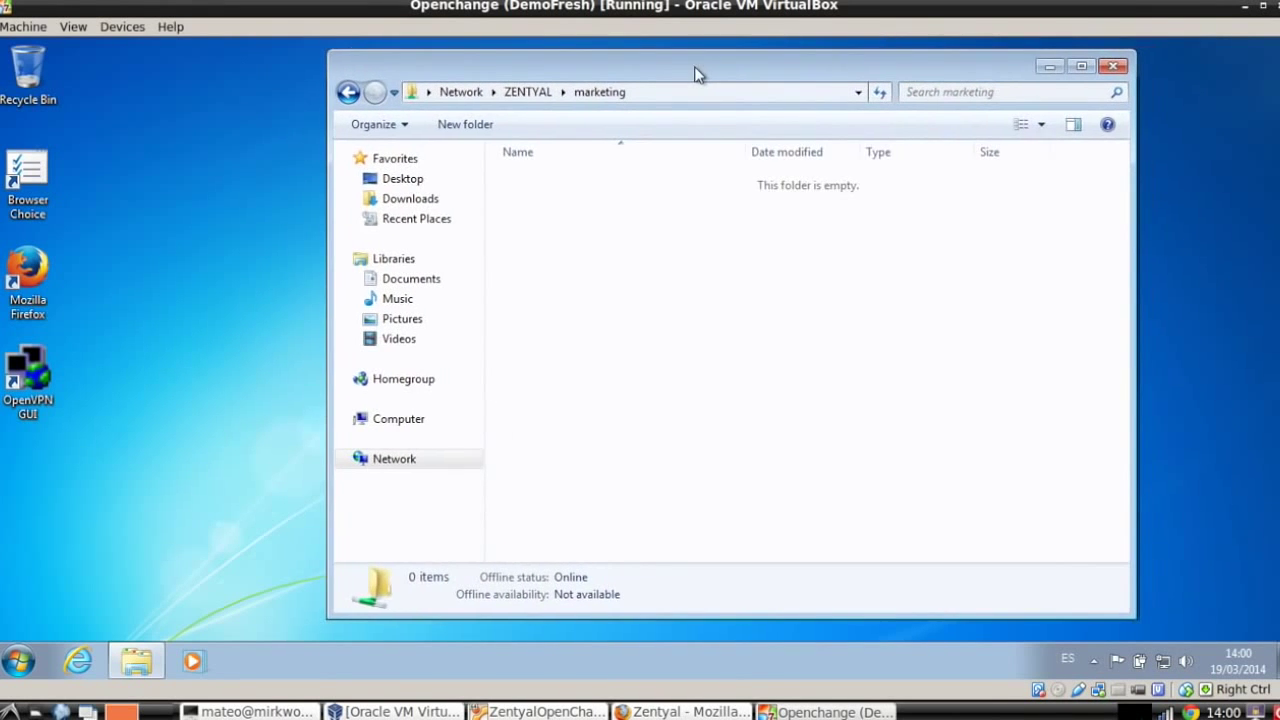
{"action": "right_click", "coordinate": [752, 168]}
{"action": "key", "text": "alt+Left"}
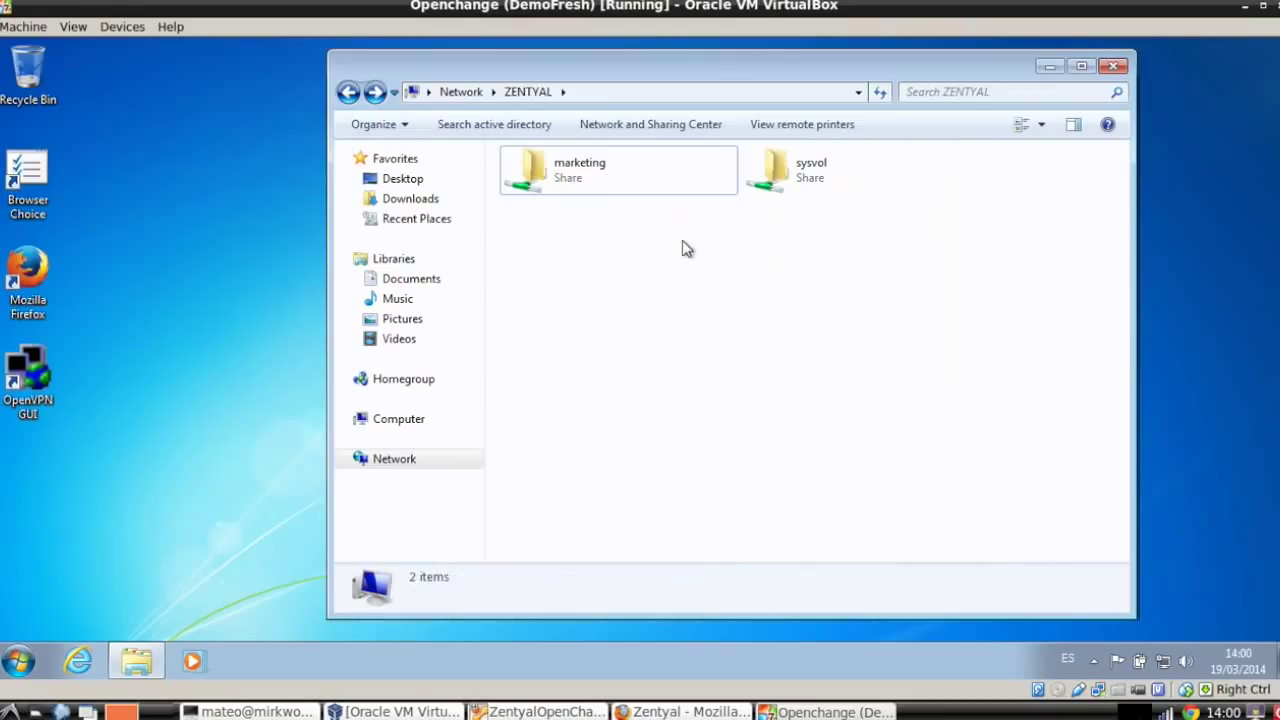
{"action": "double_click", "coordinate": [607, 170]}
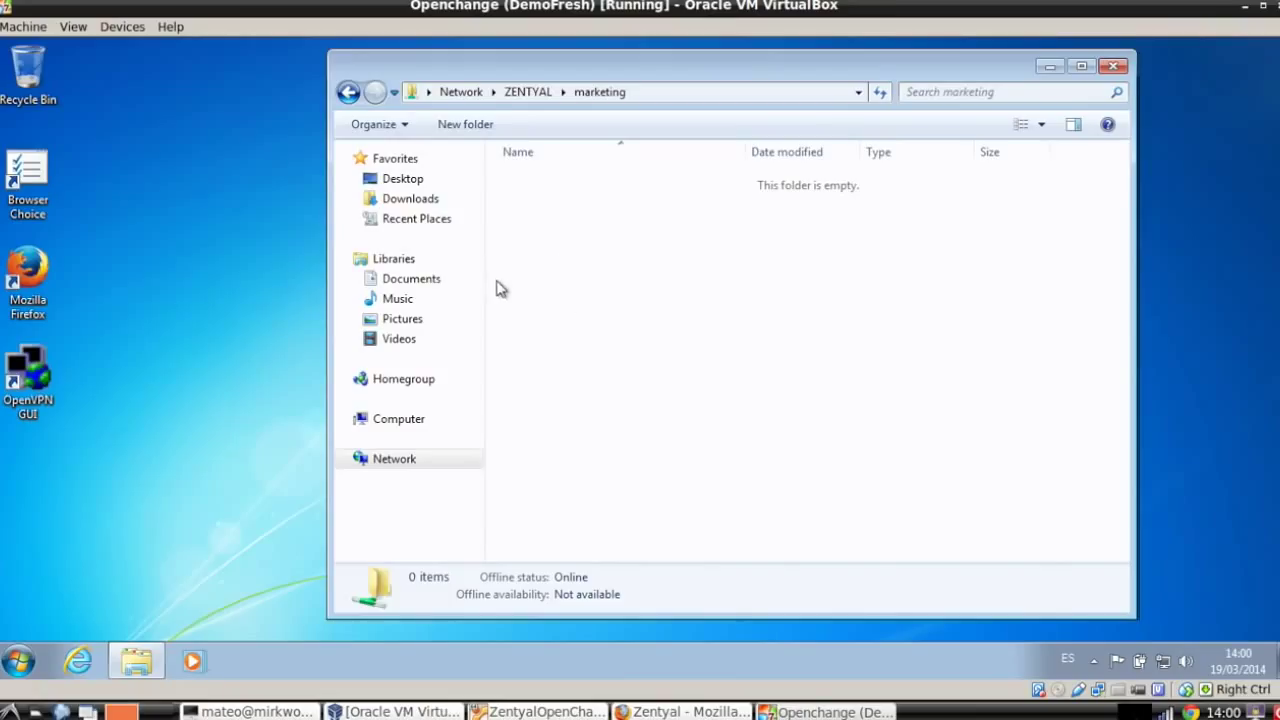
Copy the OpenVPN GUI desktop shortcut into marketing and reopen the share to confirm.
{"action": "left_click_drag", "start_coordinate": [30, 375], "coordinate": [655, 287]}
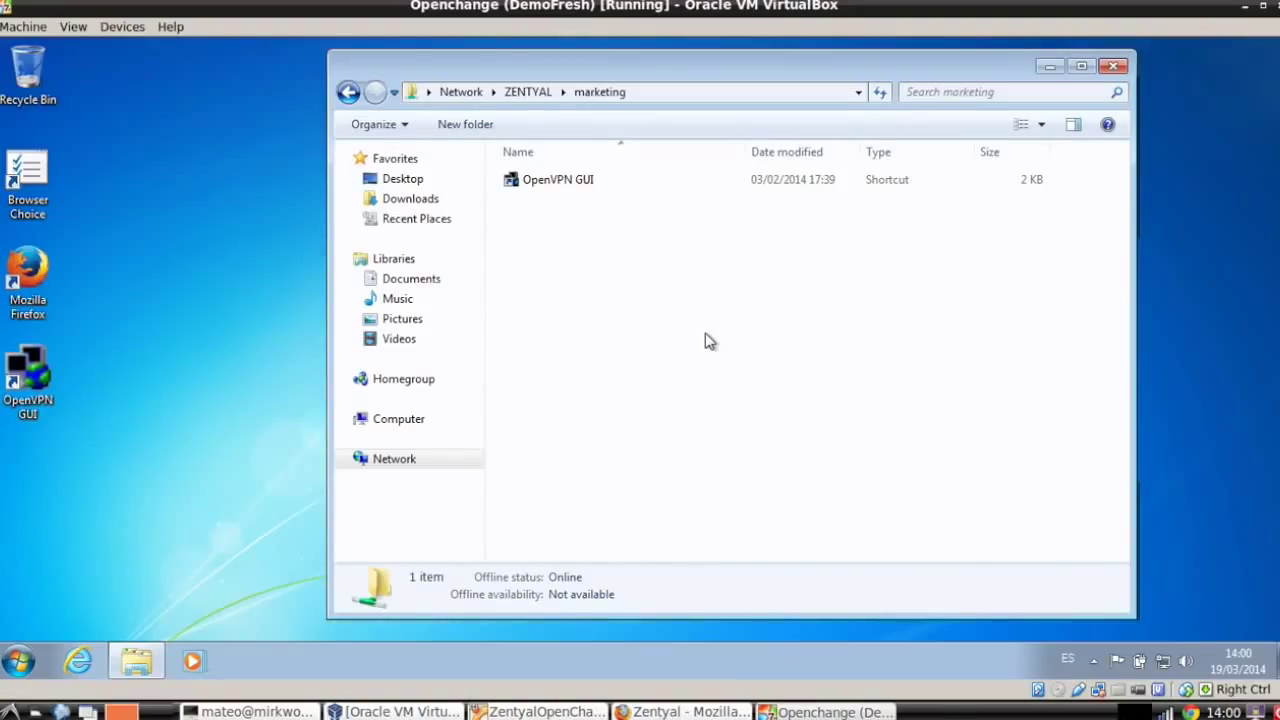
{"action": "key", "text": "BackSpace"}
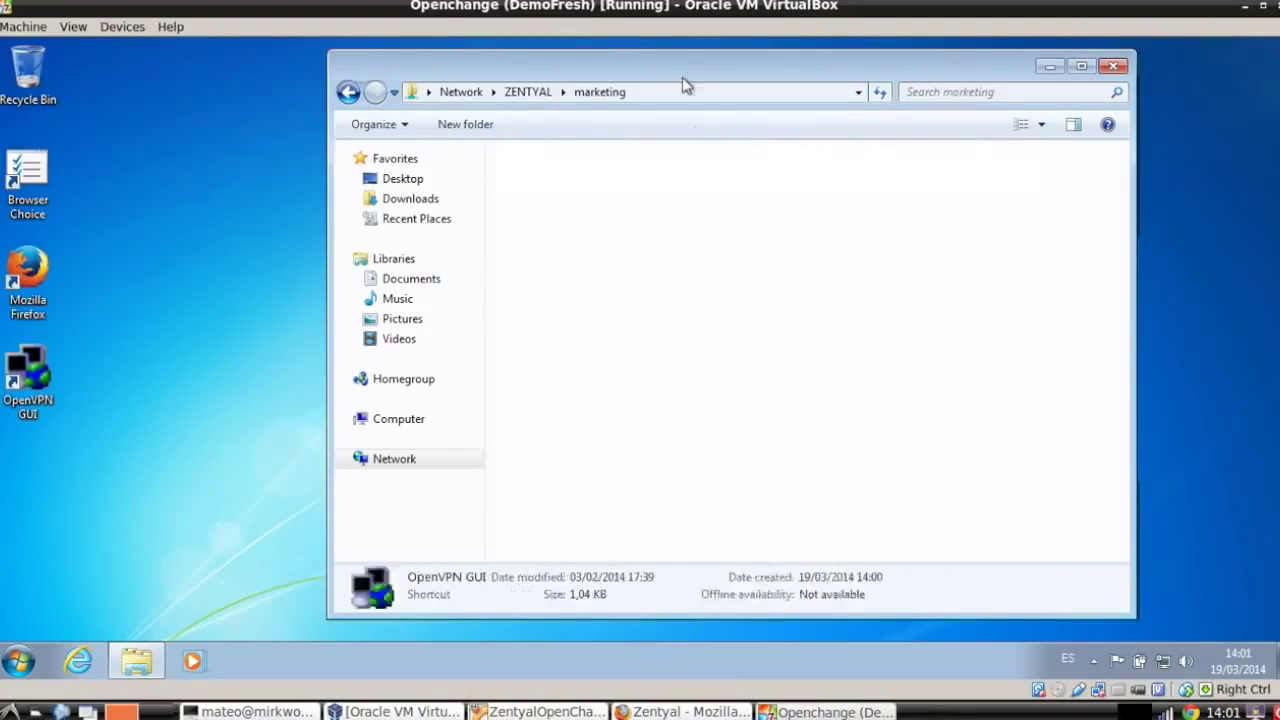
{"action": "double_click", "coordinate": [612, 165]}
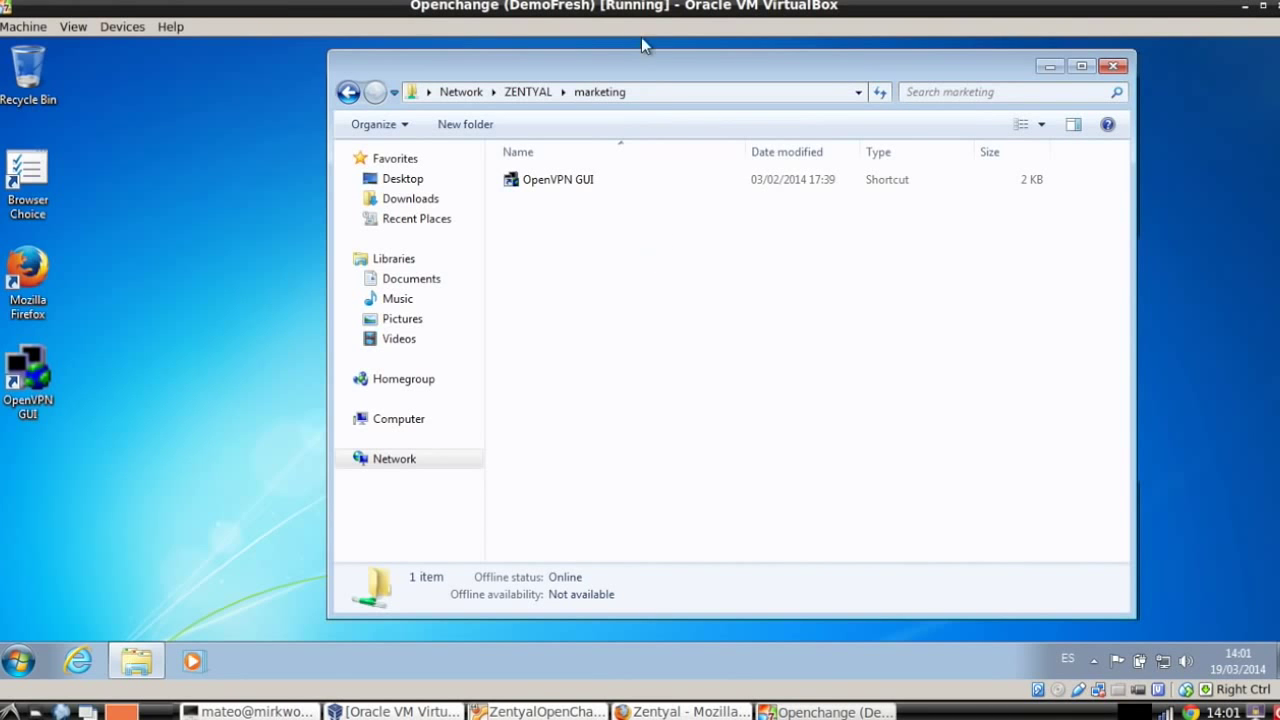
{"action": "left_click_drag", "start_coordinate": [655, 68], "coordinate": [612, 79]}
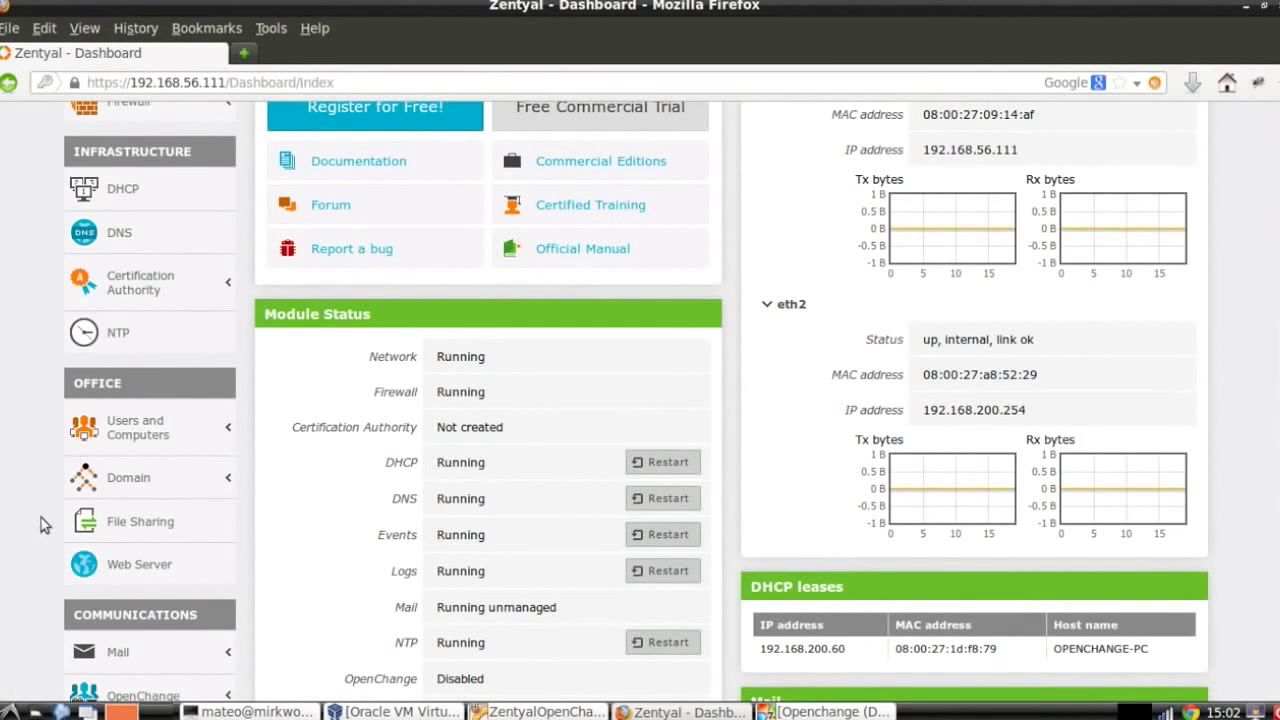
Expand Domain in the Zentyal sidebar and open Group Policy Objects.
{"action": "left_click", "coordinate": [195, 488]}
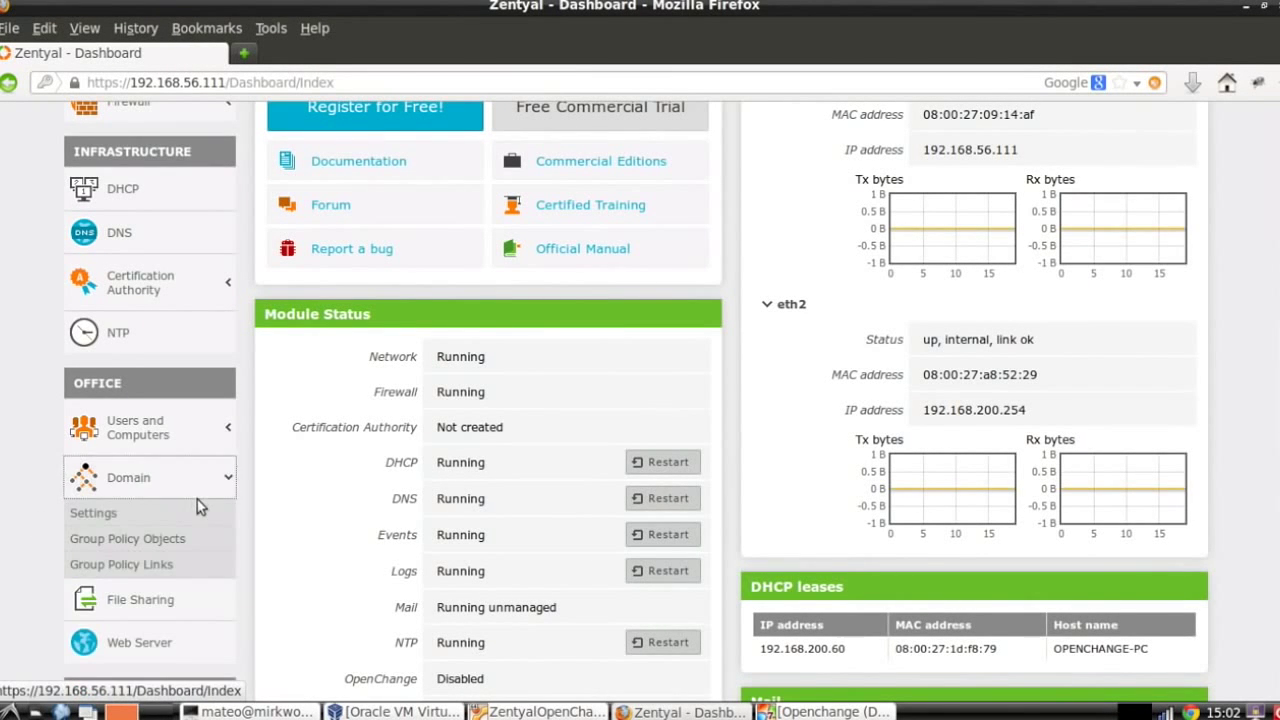
{"action": "scroll", "coordinate": [197, 499], "scroll_direction": "down", "scroll_amount": 3}
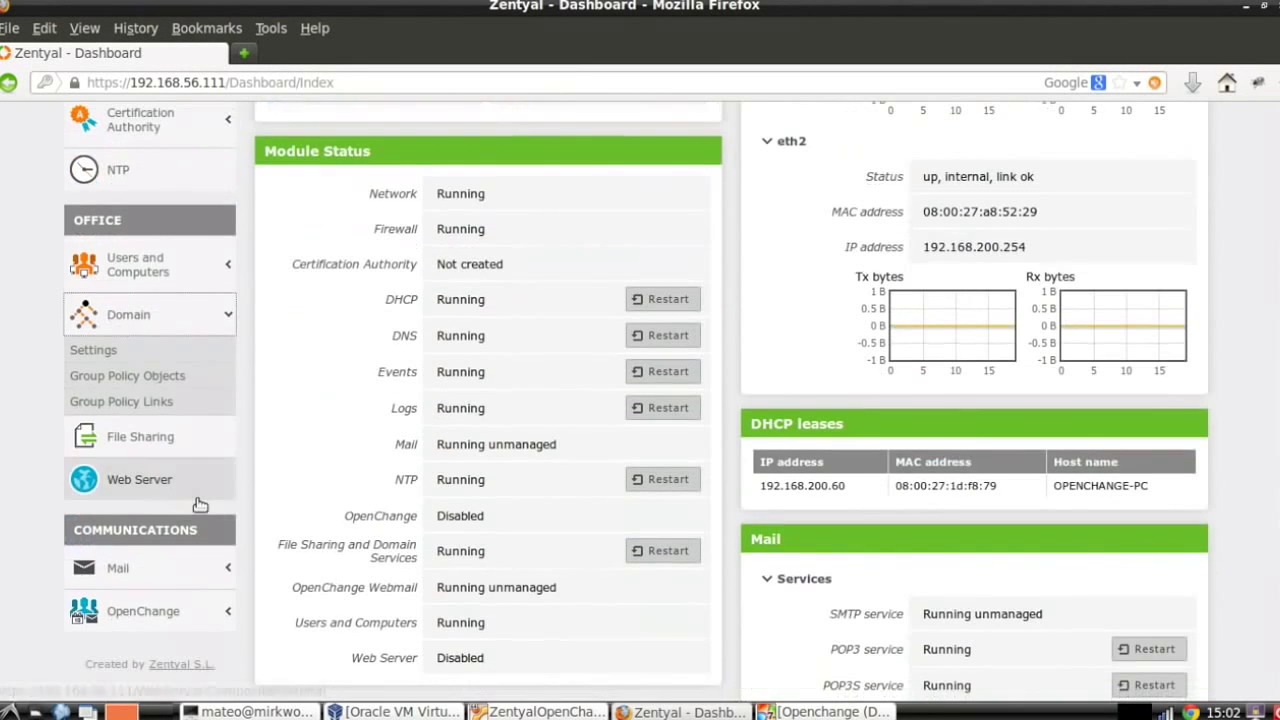
{"action": "left_click", "coordinate": [158, 379]}
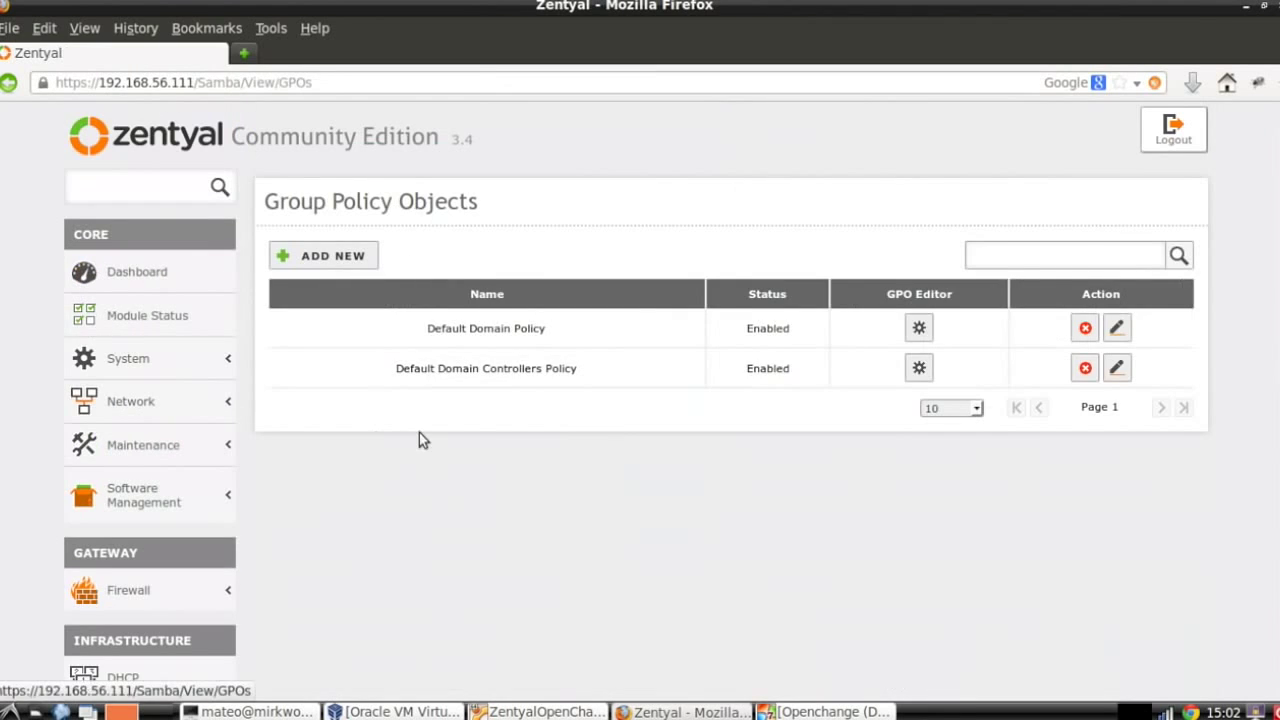
Open the GPO Editor for Default Domain Policy, then return to the Windows 7 VM.
{"action": "left_click", "coordinate": [920, 330]}
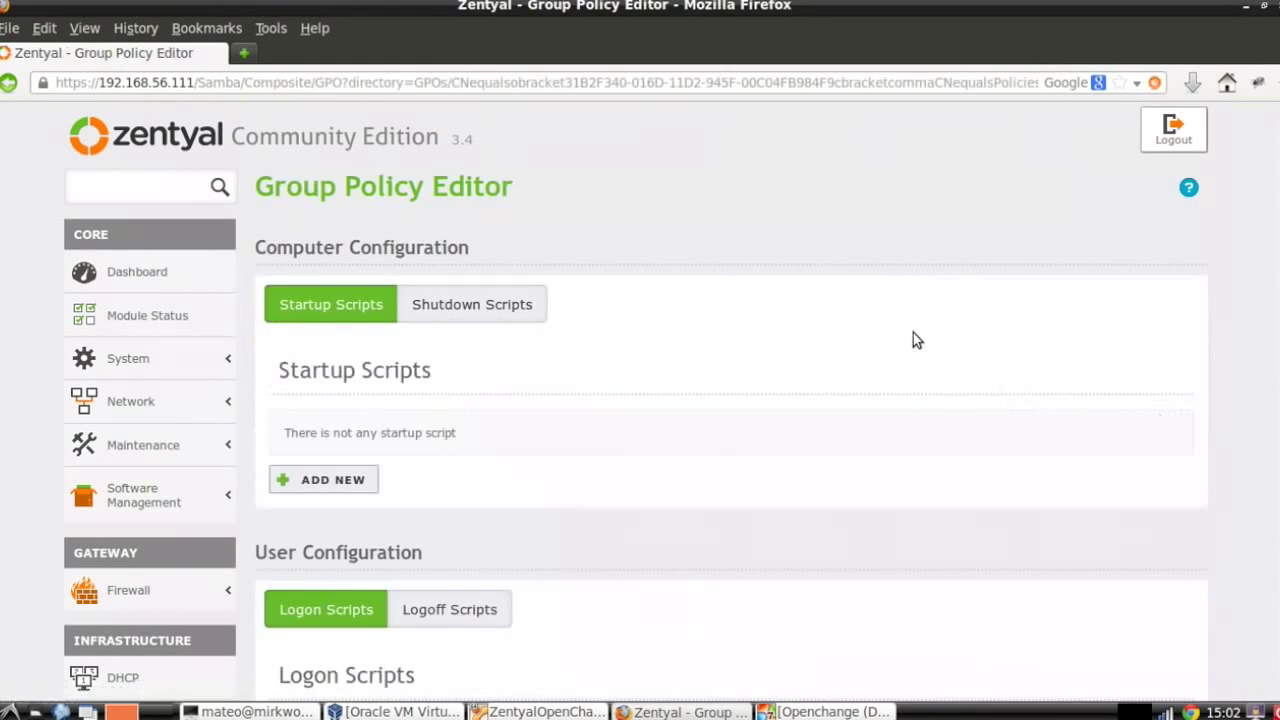
{"action": "scroll", "coordinate": [740, 350], "scroll_direction": "down", "scroll_amount": 2}
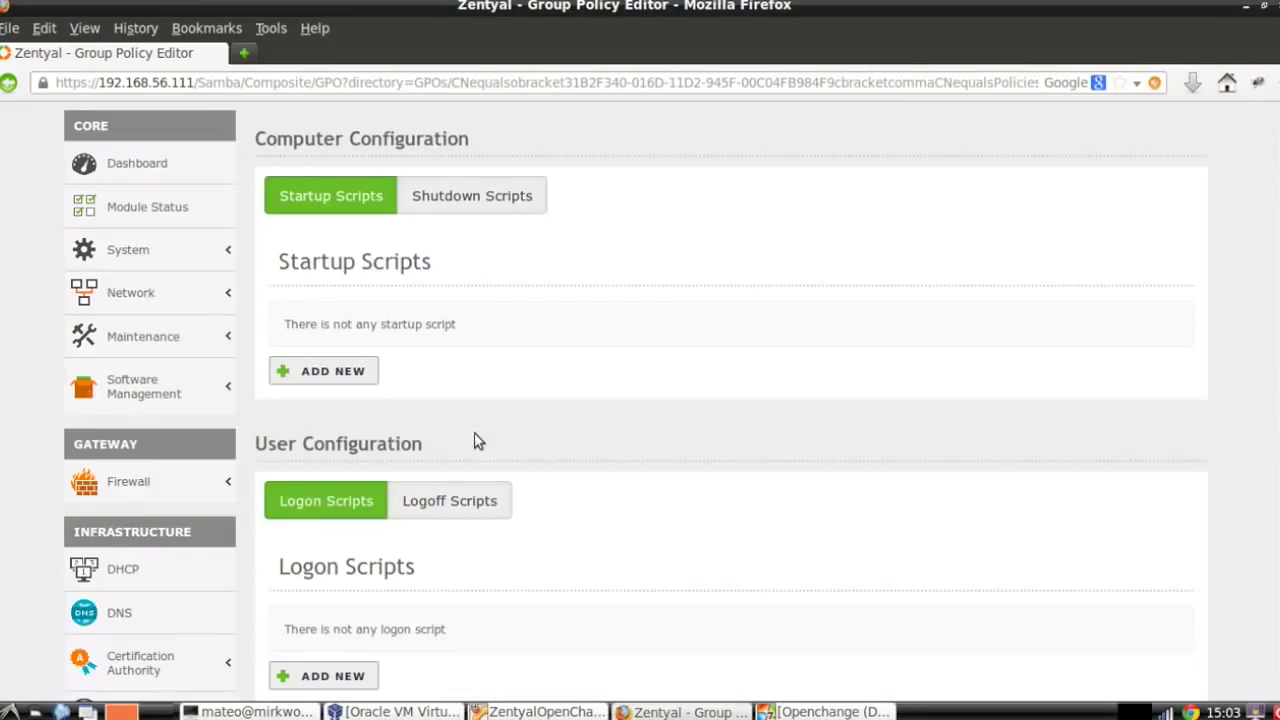
{"action": "left_click", "coordinate": [800, 711]}
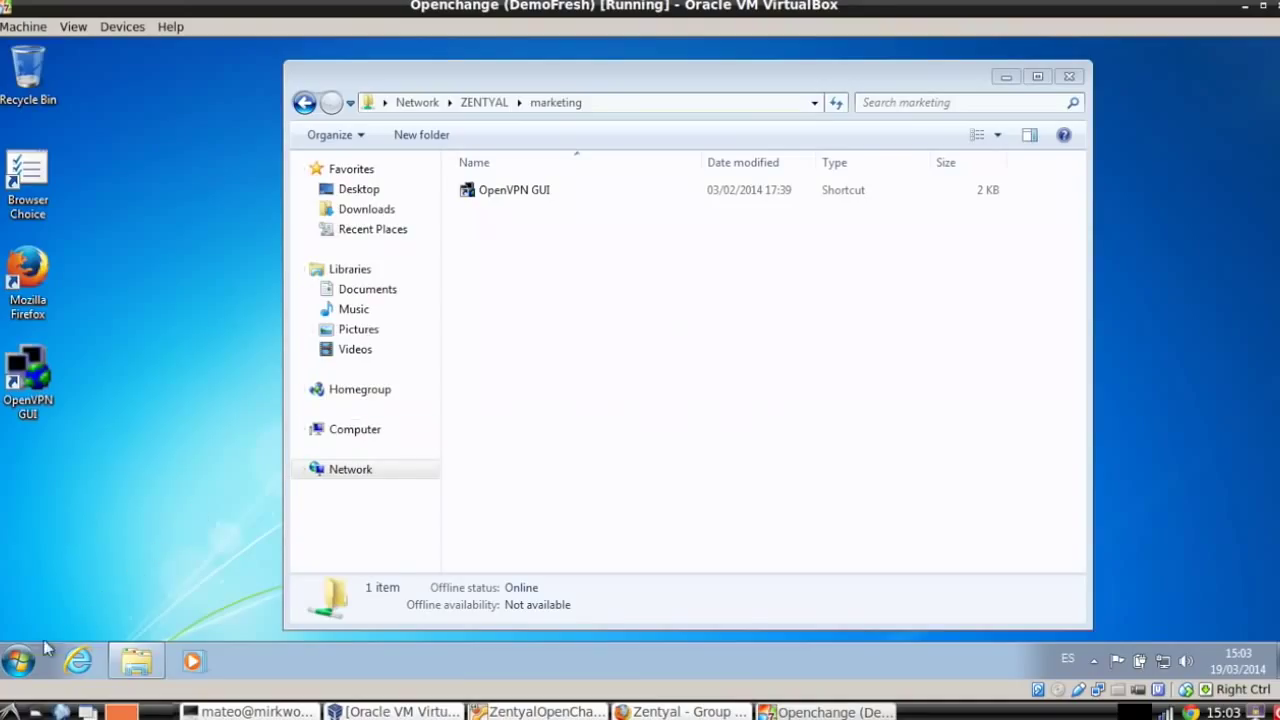
Dismiss the Start menu and bring Zentyal's Group Policy Editor page back into view.
{"action": "left_click", "coordinate": [20, 659]}
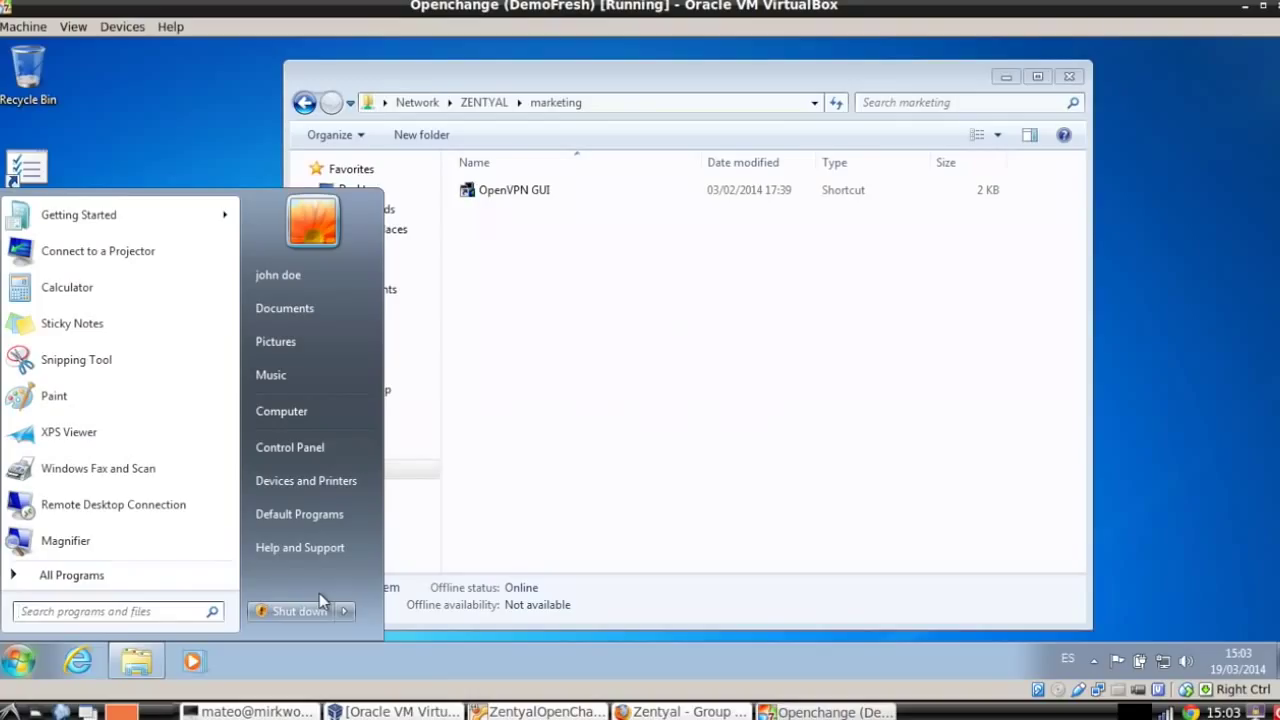
{"action": "left_click", "coordinate": [531, 434]}
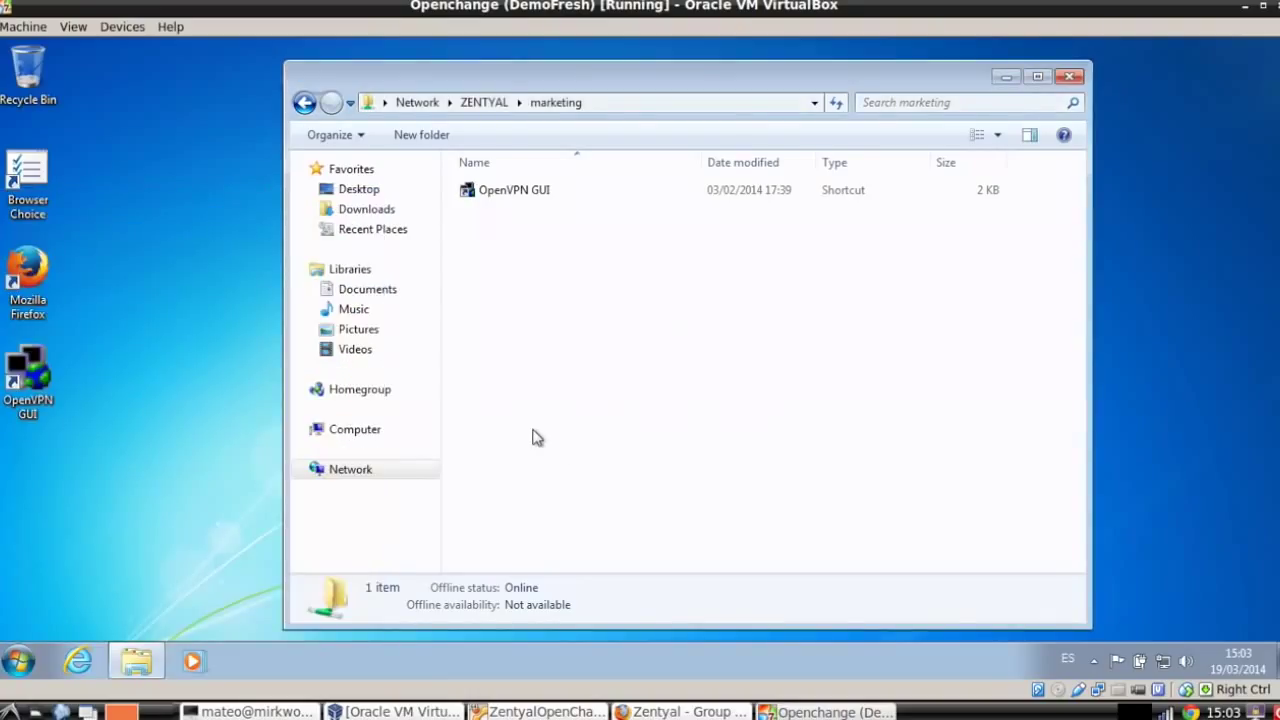
{"action": "key", "text": "alt+Tab"}
{"action": "scroll", "coordinate": [333, 457], "scroll_direction": "down", "scroll_amount": 5}
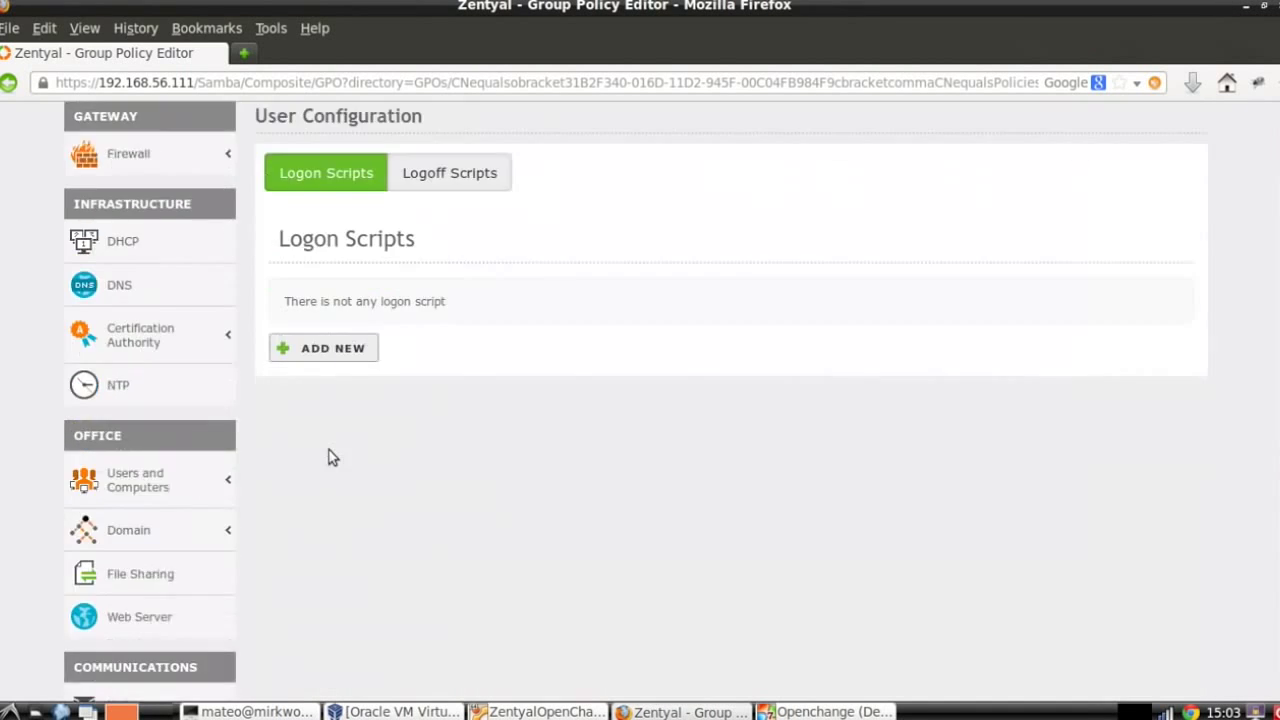
{"action": "scroll", "coordinate": [461, 368], "scroll_direction": "up", "scroll_amount": 2}
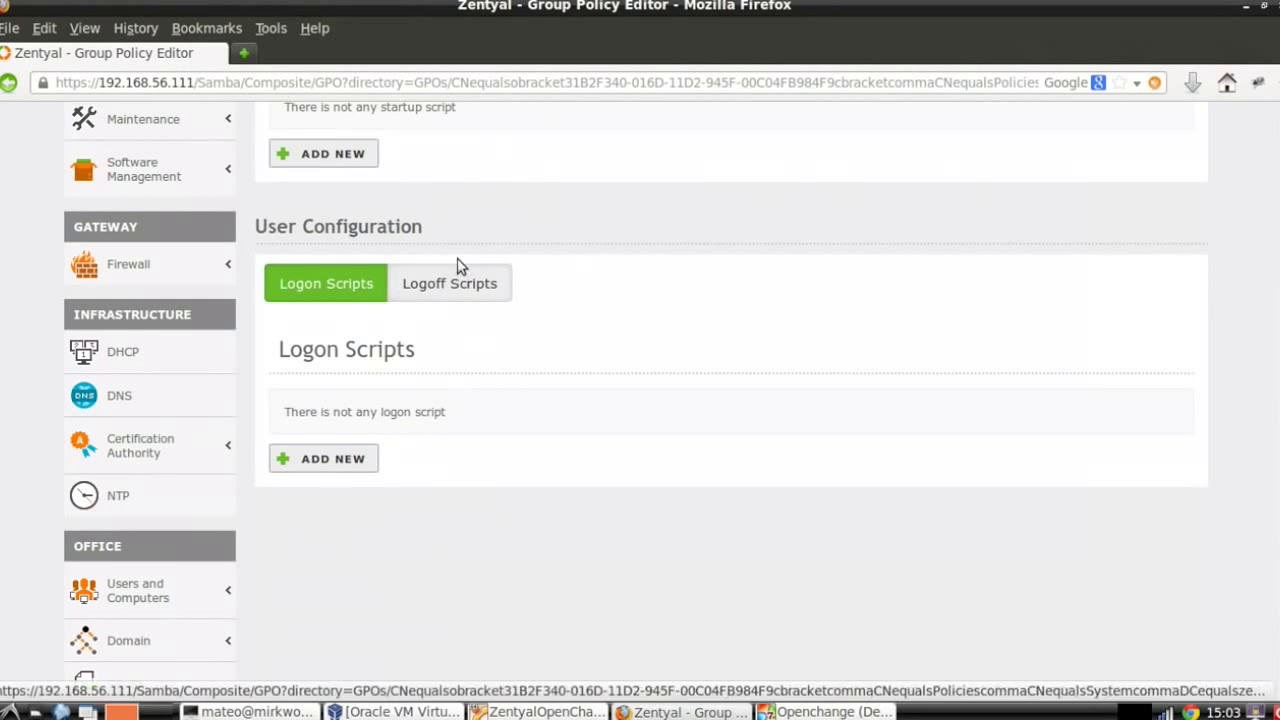
{"action": "scroll", "coordinate": [431, 360], "scroll_direction": "down", "scroll_amount": 5}
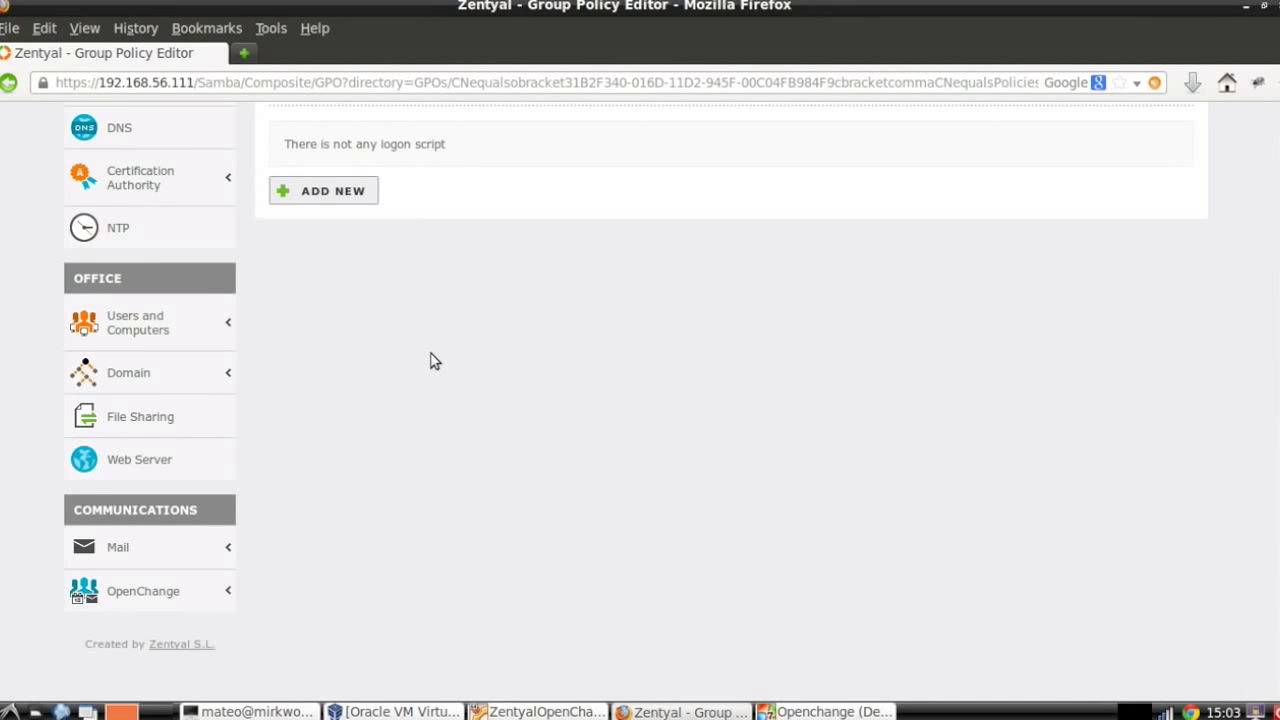